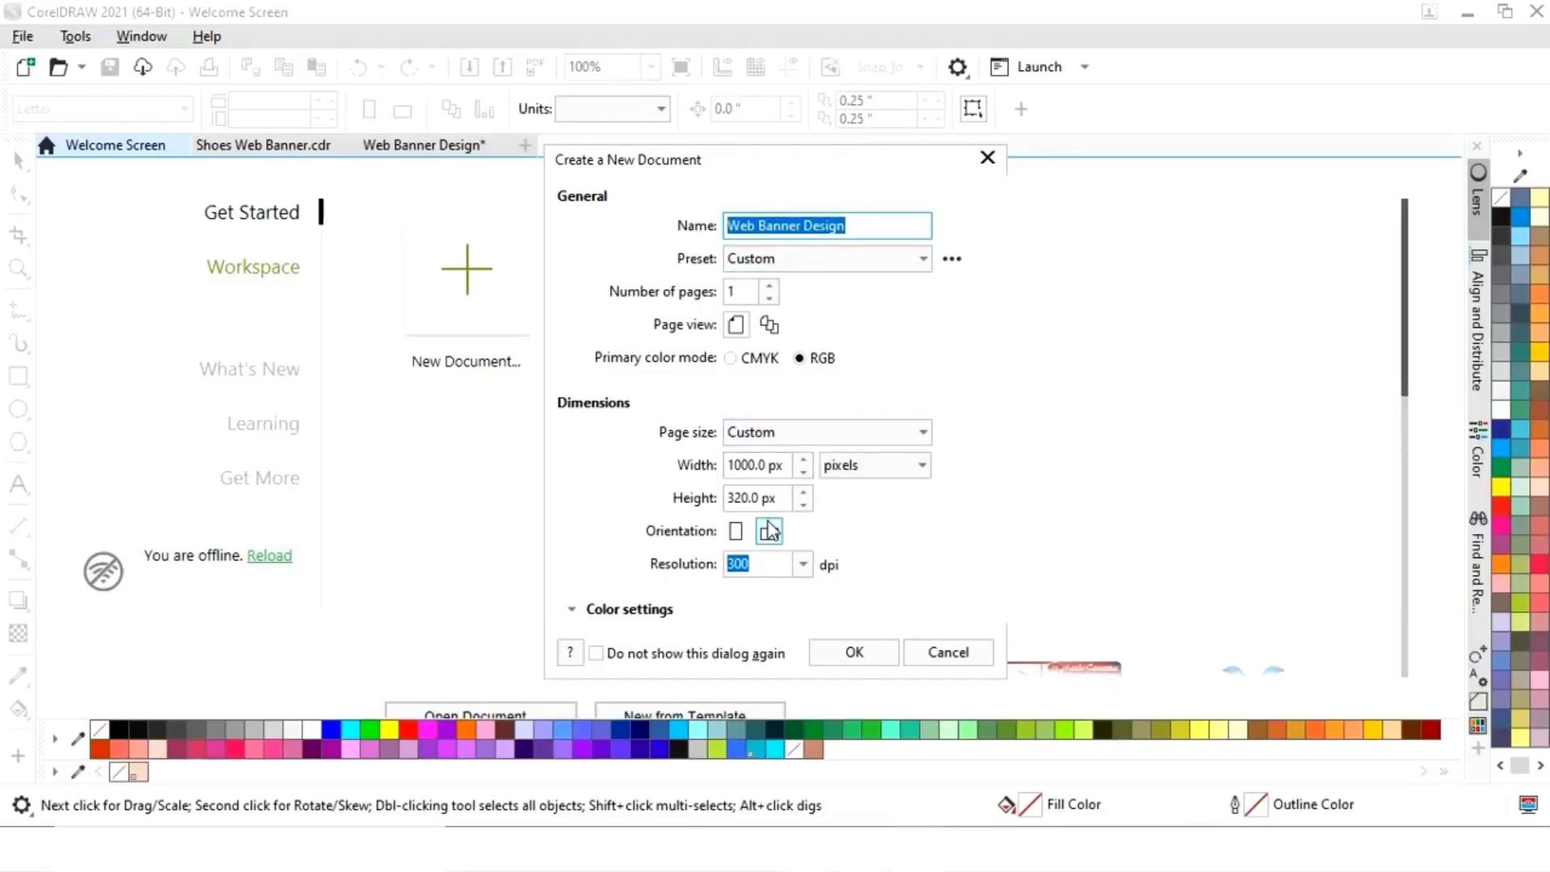
Confirm the new 'Web Banner Design' document at 1000 × 320 px, landscape, RGB
{"action": "left_click", "coordinate": [863, 653]}
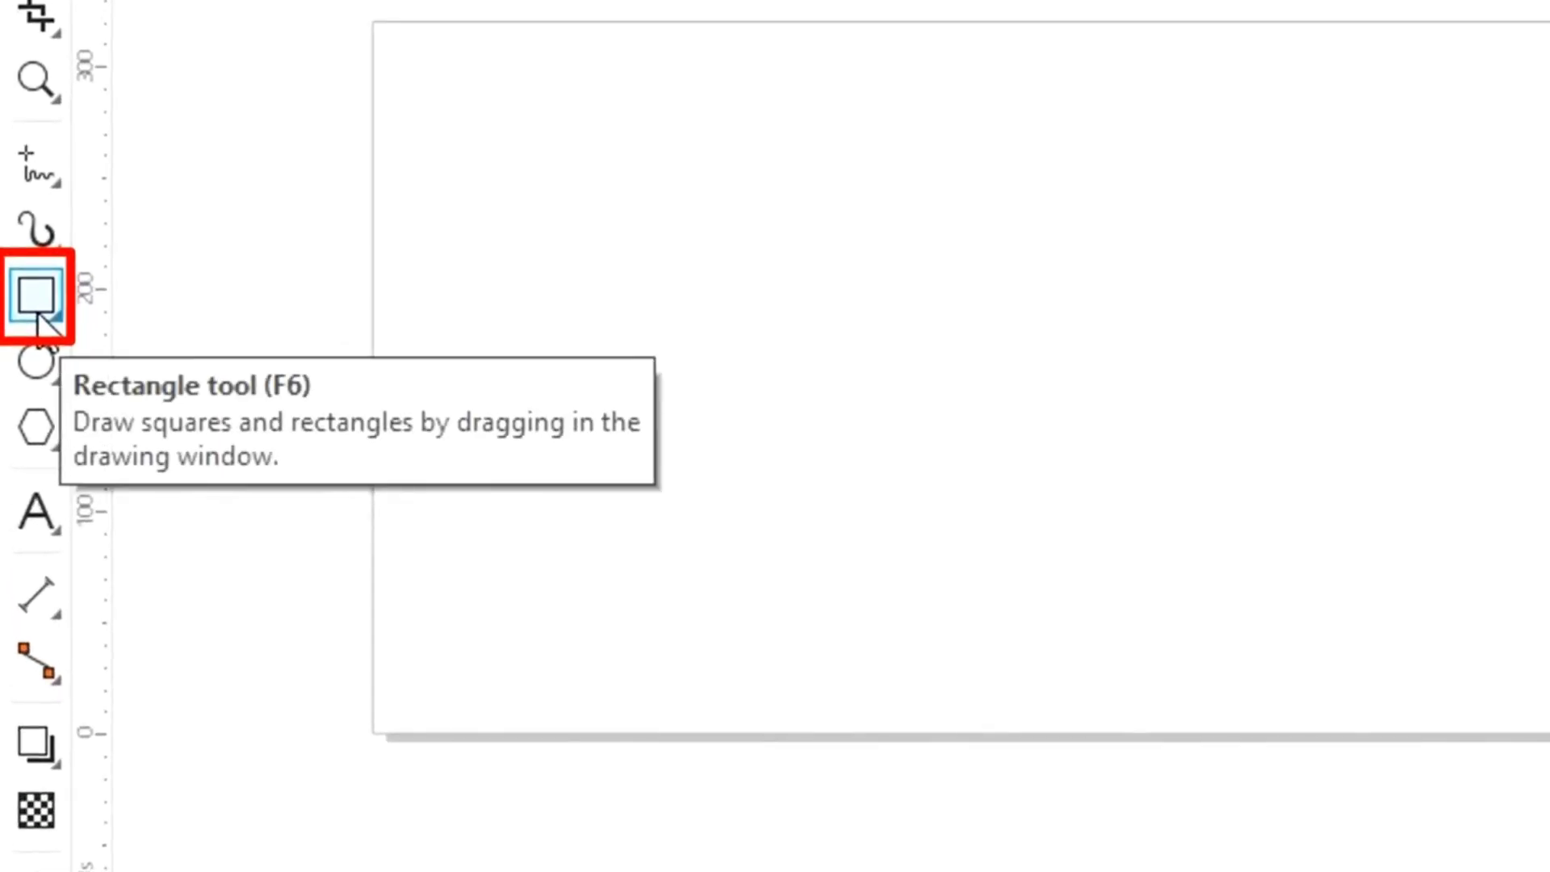
Draw a rectangle and size it to 1000 × 320 px
{"action": "left_click", "coordinate": [36, 295]}
{"action": "left_click_drag", "start_coordinate": [443, 359], "coordinate": [1103, 549]}
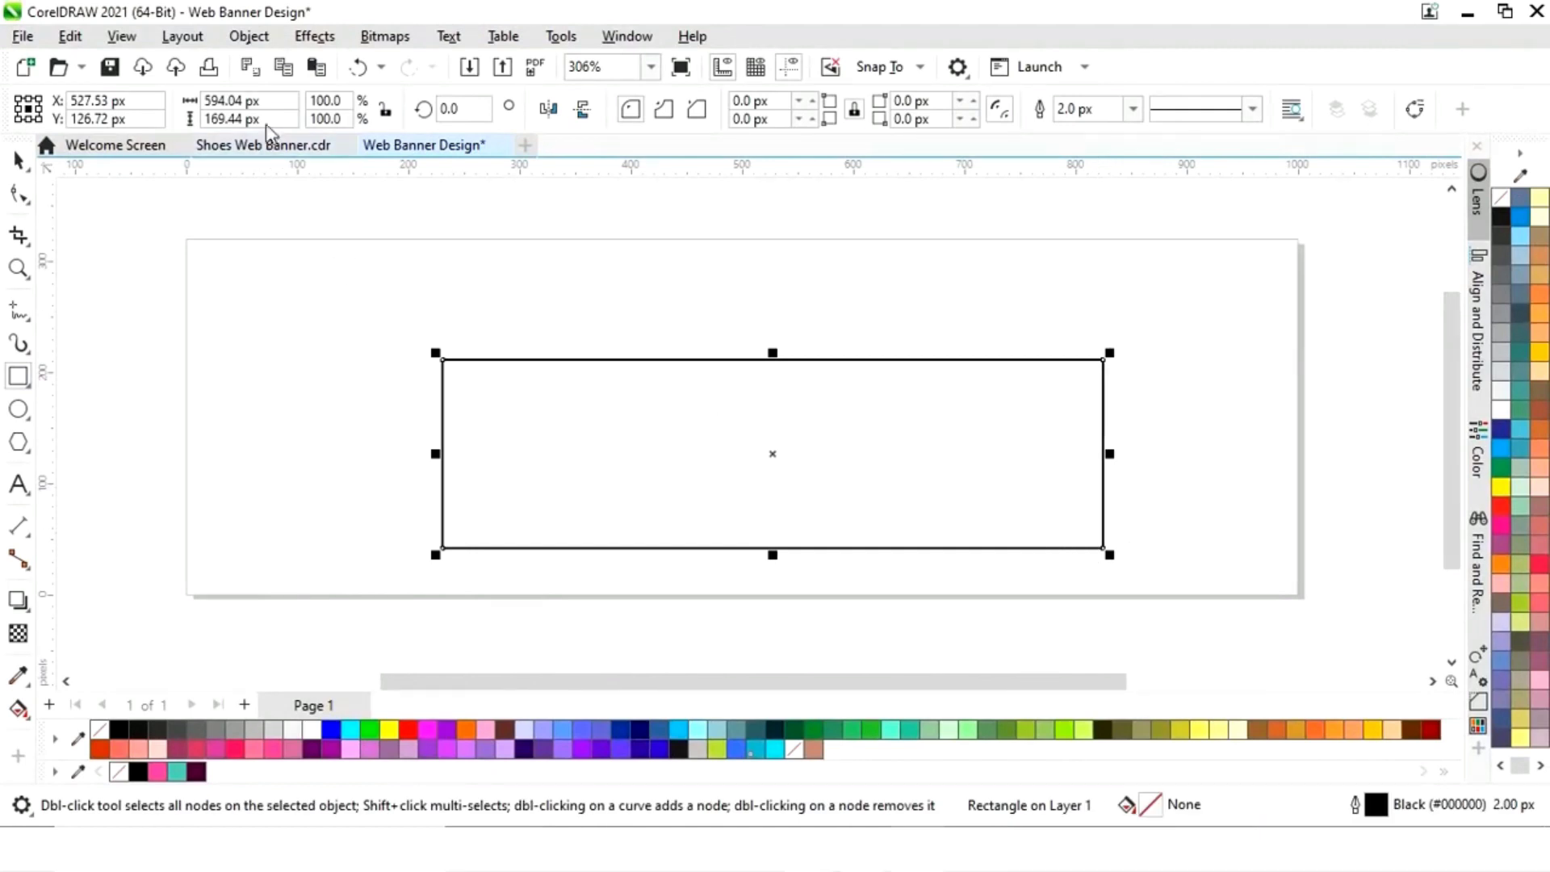
{"action": "left_click_drag", "start_coordinate": [263, 100], "coordinate": [154, 103]}
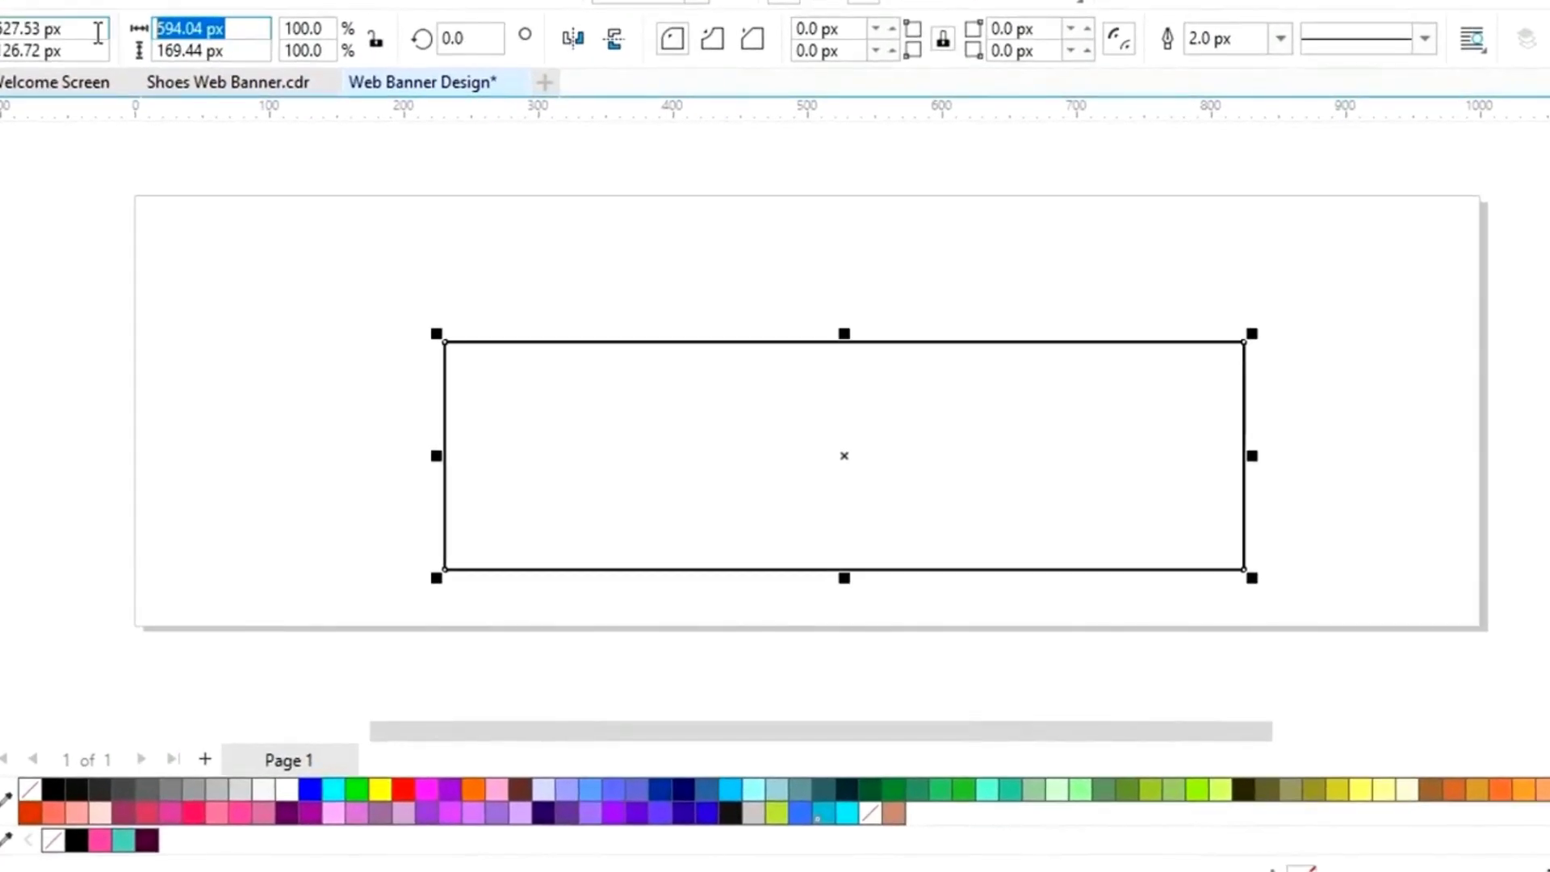
{"action": "type", "text": "1000"}
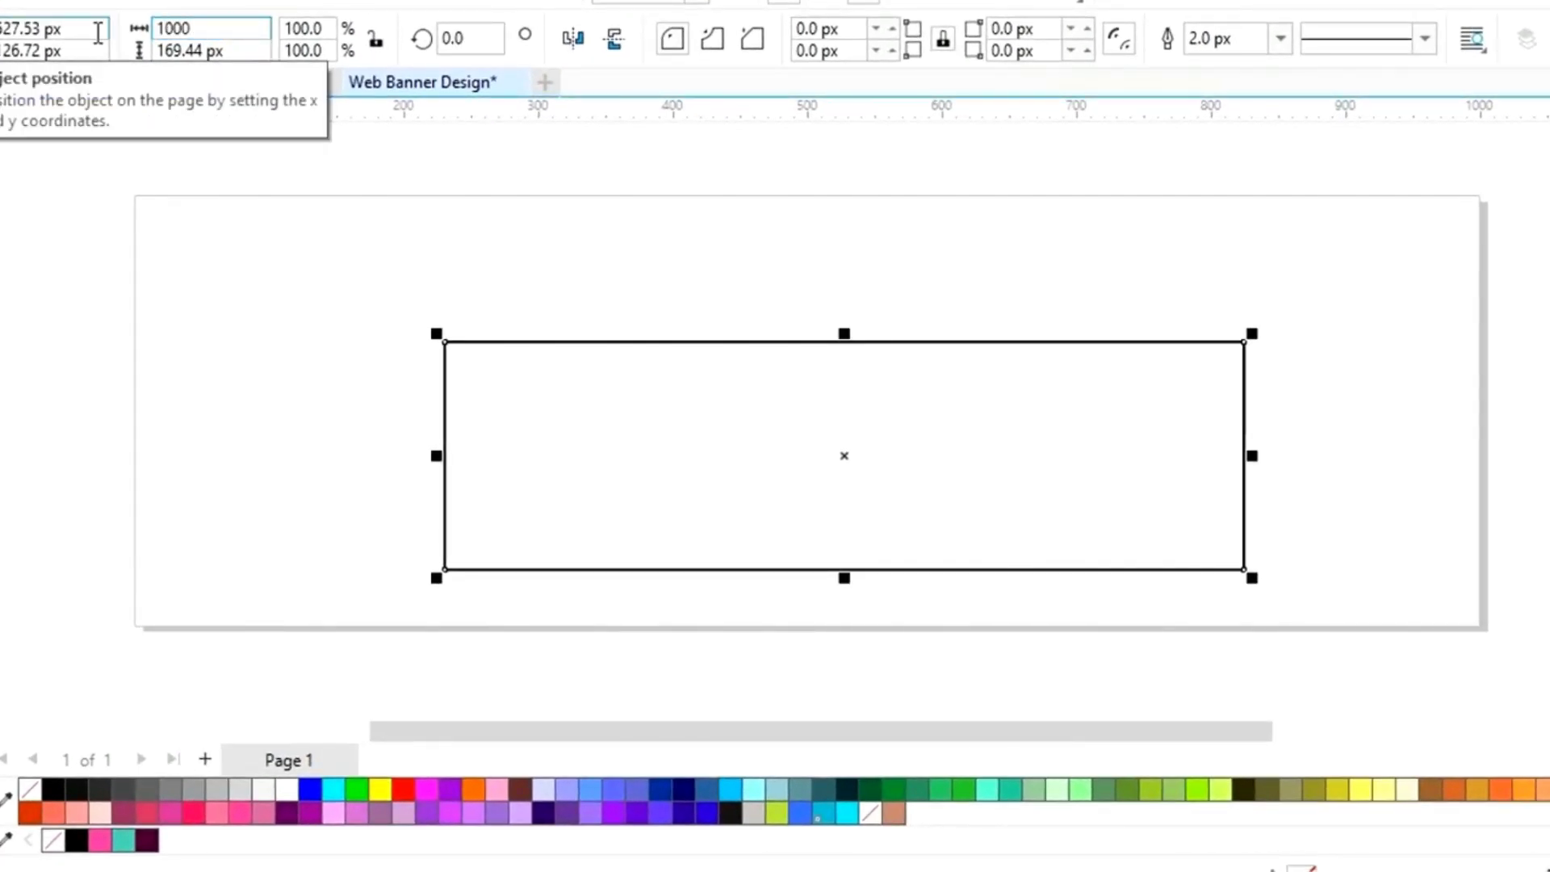
{"action": "key", "text": "Tab"}
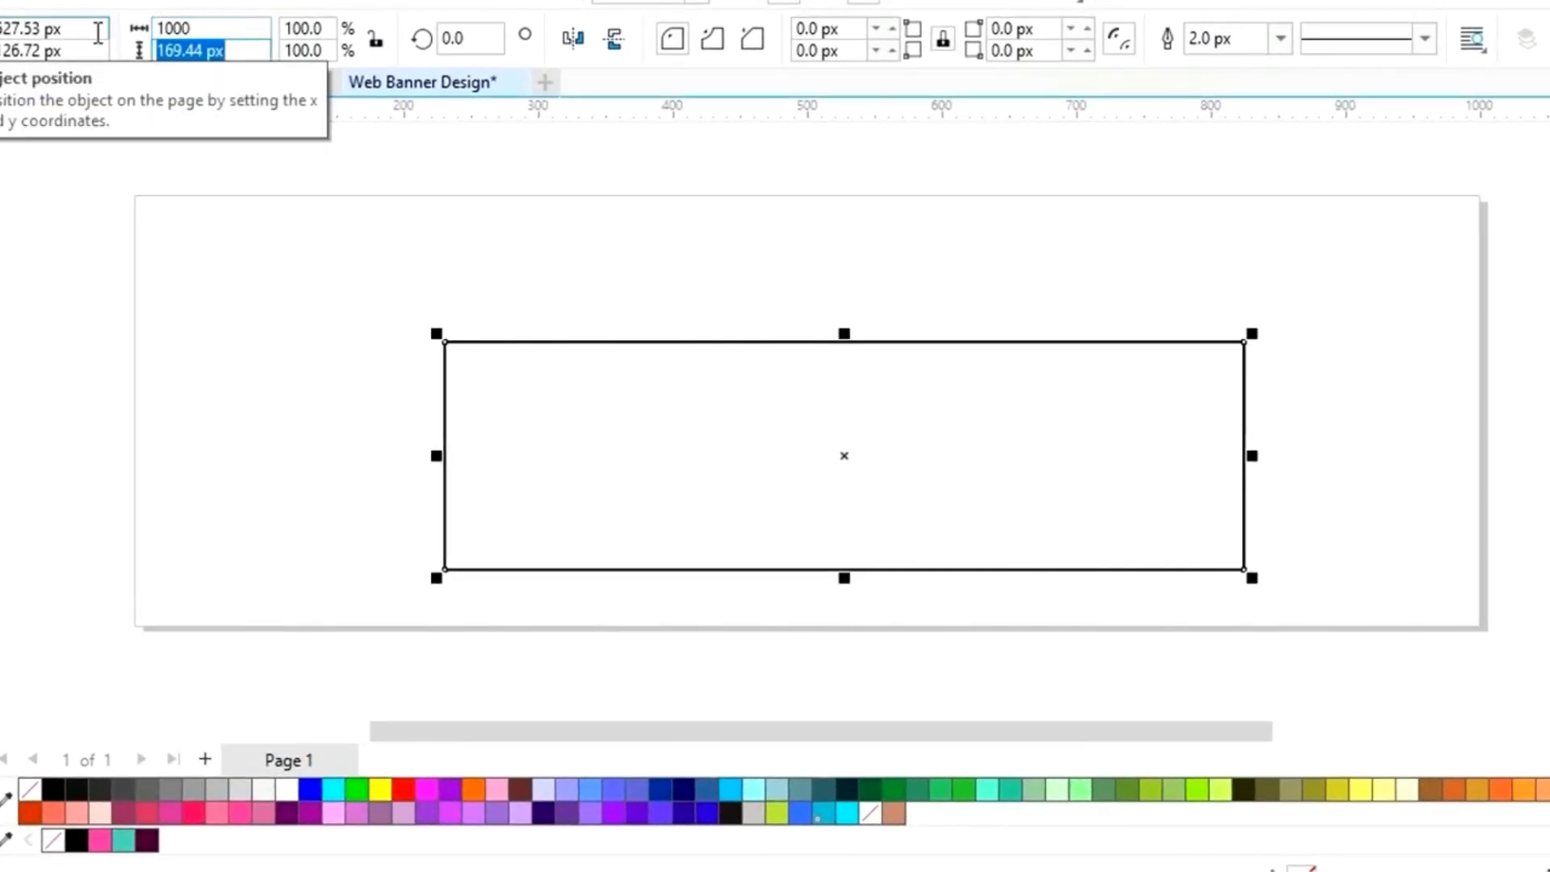
{"action": "type", "text": "320"}
{"action": "key", "text": "Return"}
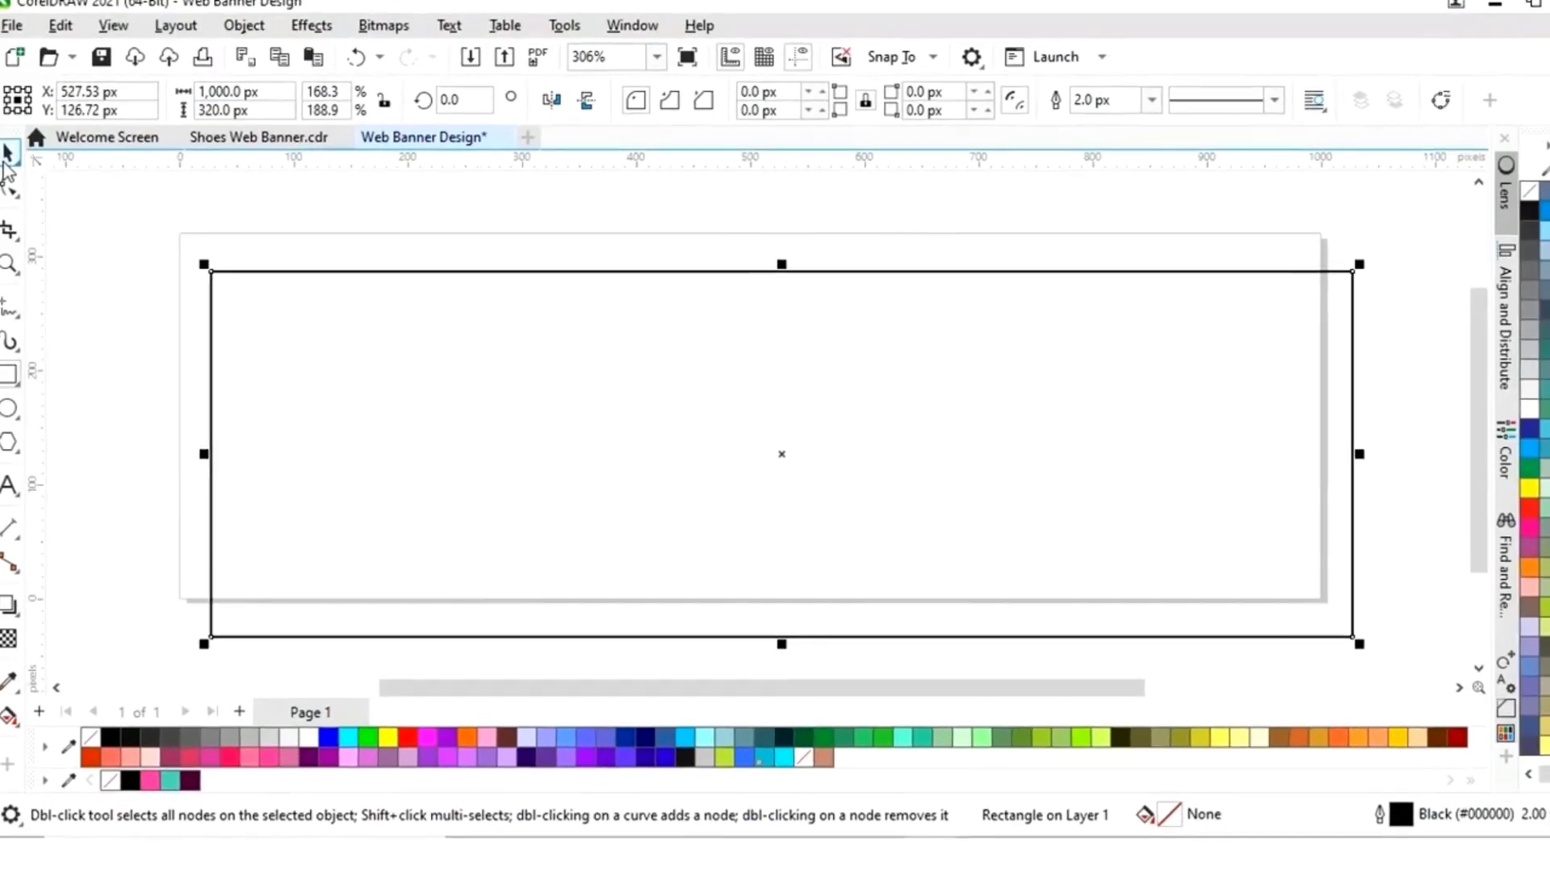
Centre the rectangle horizontally and vertically on the page
{"action": "left_click", "coordinate": [1480, 343]}
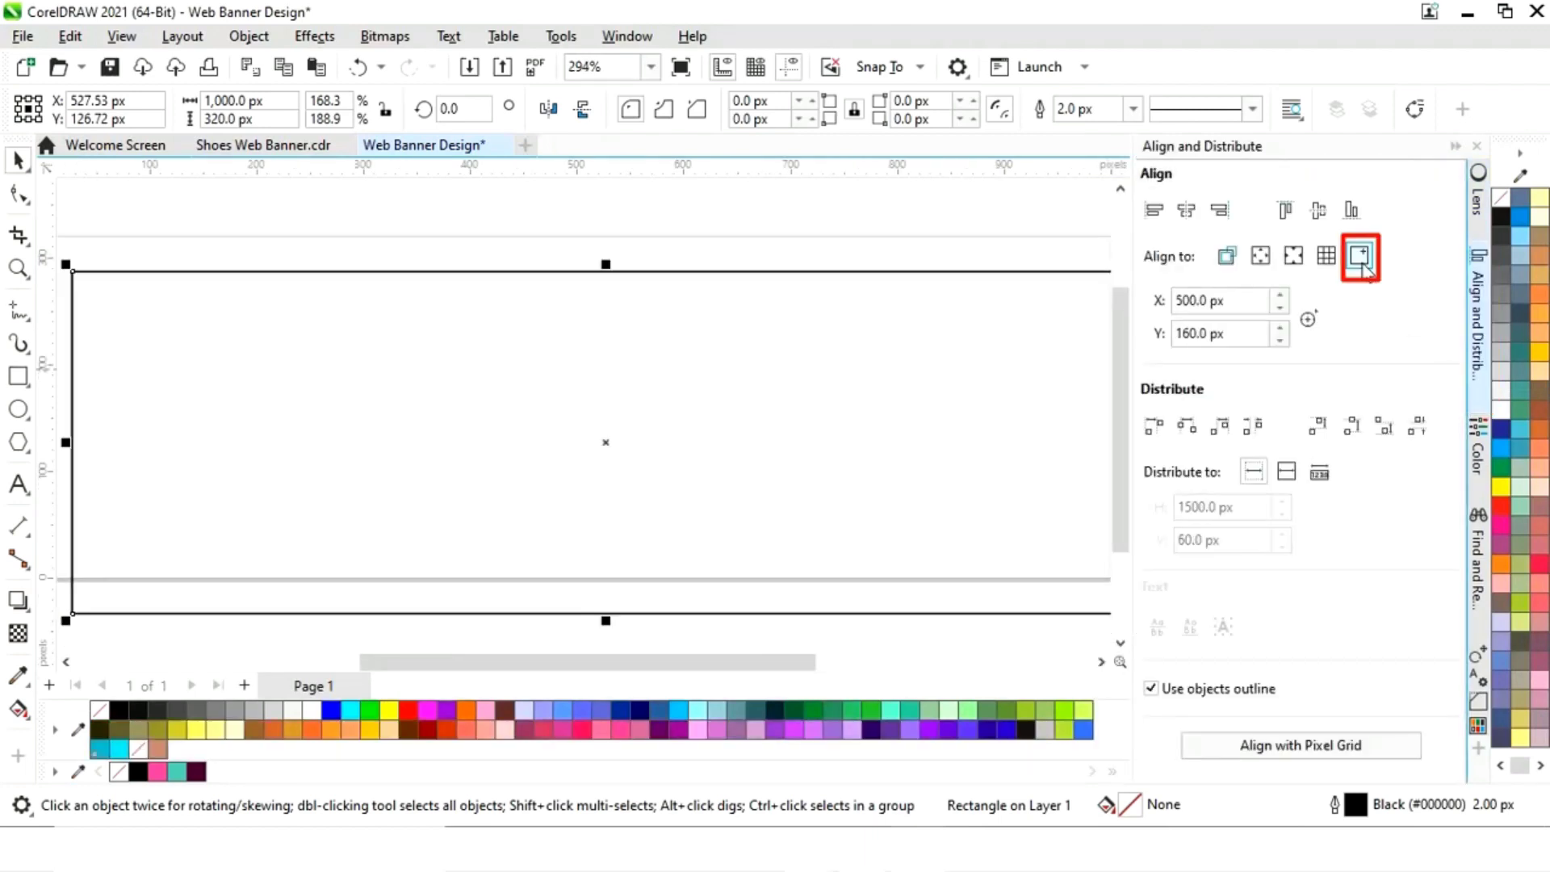
{"action": "left_click", "coordinate": [1185, 216]}
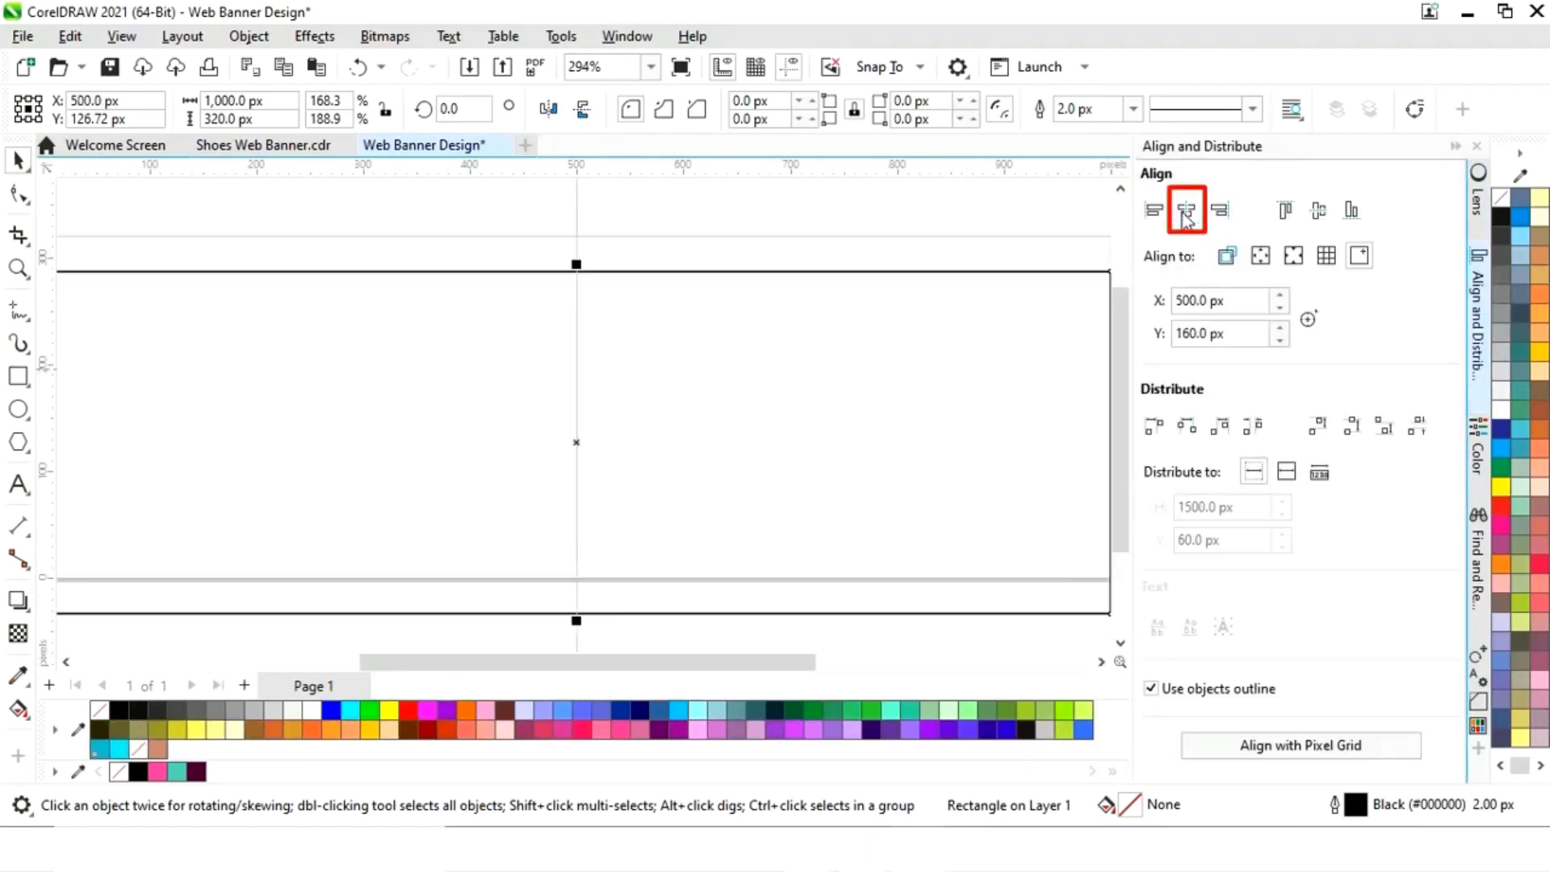
{"action": "left_click", "coordinate": [1319, 211]}
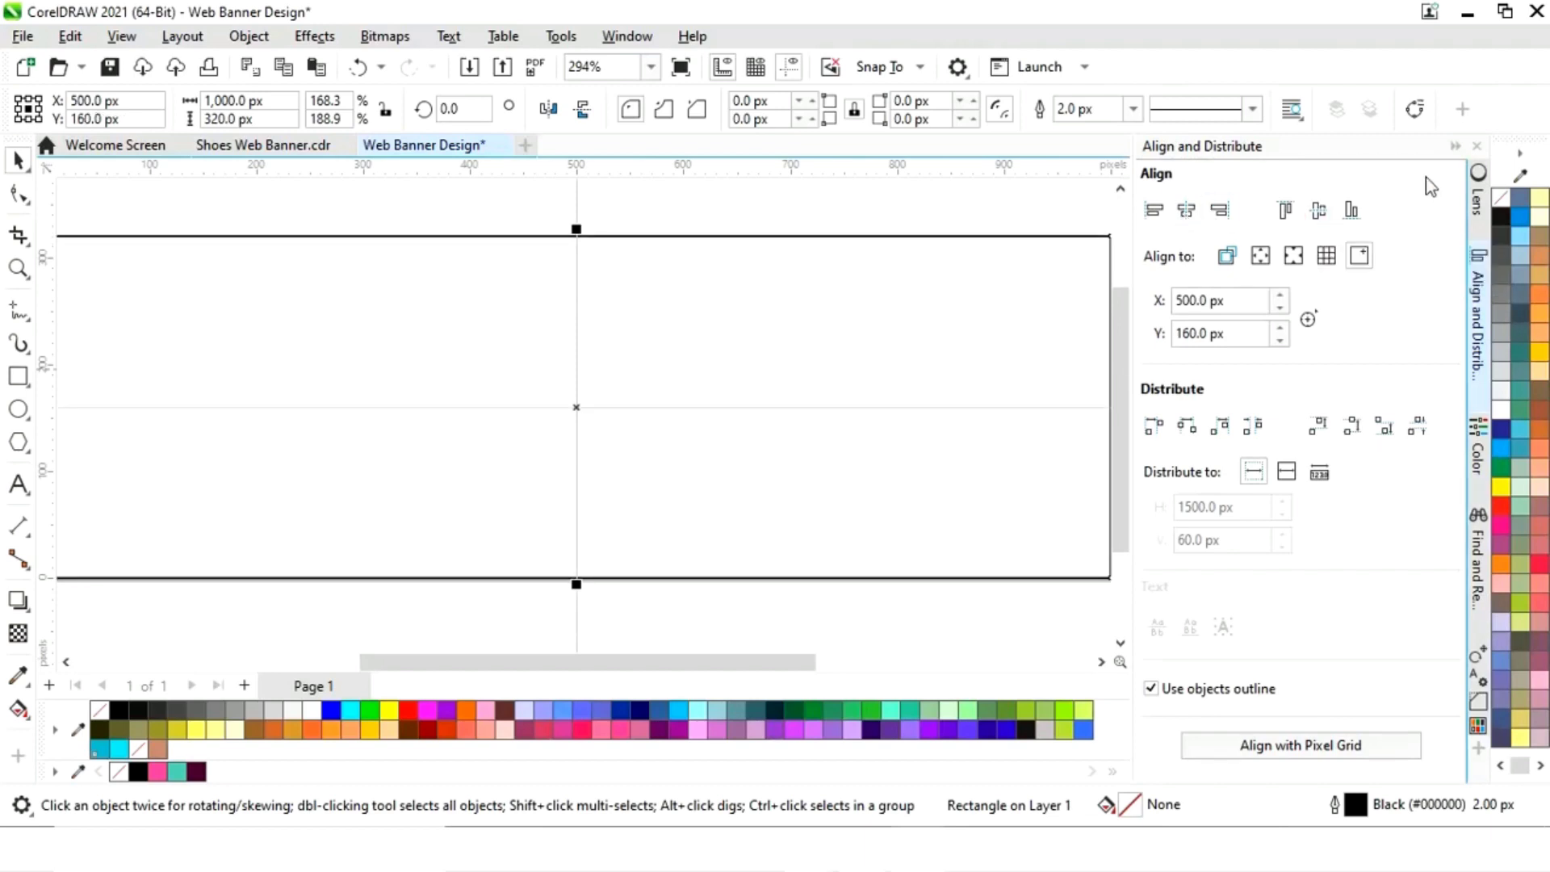
{"action": "left_click", "coordinate": [1455, 147]}
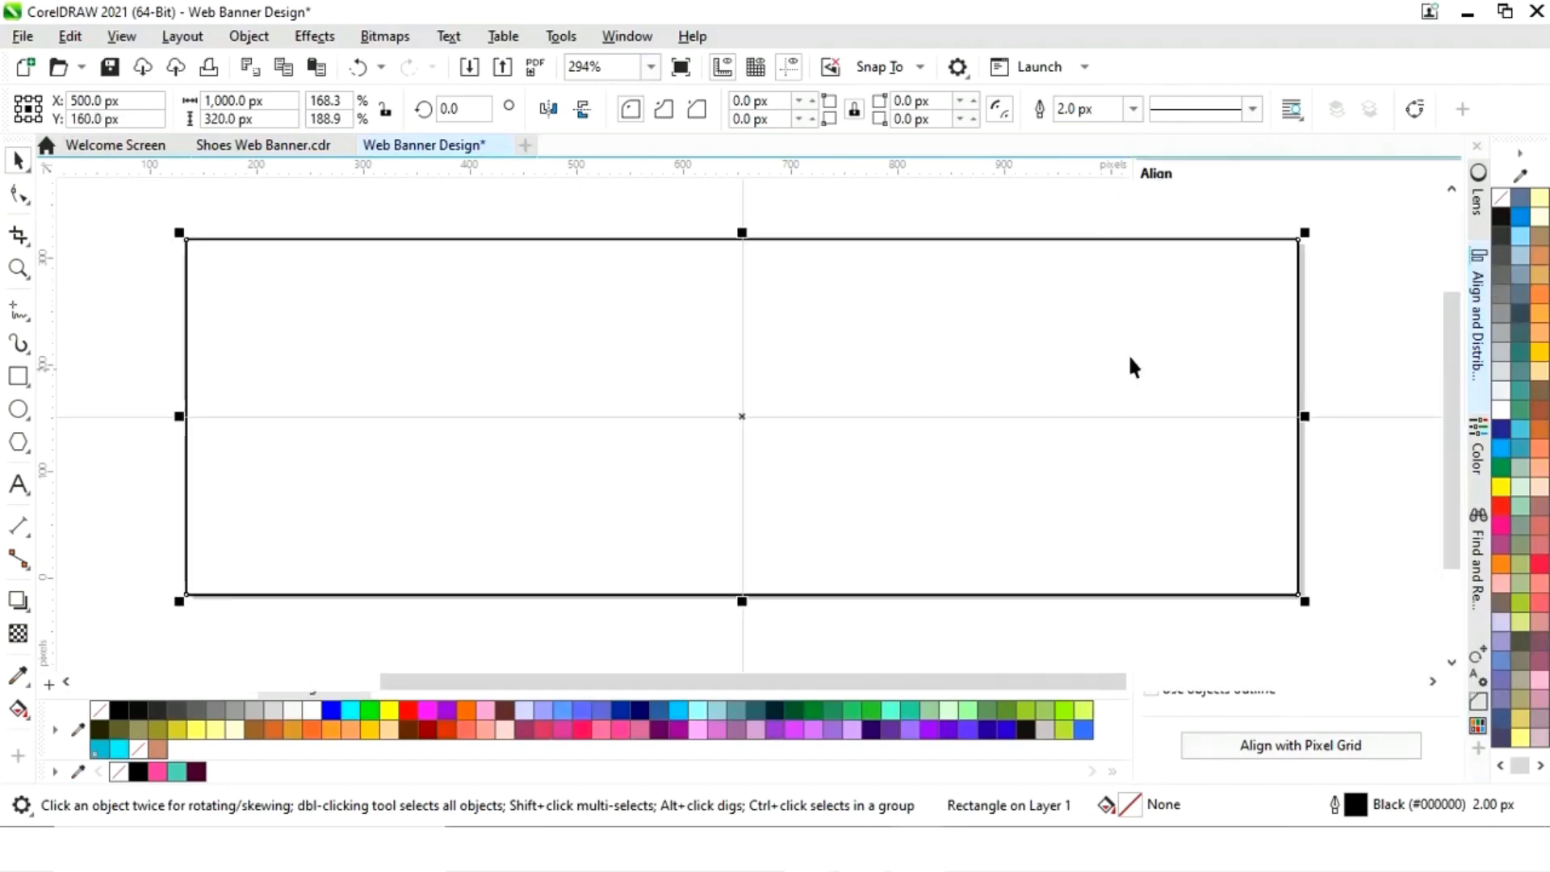
{"action": "left_click", "coordinate": [1350, 315]}
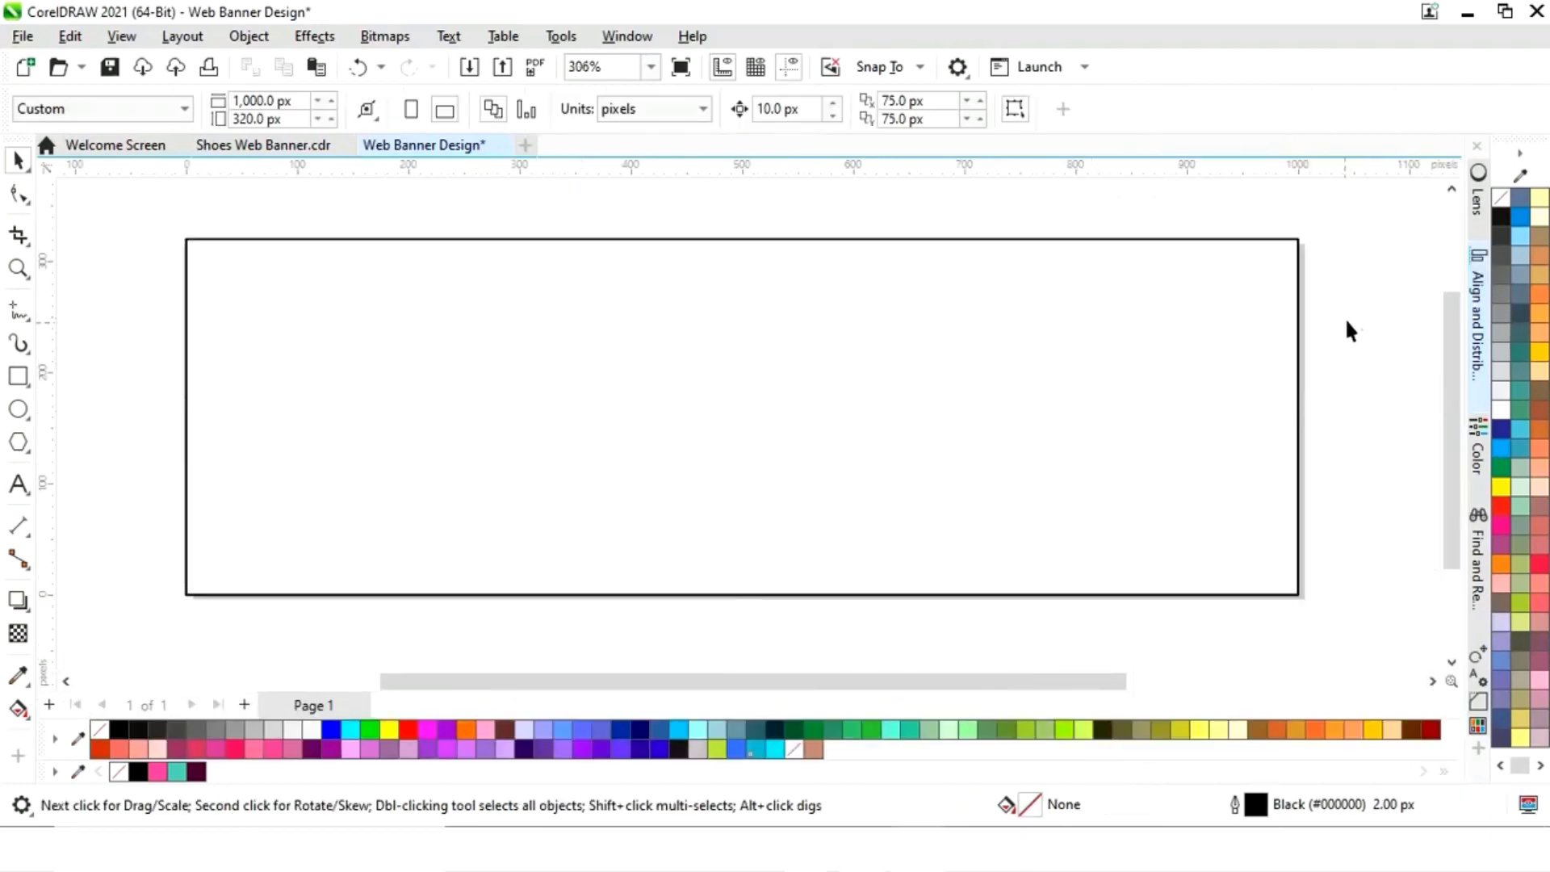
Give the banner rectangle an elliptical fountain fill
{"action": "left_click", "coordinate": [735, 463]}
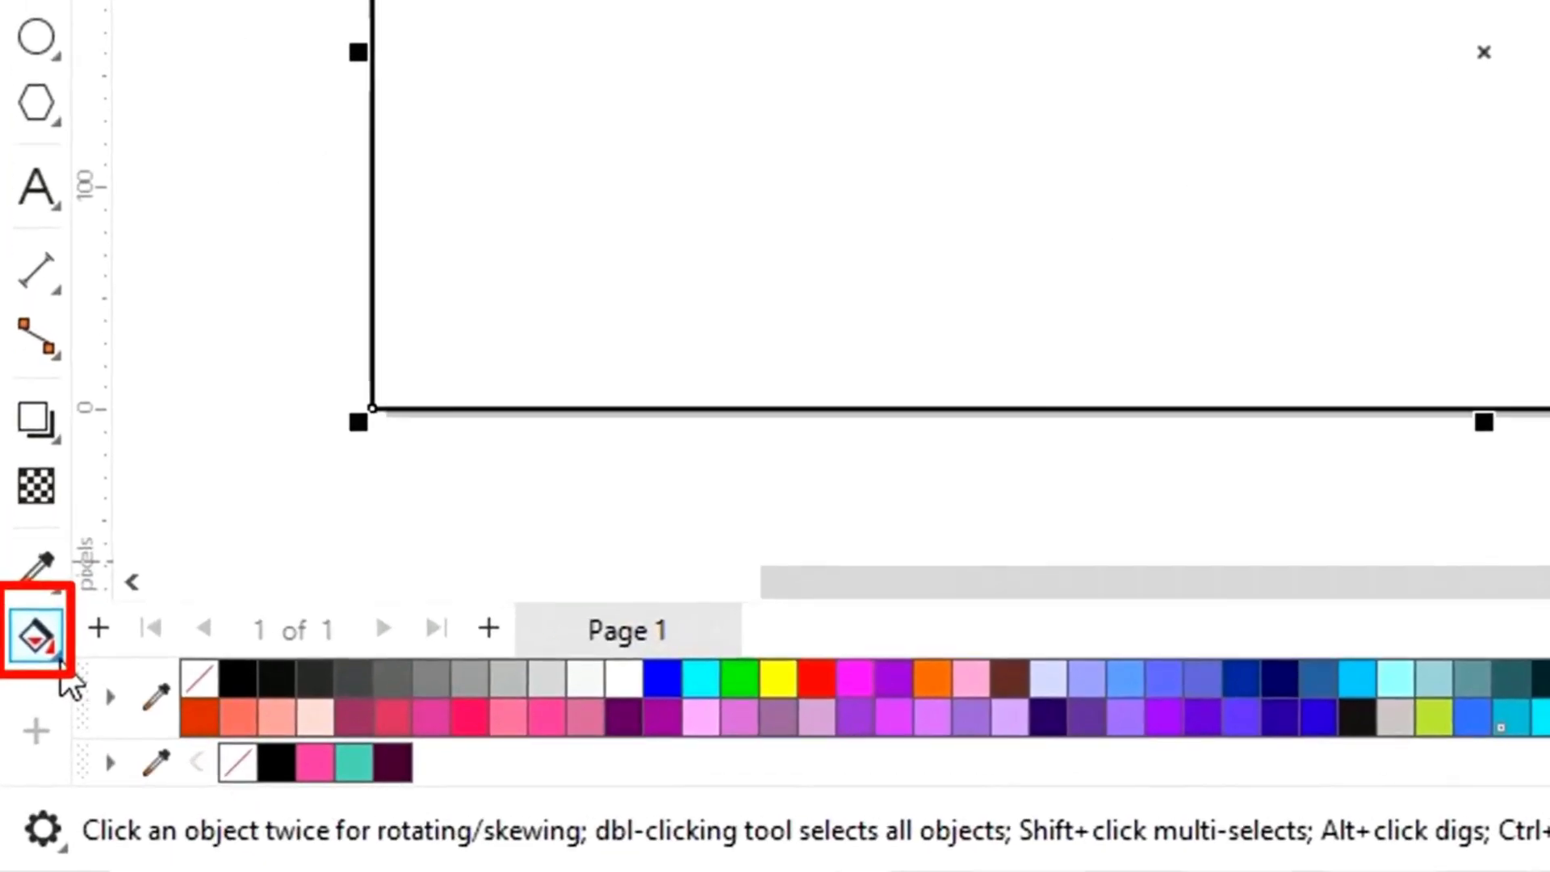
{"action": "left_click", "coordinate": [59, 667]}
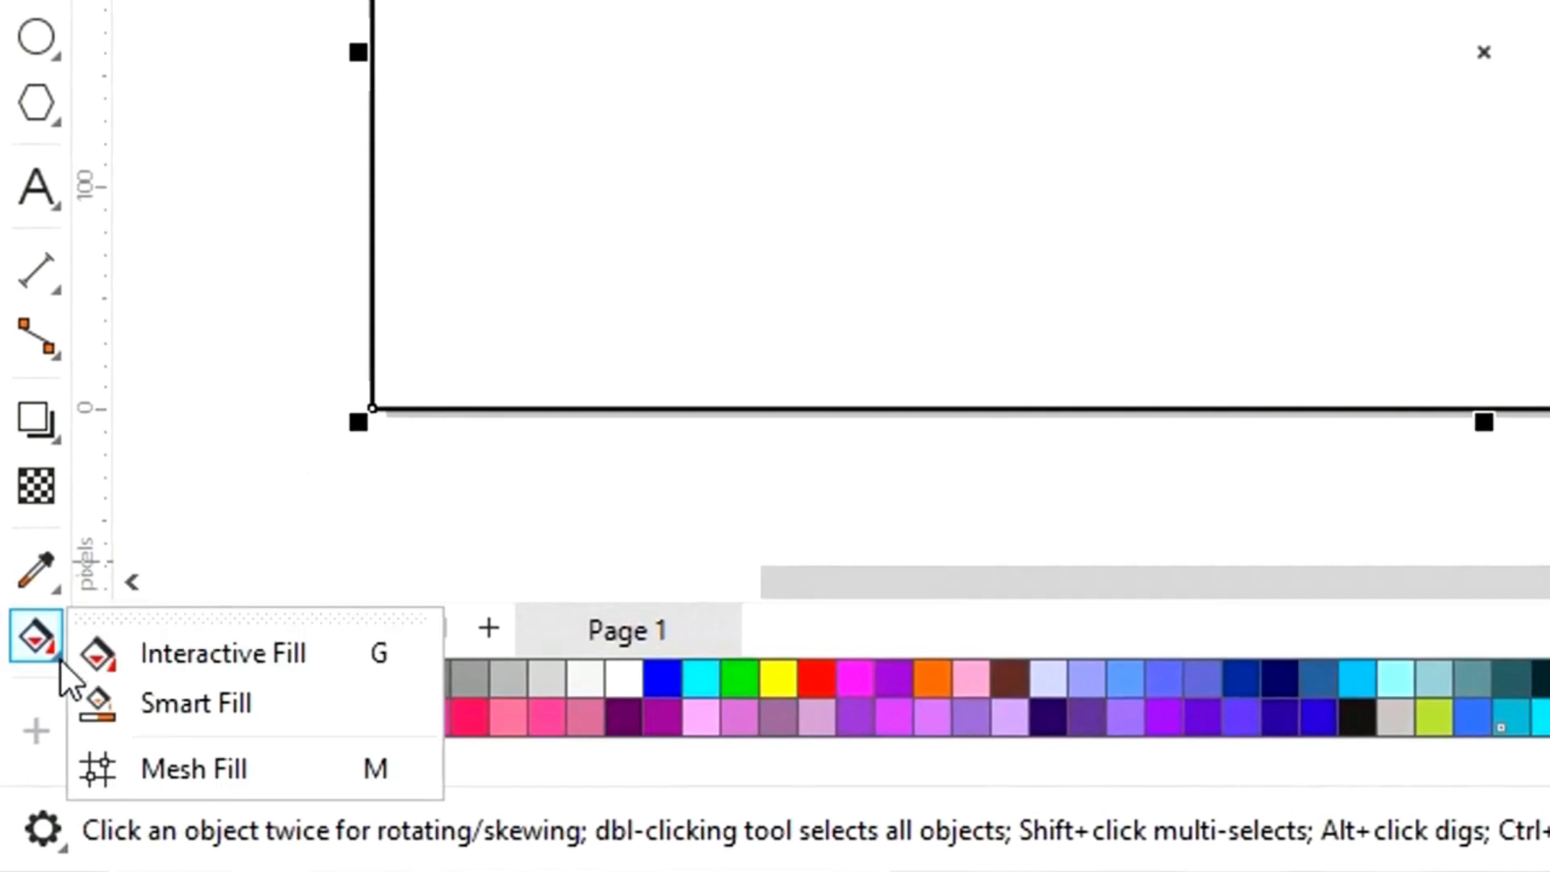
{"action": "left_click", "coordinate": [171, 667]}
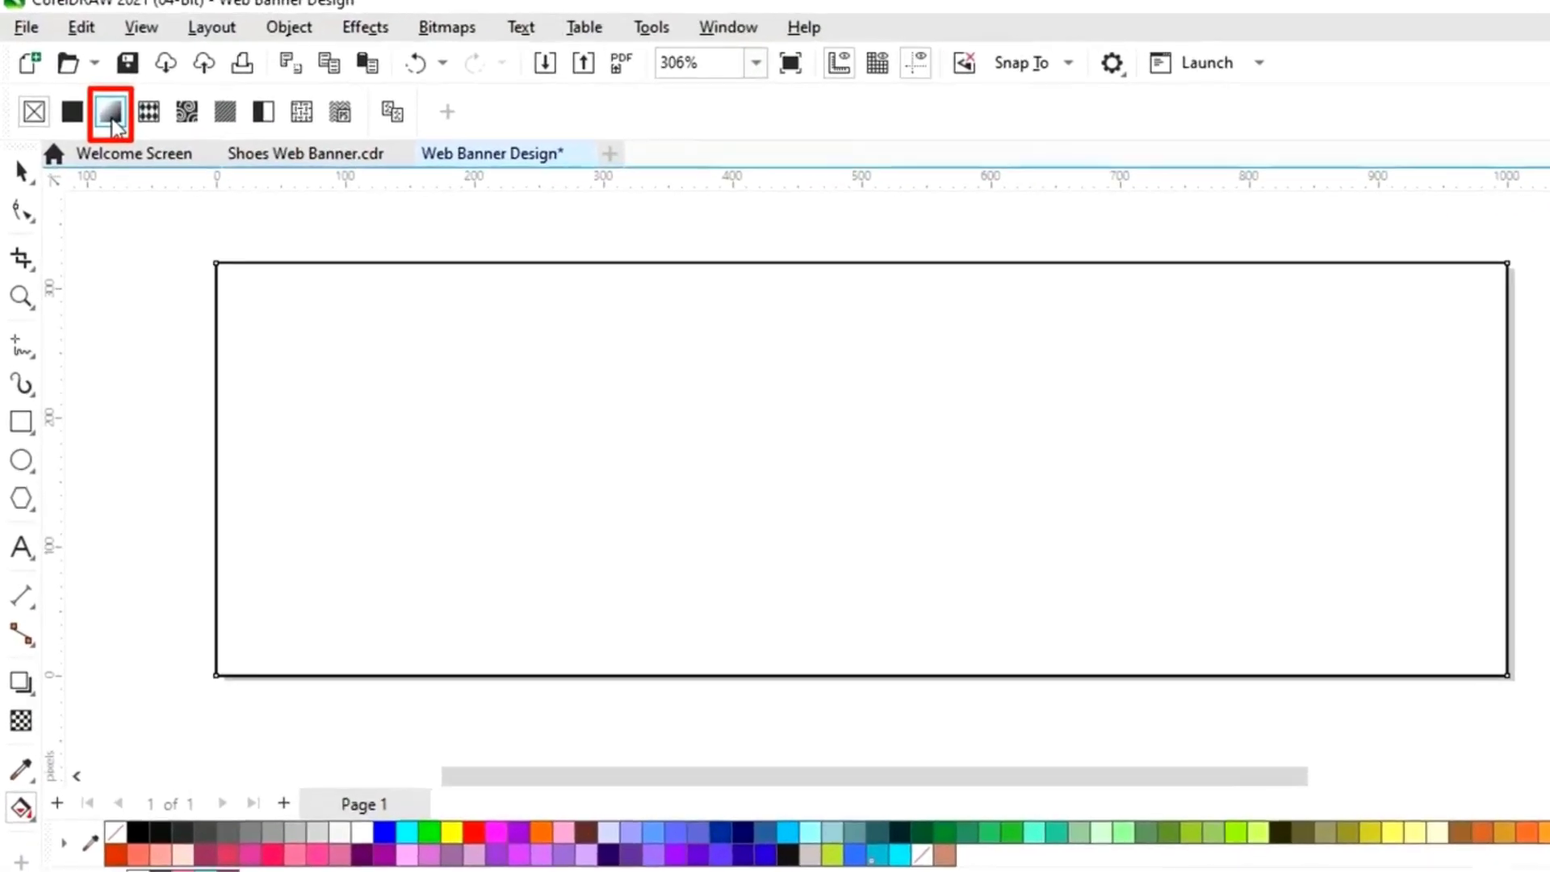
{"action": "left_click", "coordinate": [113, 121]}
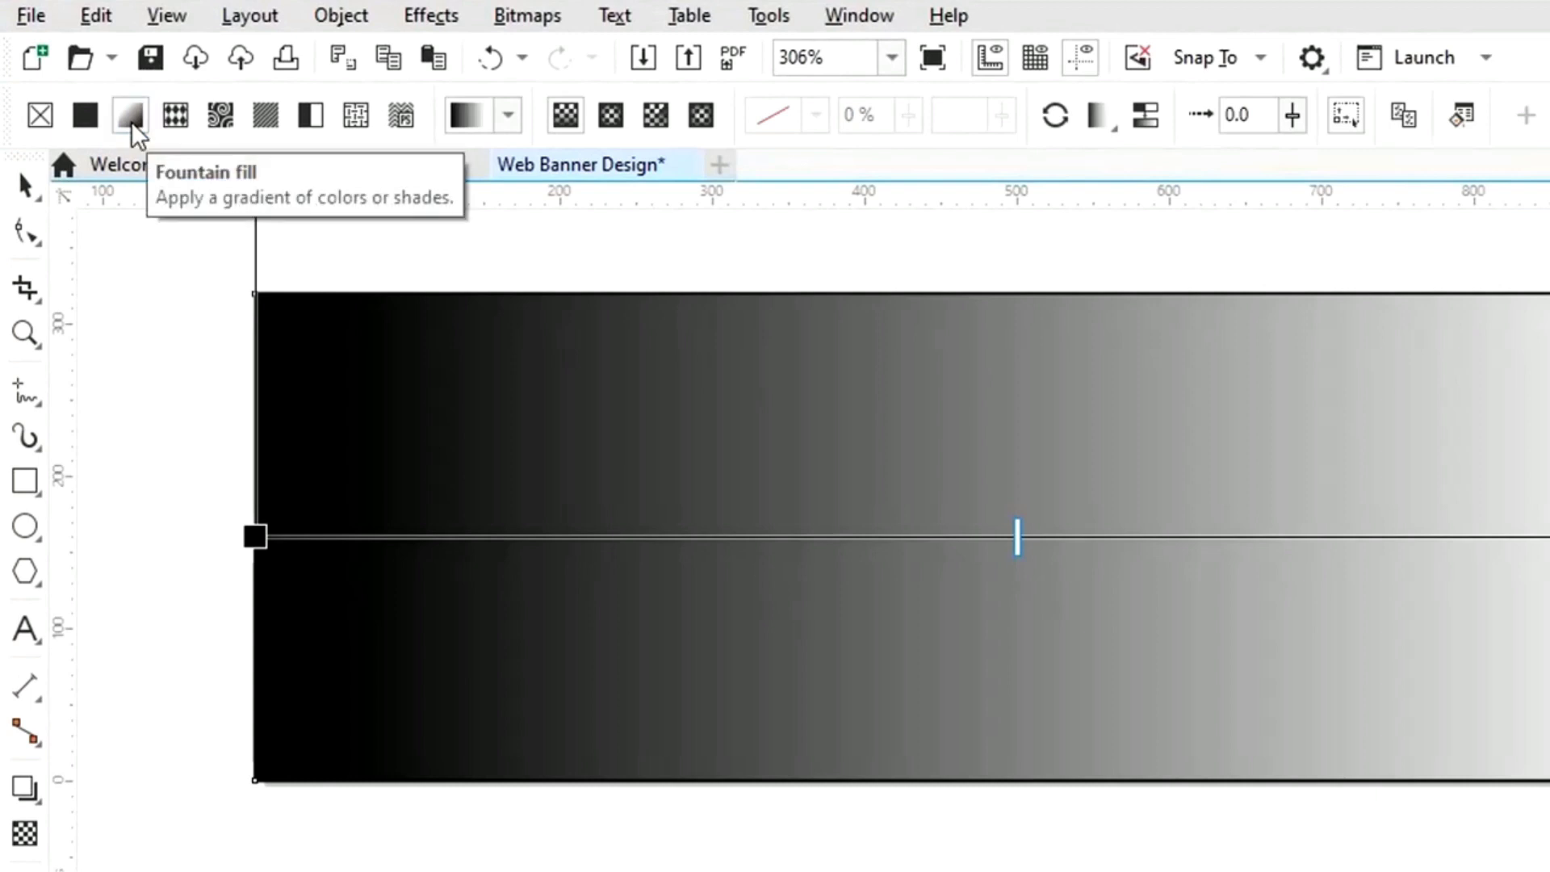
{"action": "left_click", "coordinate": [608, 121]}
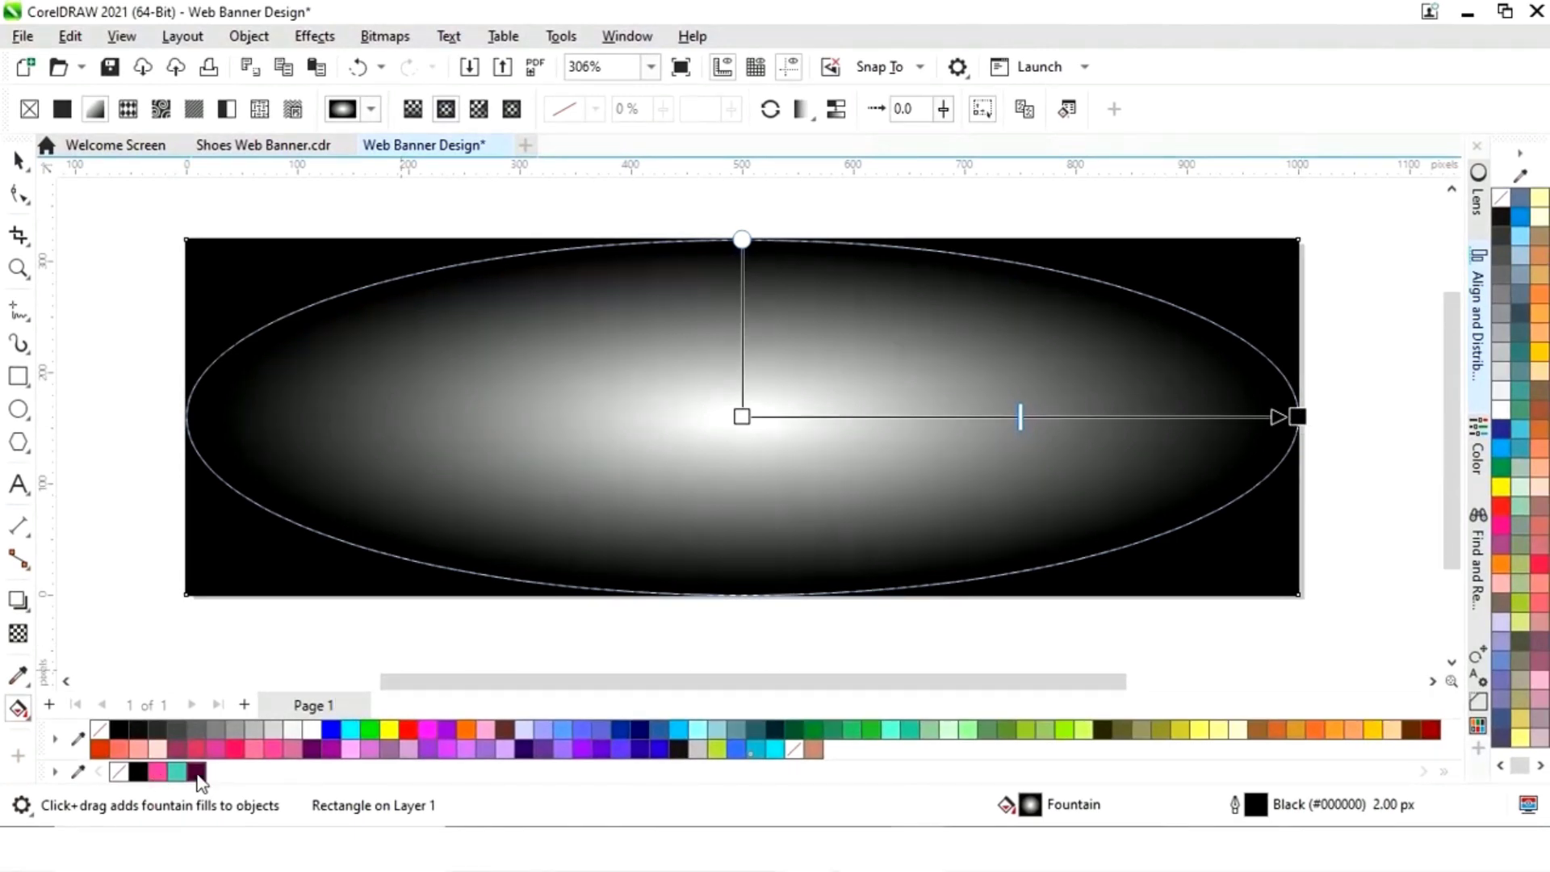
Make the gradient centre dark purple, shrink the ellipse and shift the glow left of centre
{"action": "left_click_drag", "start_coordinate": [198, 775], "coordinate": [742, 417]}
{"action": "left_click_drag", "start_coordinate": [1297, 416], "coordinate": [1120, 424]}
{"action": "left_click_drag", "start_coordinate": [741, 417], "coordinate": [491, 421]}
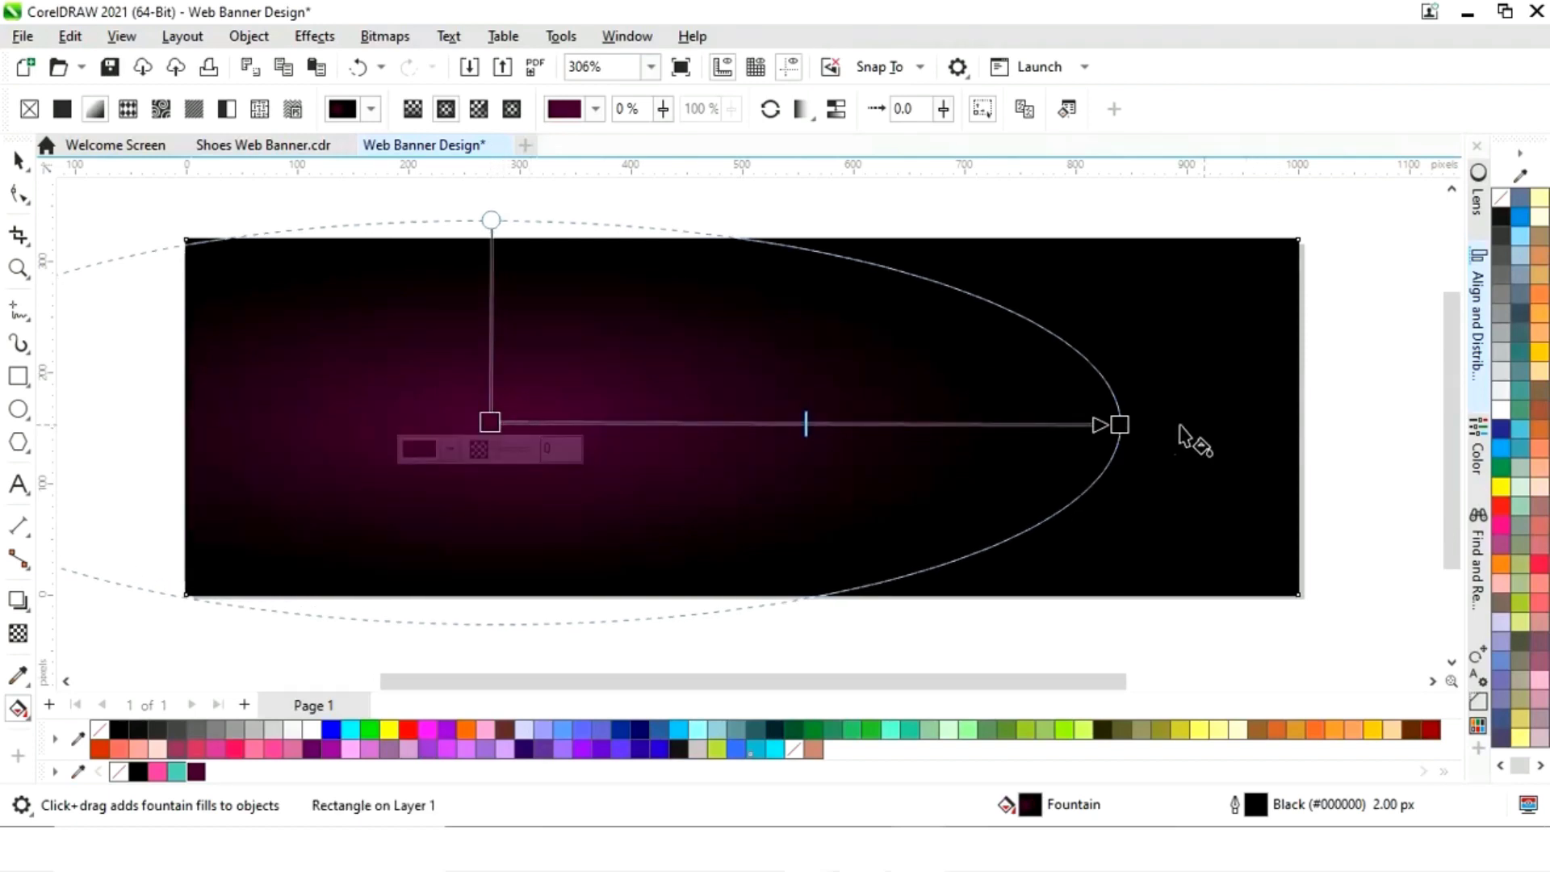
{"action": "left_click_drag", "start_coordinate": [1121, 423], "coordinate": [1106, 422]}
{"action": "left_click", "coordinate": [1364, 428]}
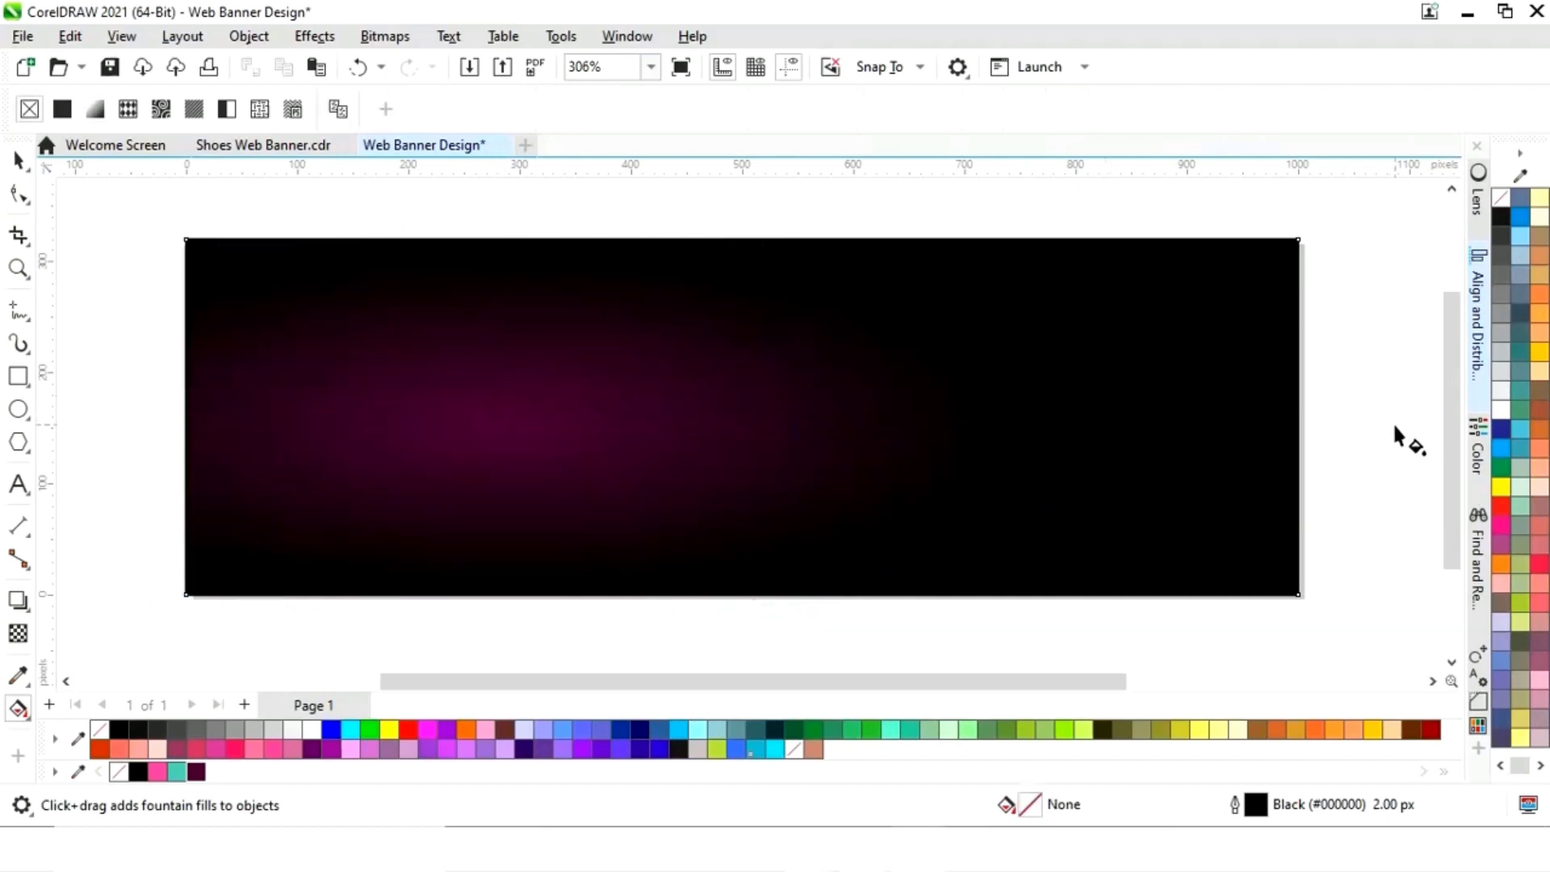
{"action": "left_click", "coordinate": [19, 164]}
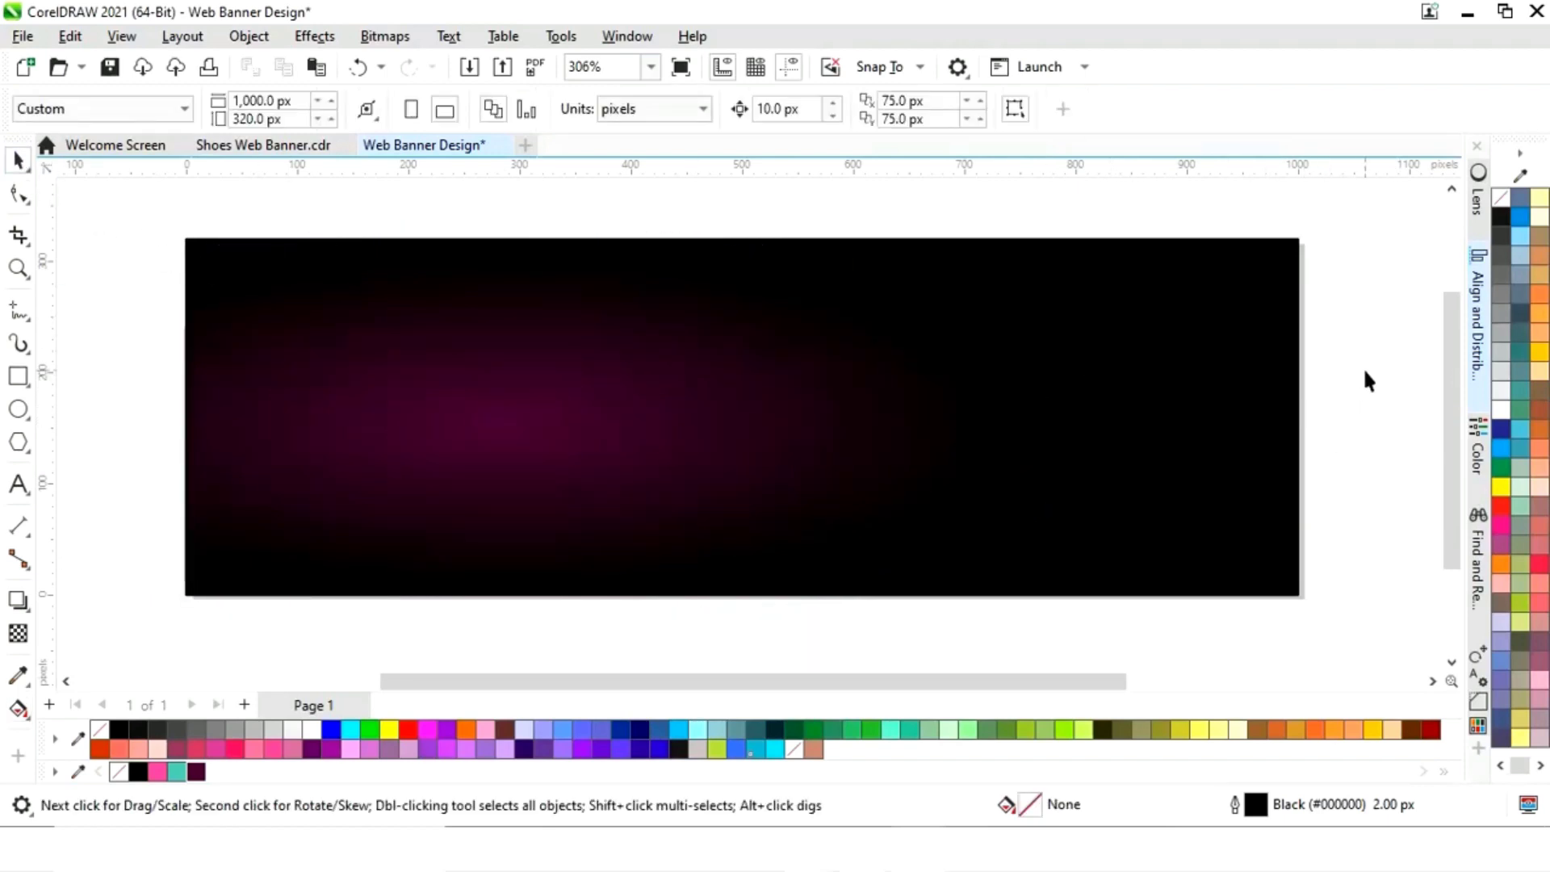
{"action": "left_click", "coordinate": [1030, 541]}
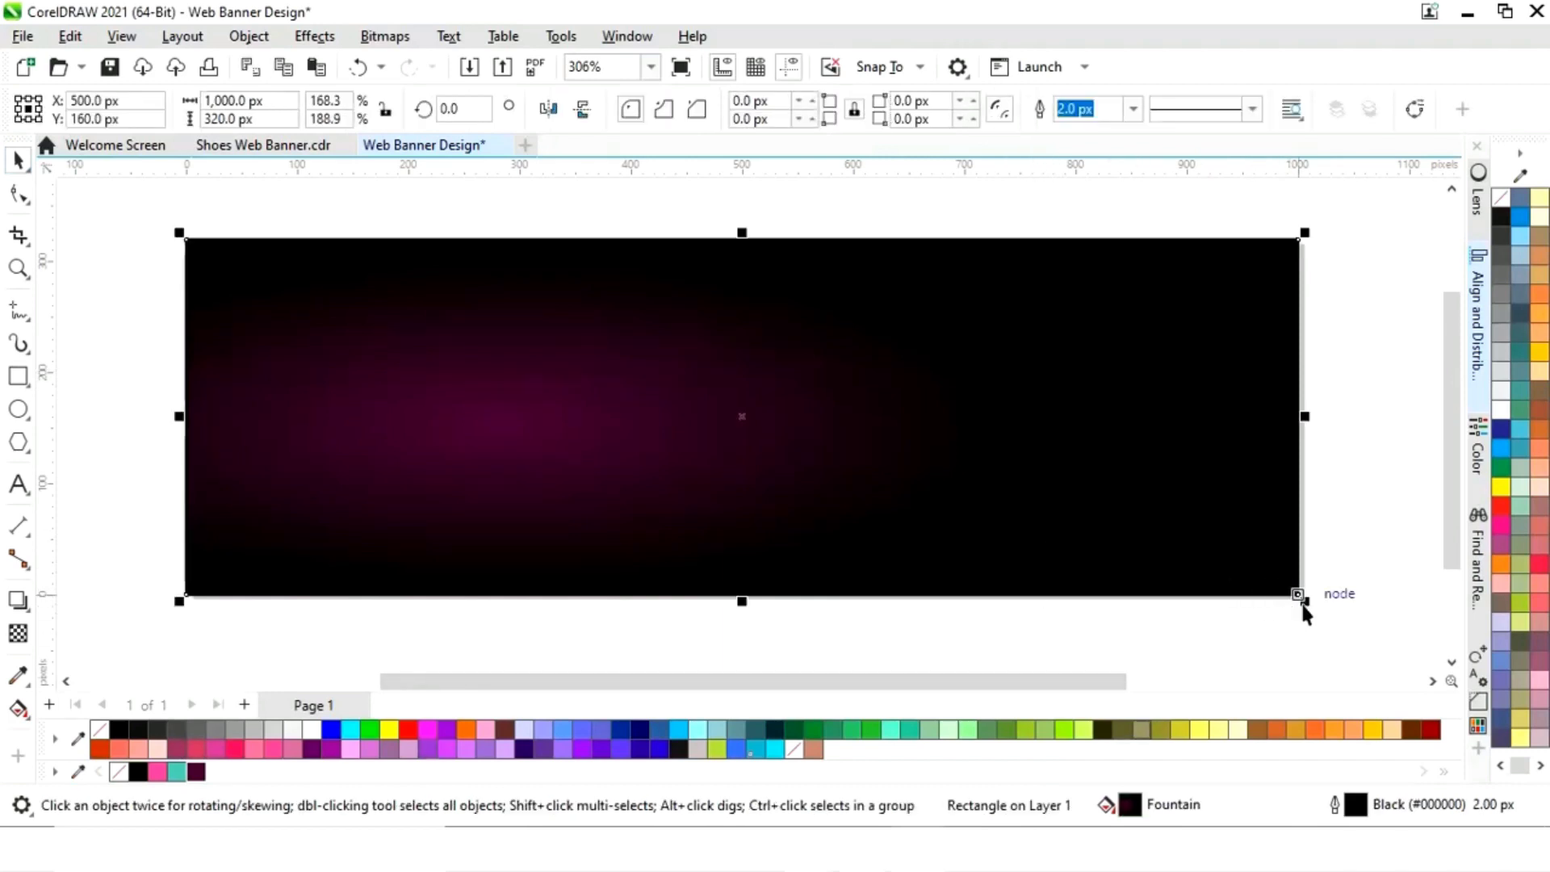
Copy a small rectangle into the top-left corner, convert it to curves and fill it white
{"action": "left_click_drag", "start_coordinate": [1315, 619], "coordinate": [514, 361]}
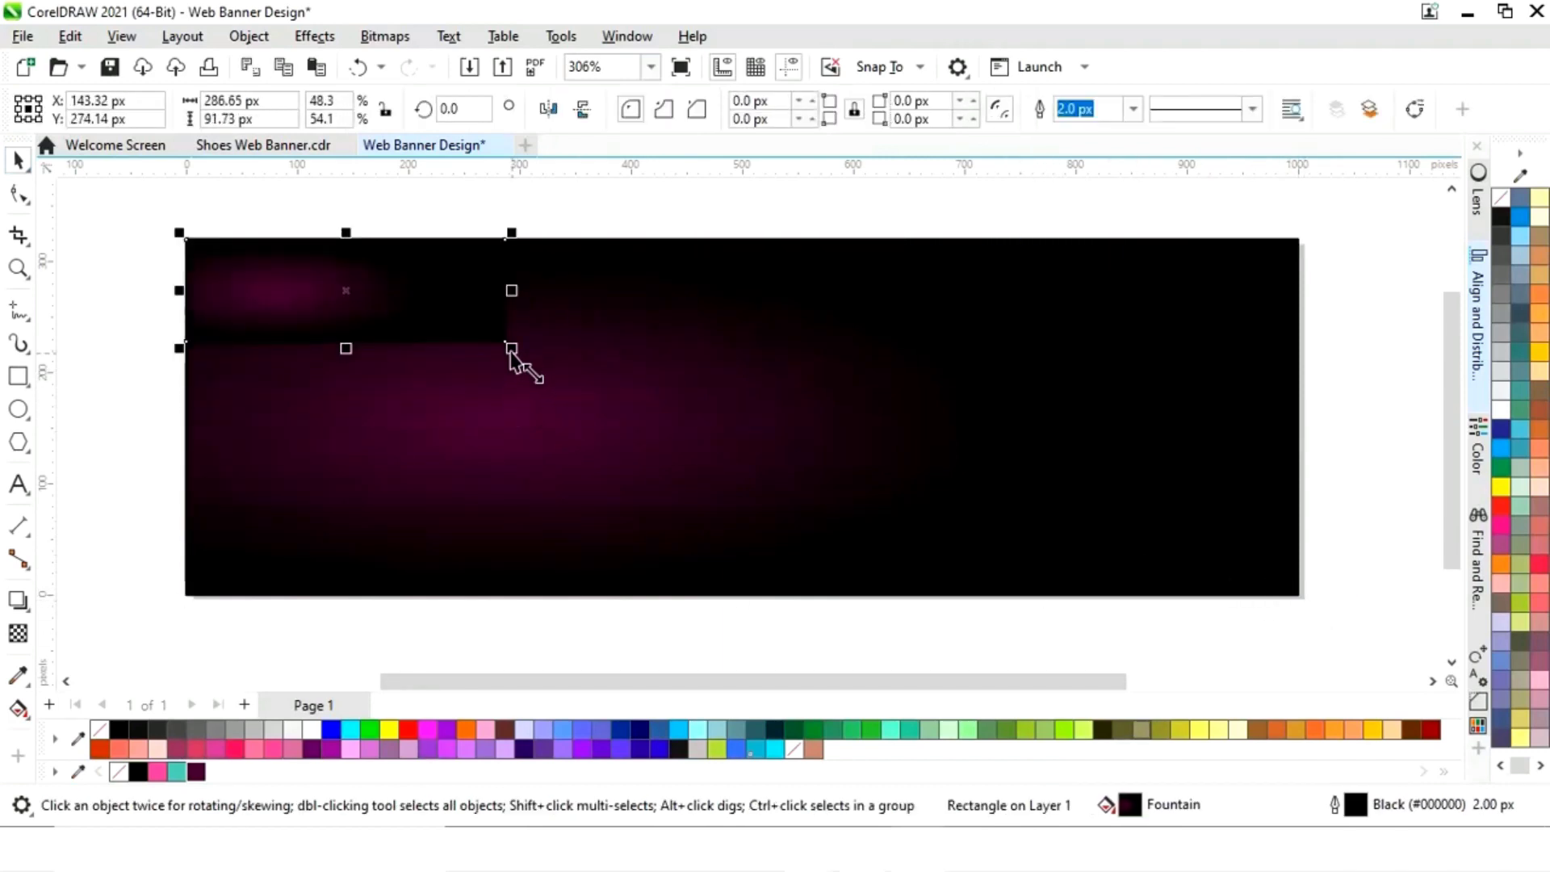
{"action": "right_click", "coordinate": [388, 301]}
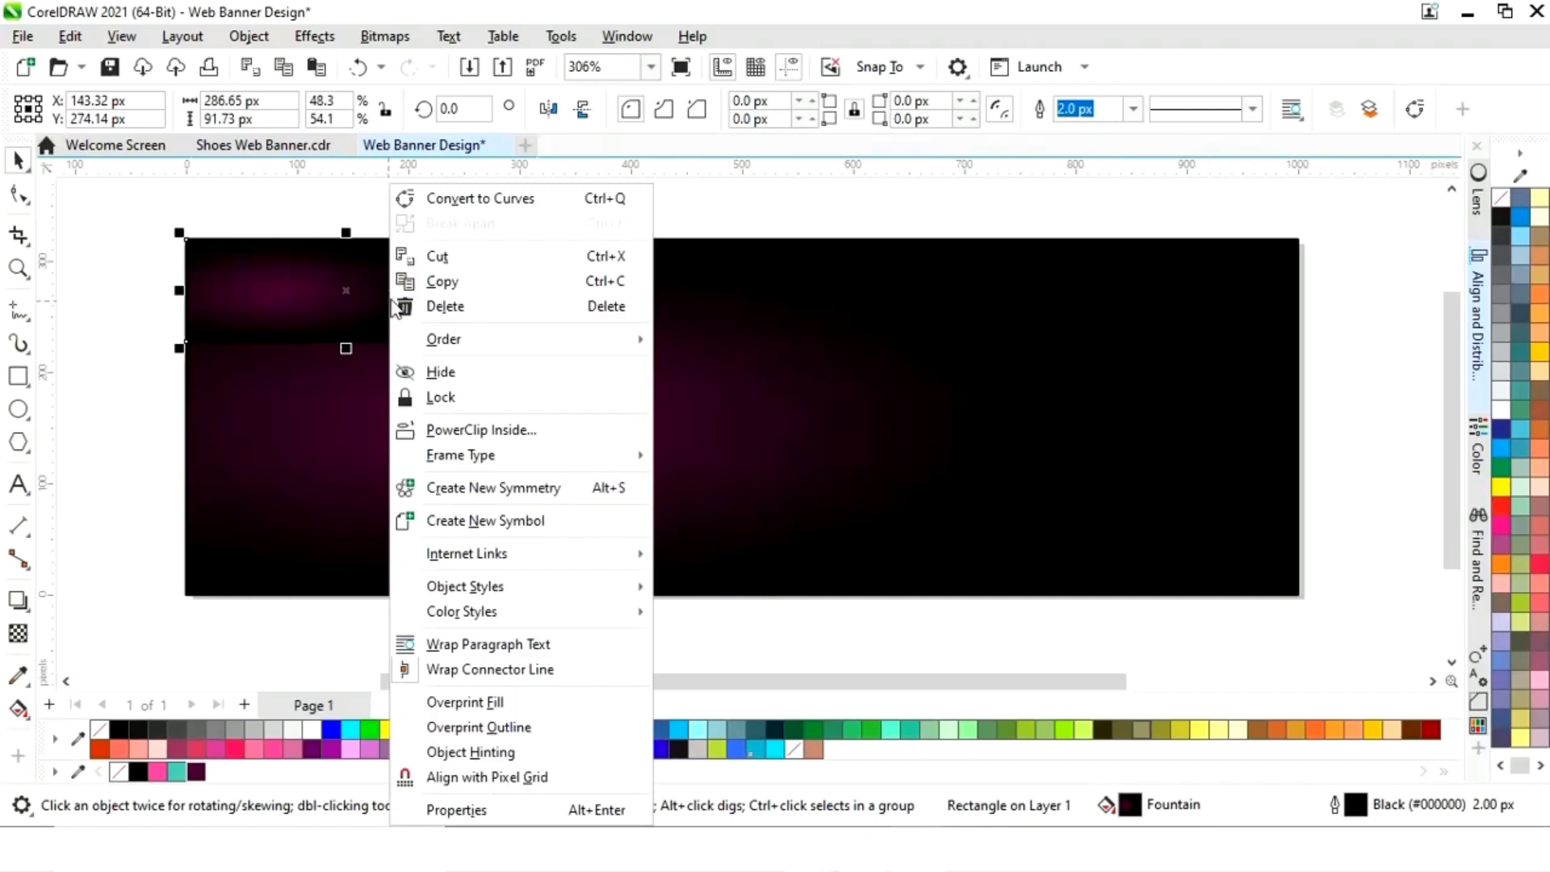
{"action": "left_click", "coordinate": [471, 209]}
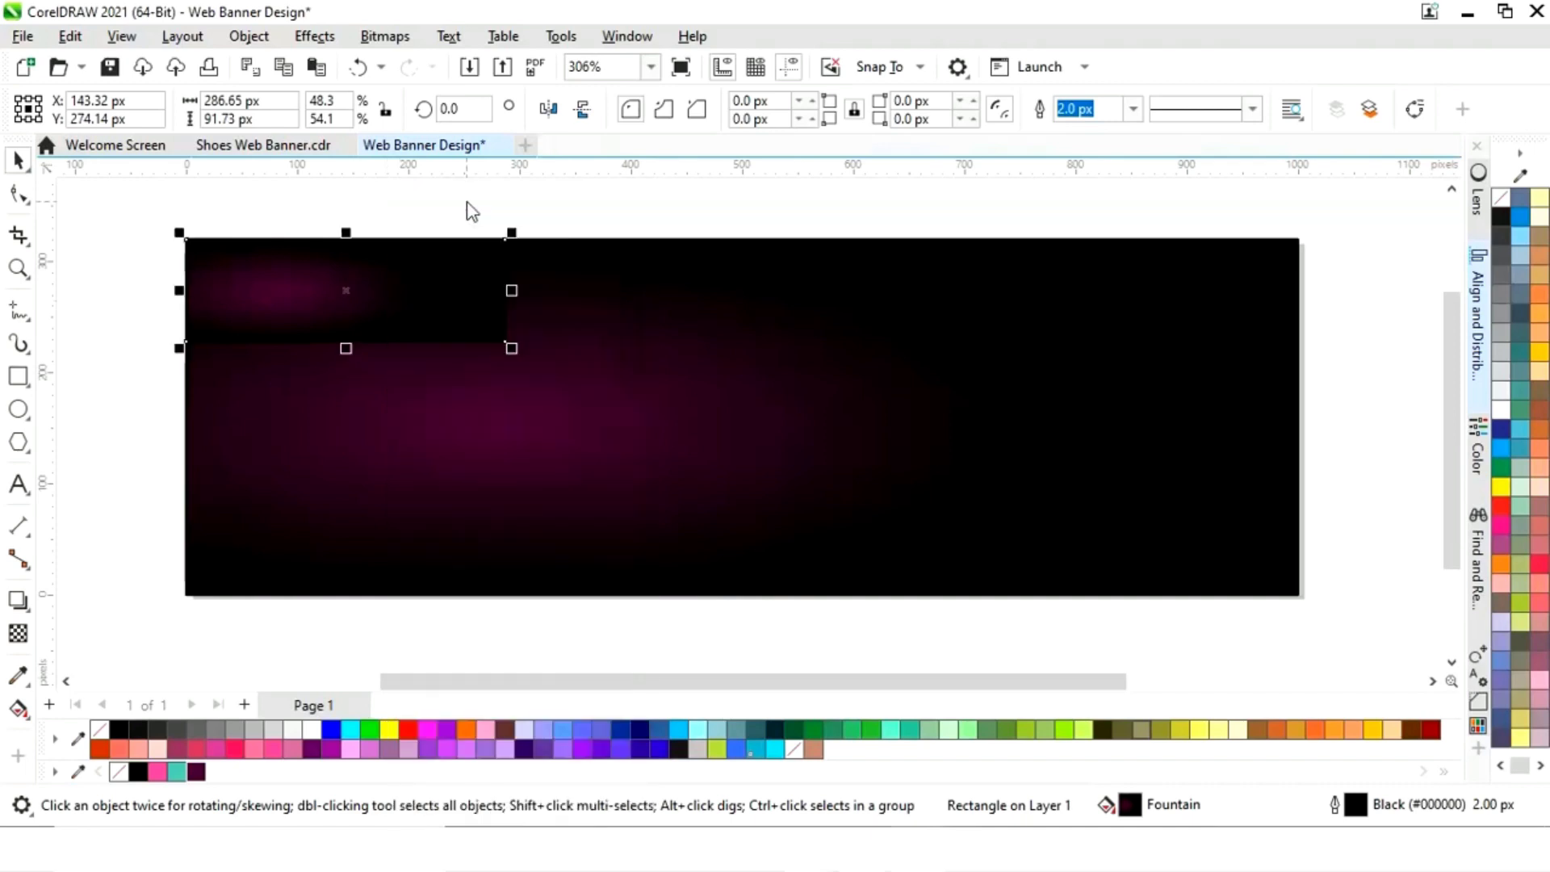
{"action": "left_click", "coordinate": [17, 196]}
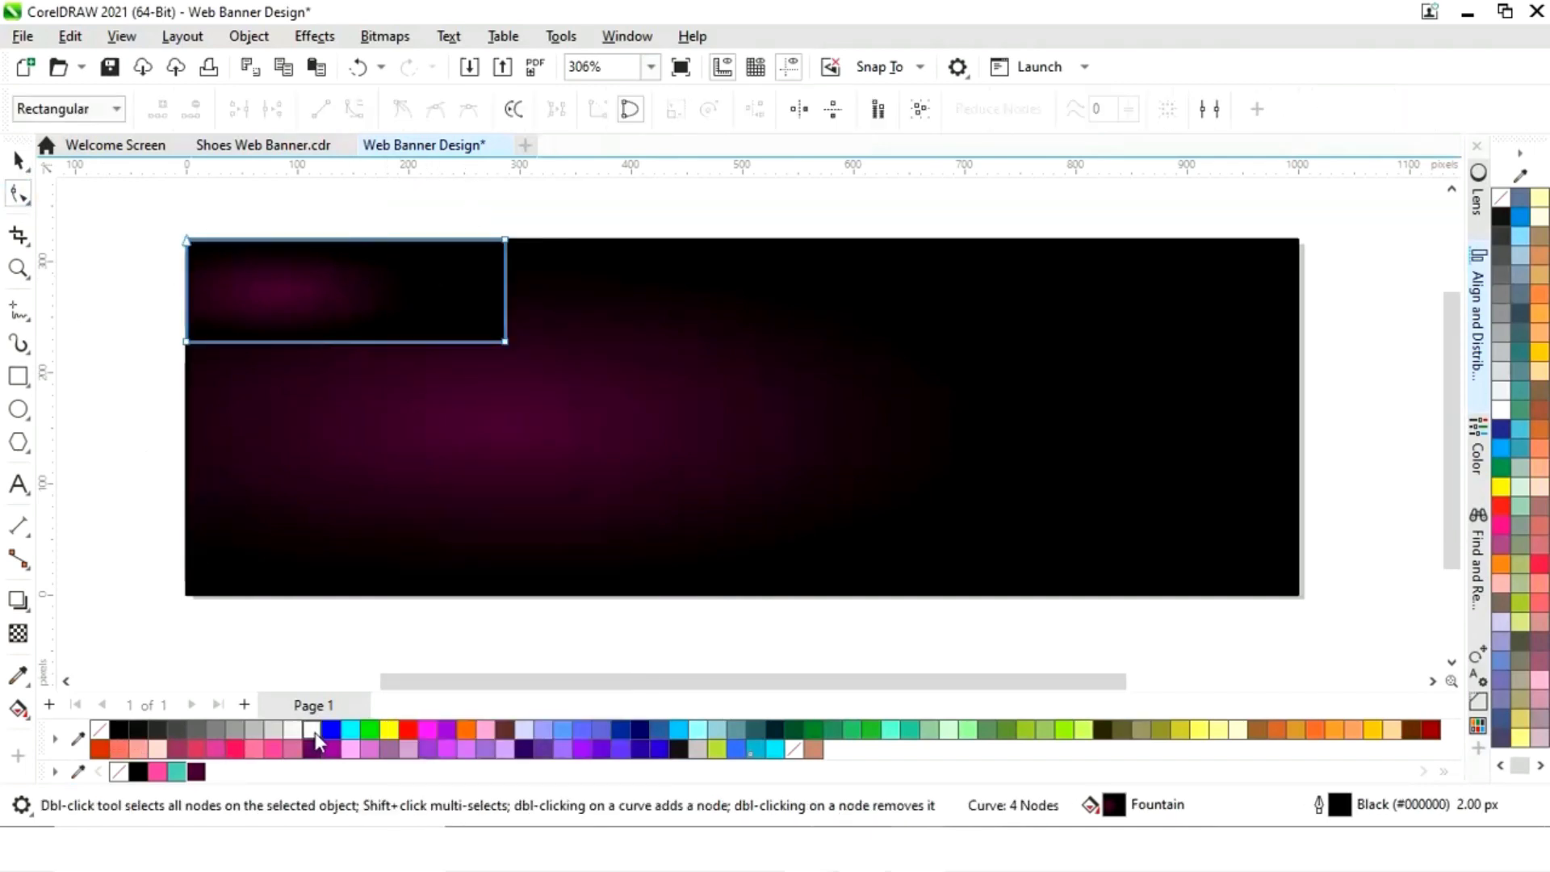
{"action": "left_click", "coordinate": [289, 731]}
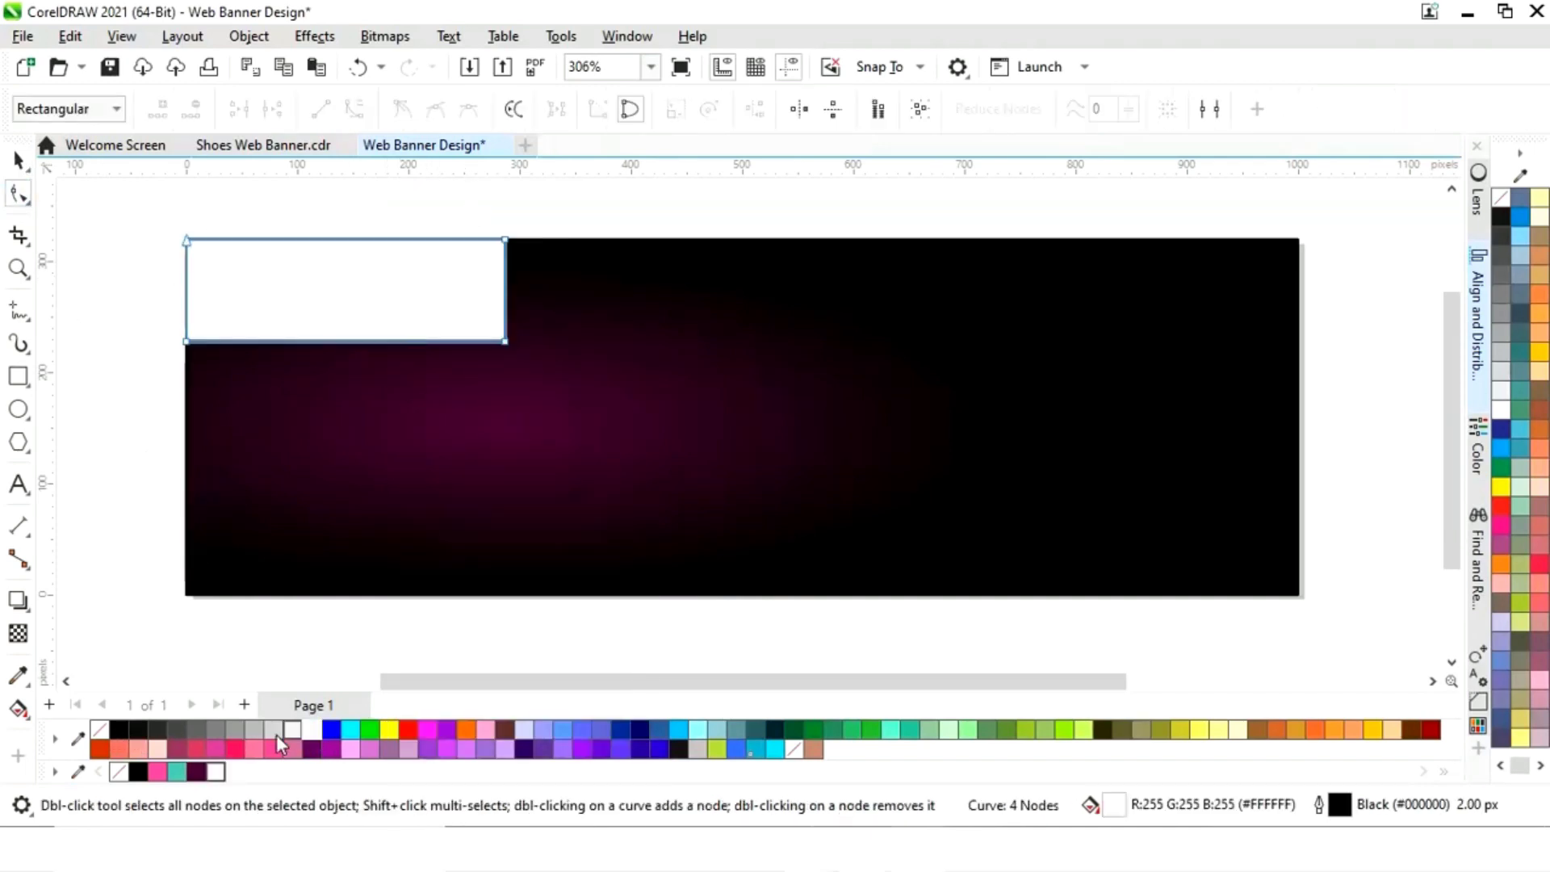
Reshape the white corner piece into a triangle with a smoothly curved swoosh edge
{"action": "double_click", "coordinate": [504, 342]}
{"action": "left_click_drag", "start_coordinate": [507, 241], "coordinate": [459, 242]}
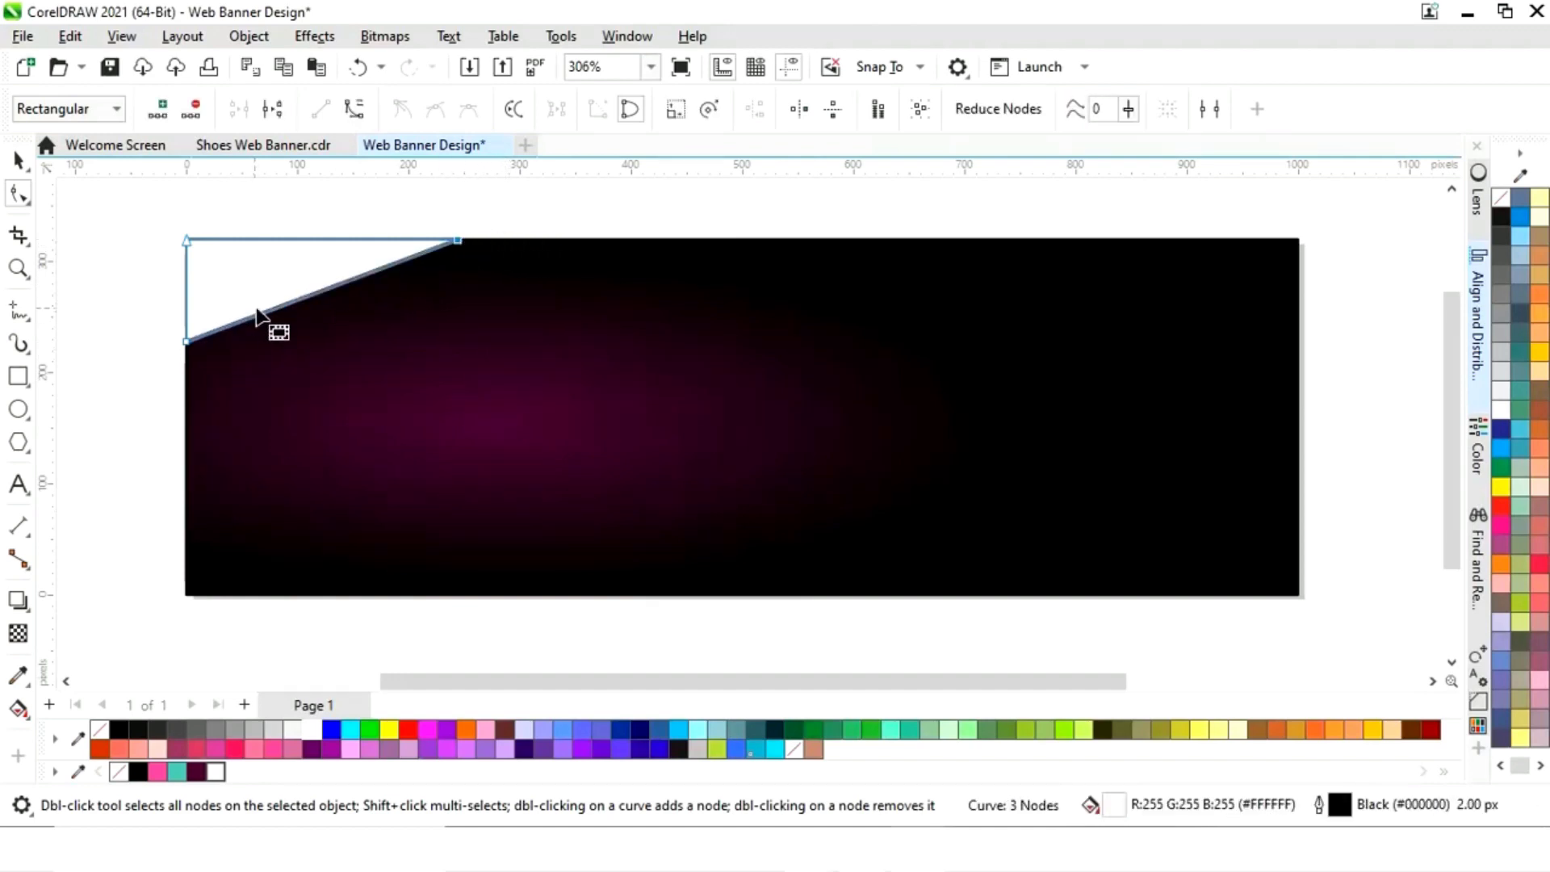
{"action": "left_click", "coordinate": [319, 294]}
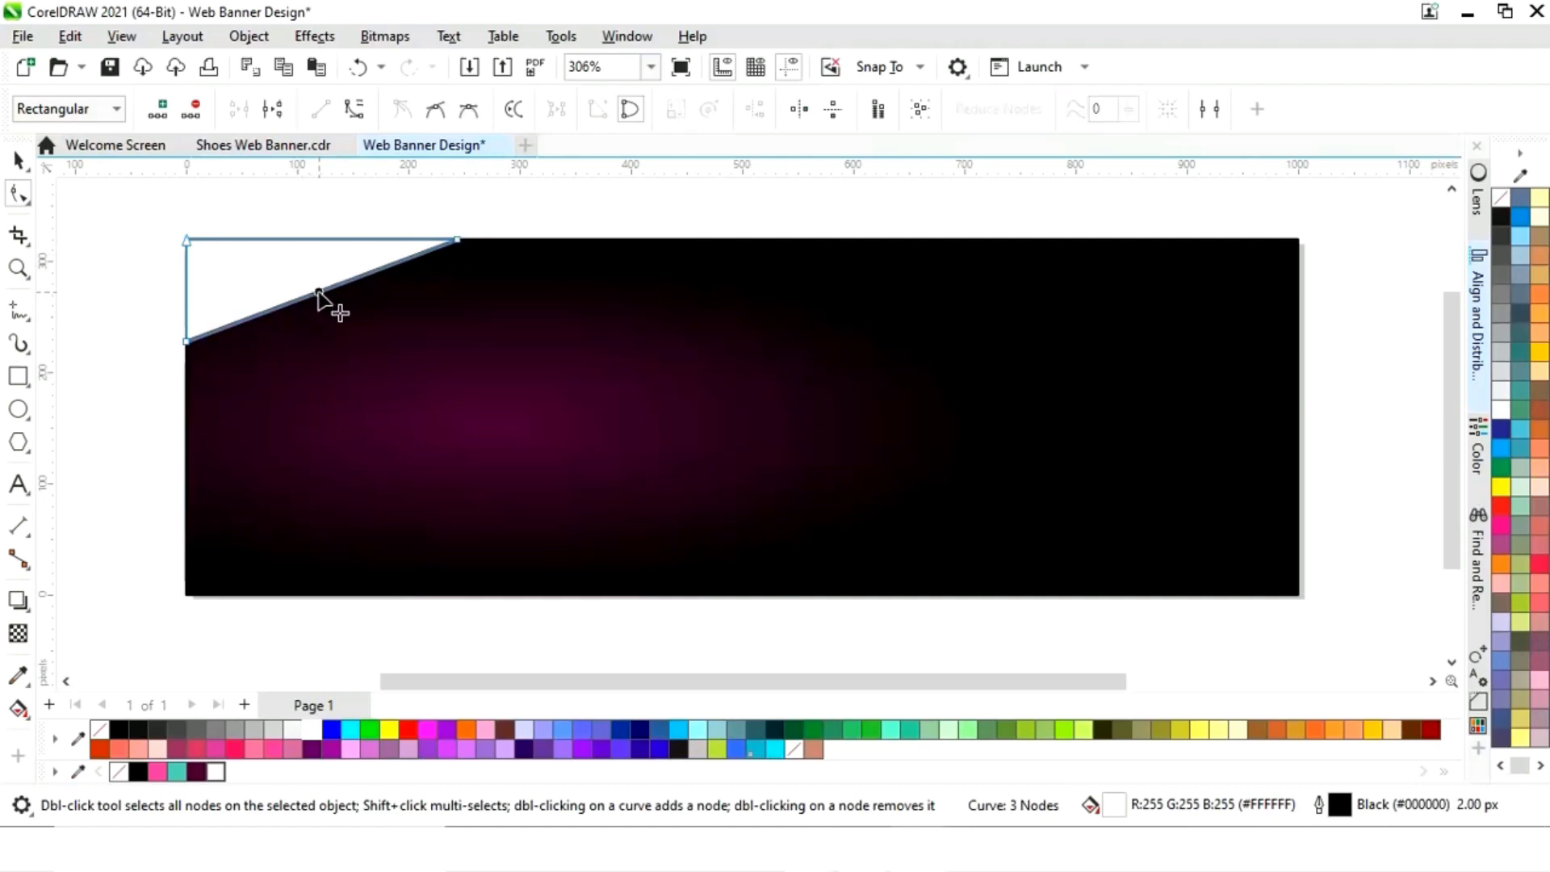
{"action": "left_click", "coordinate": [353, 113]}
{"action": "left_click_drag", "start_coordinate": [380, 289], "coordinate": [415, 325]}
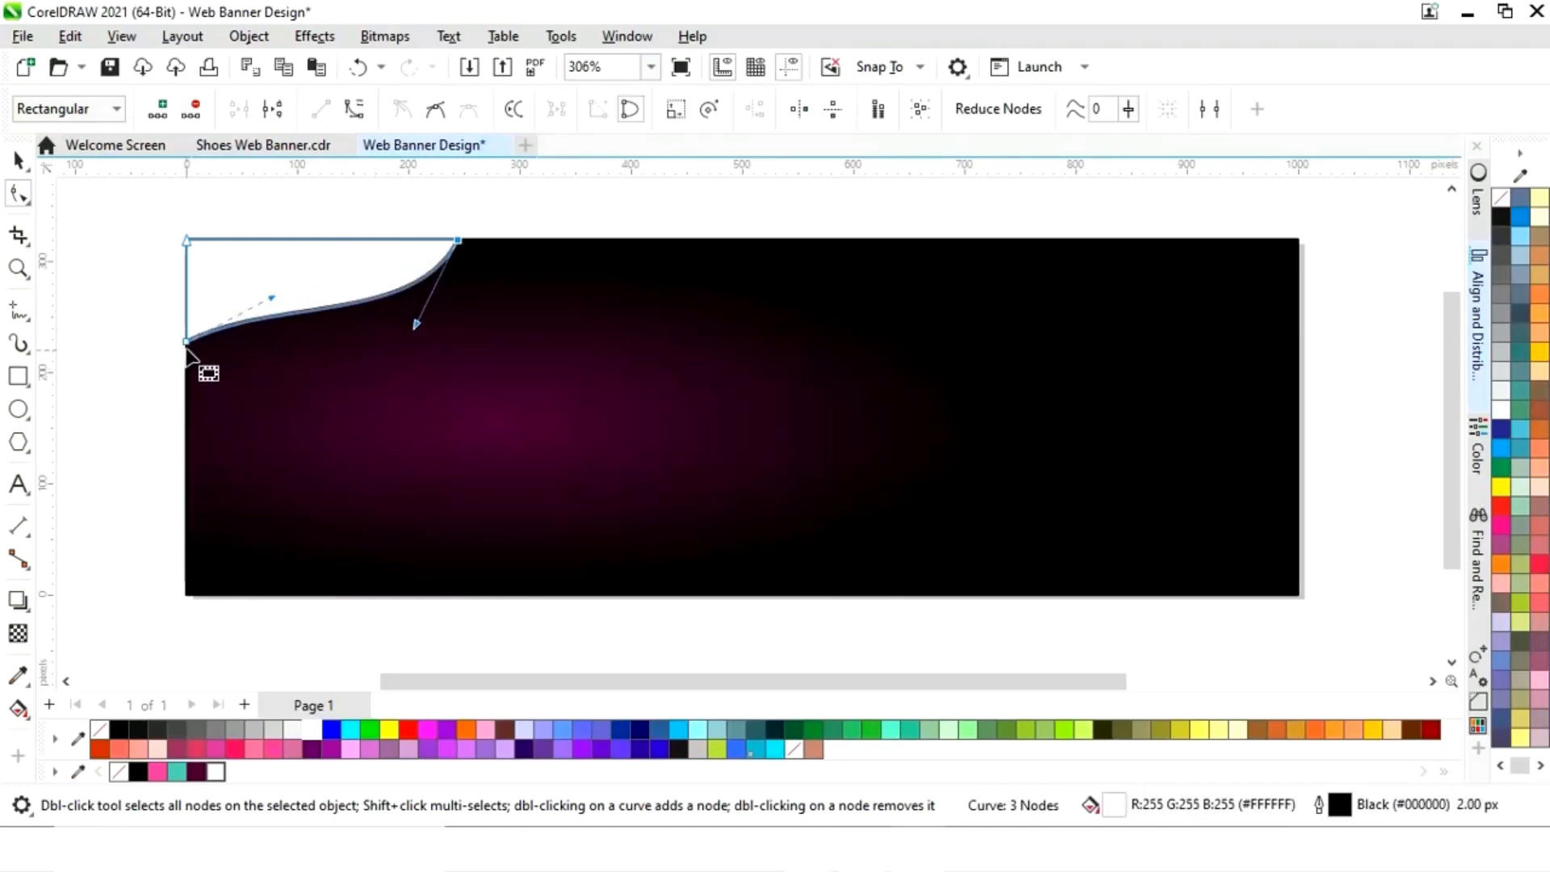
{"action": "left_click_drag", "start_coordinate": [187, 342], "coordinate": [187, 347]}
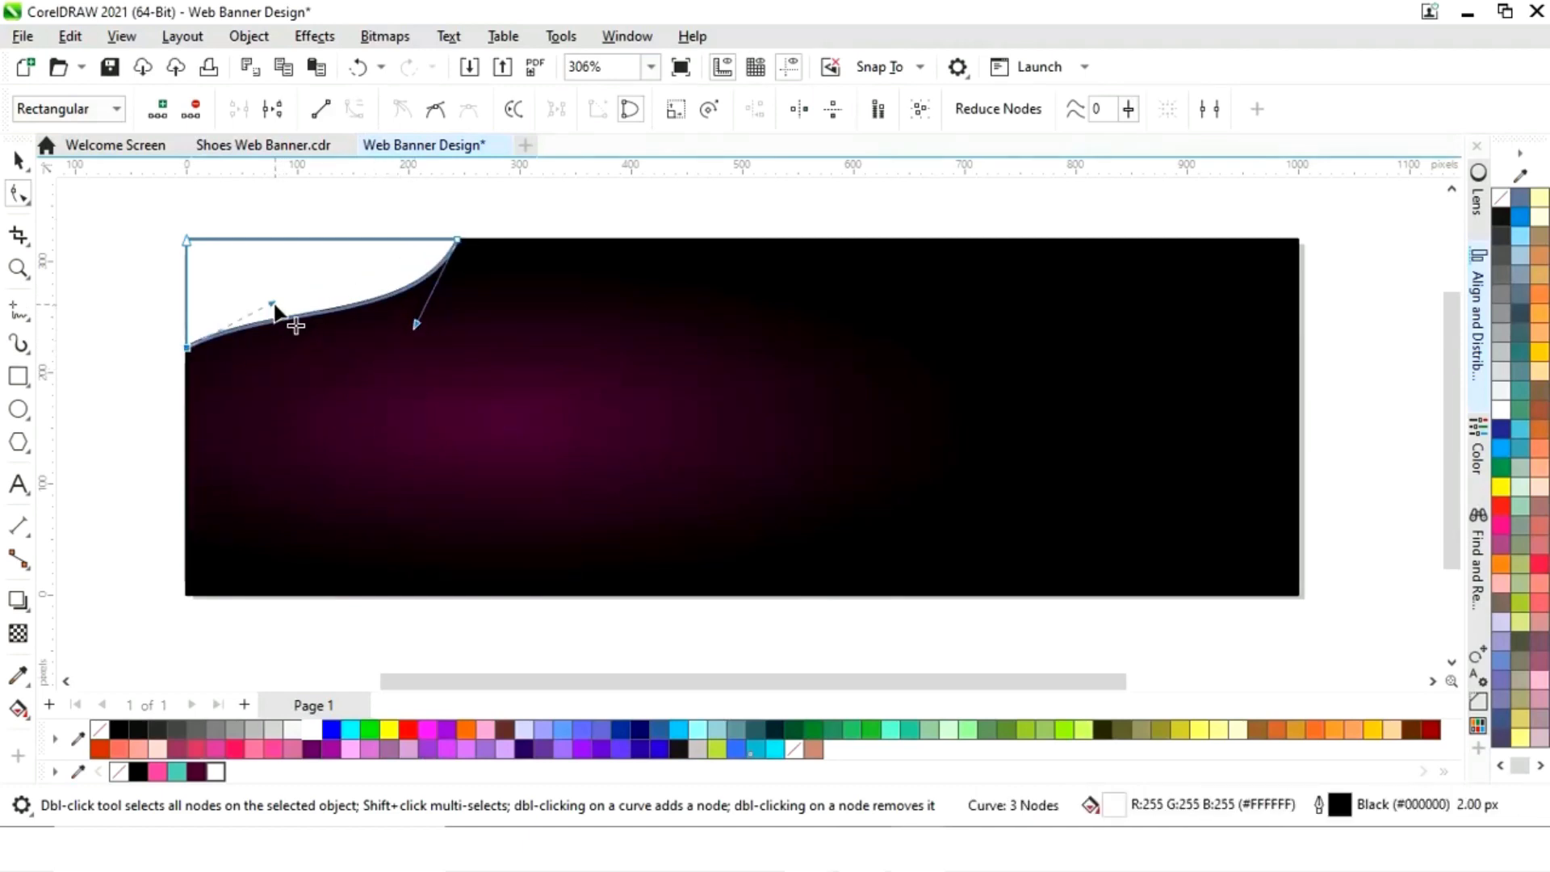
{"action": "left_click_drag", "start_coordinate": [416, 325], "coordinate": [424, 334]}
{"action": "left_click_drag", "start_coordinate": [276, 301], "coordinate": [271, 284]}
{"action": "left_click_drag", "start_coordinate": [457, 240], "coordinate": [432, 241]}
Remove the outlines from the corner swoosh and the banner rectangle
{"action": "left_click", "coordinate": [18, 163]}
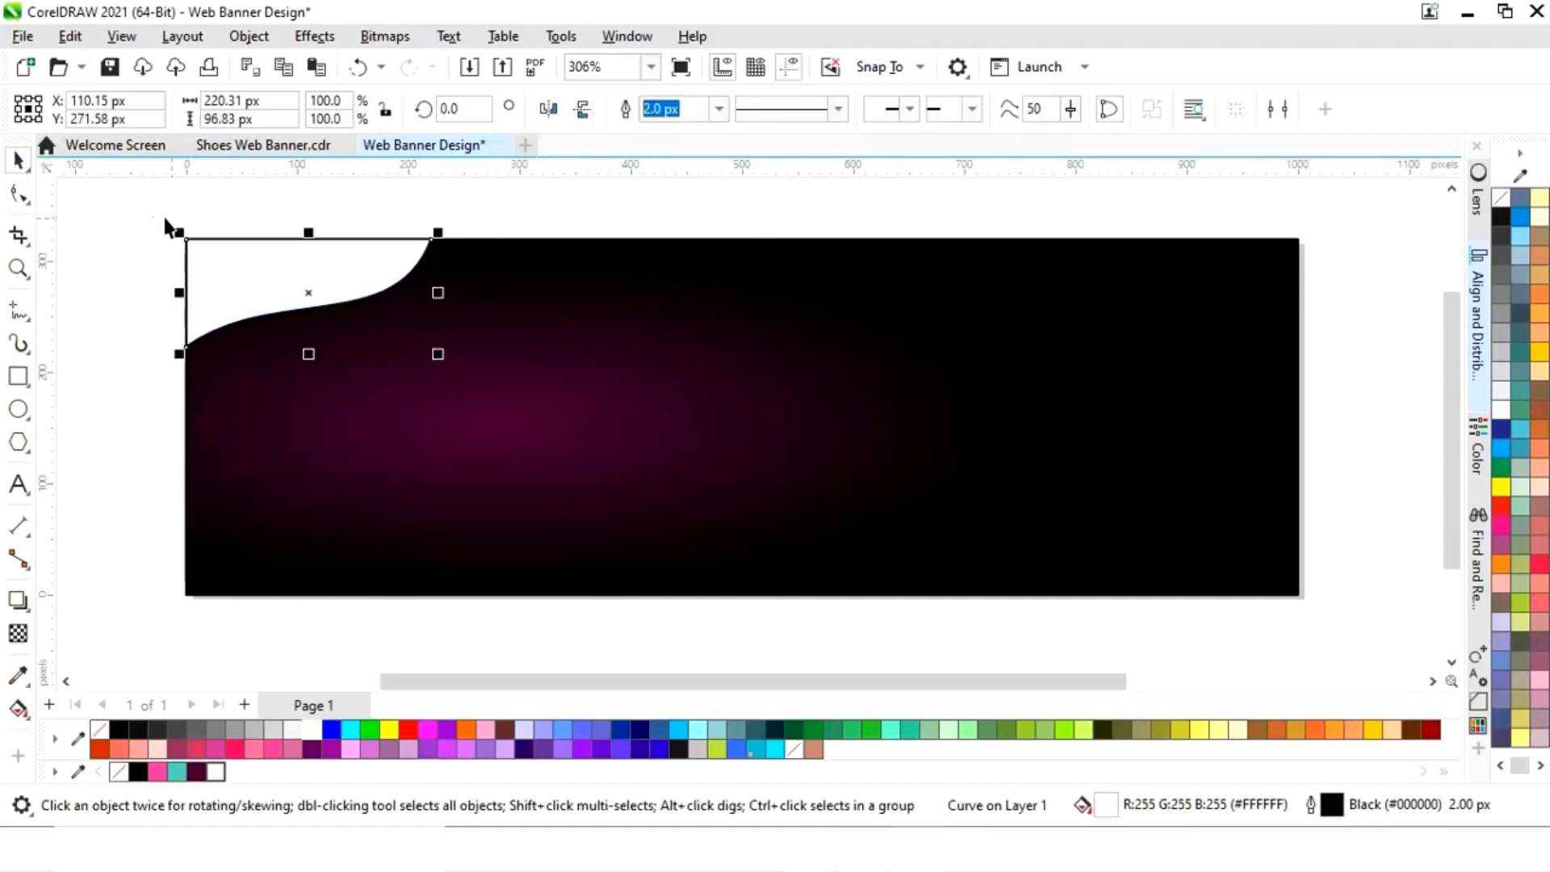
{"action": "right_click", "coordinate": [97, 732]}
{"action": "left_click", "coordinate": [73, 517]}
{"action": "left_click", "coordinate": [437, 498]}
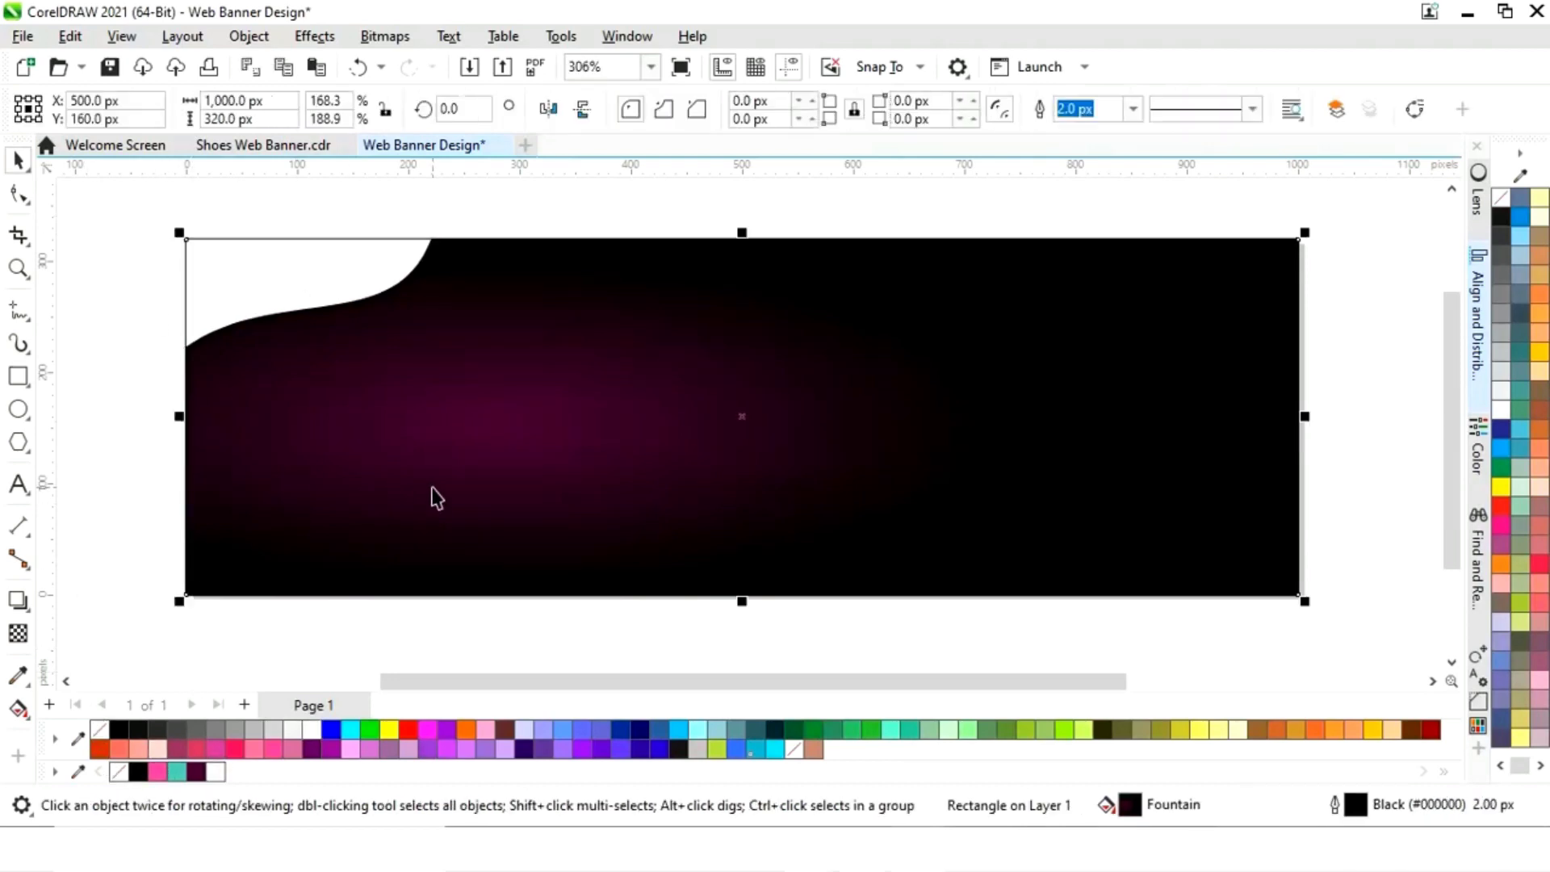
{"action": "right_click", "coordinate": [100, 729]}
{"action": "left_click", "coordinate": [66, 588]}
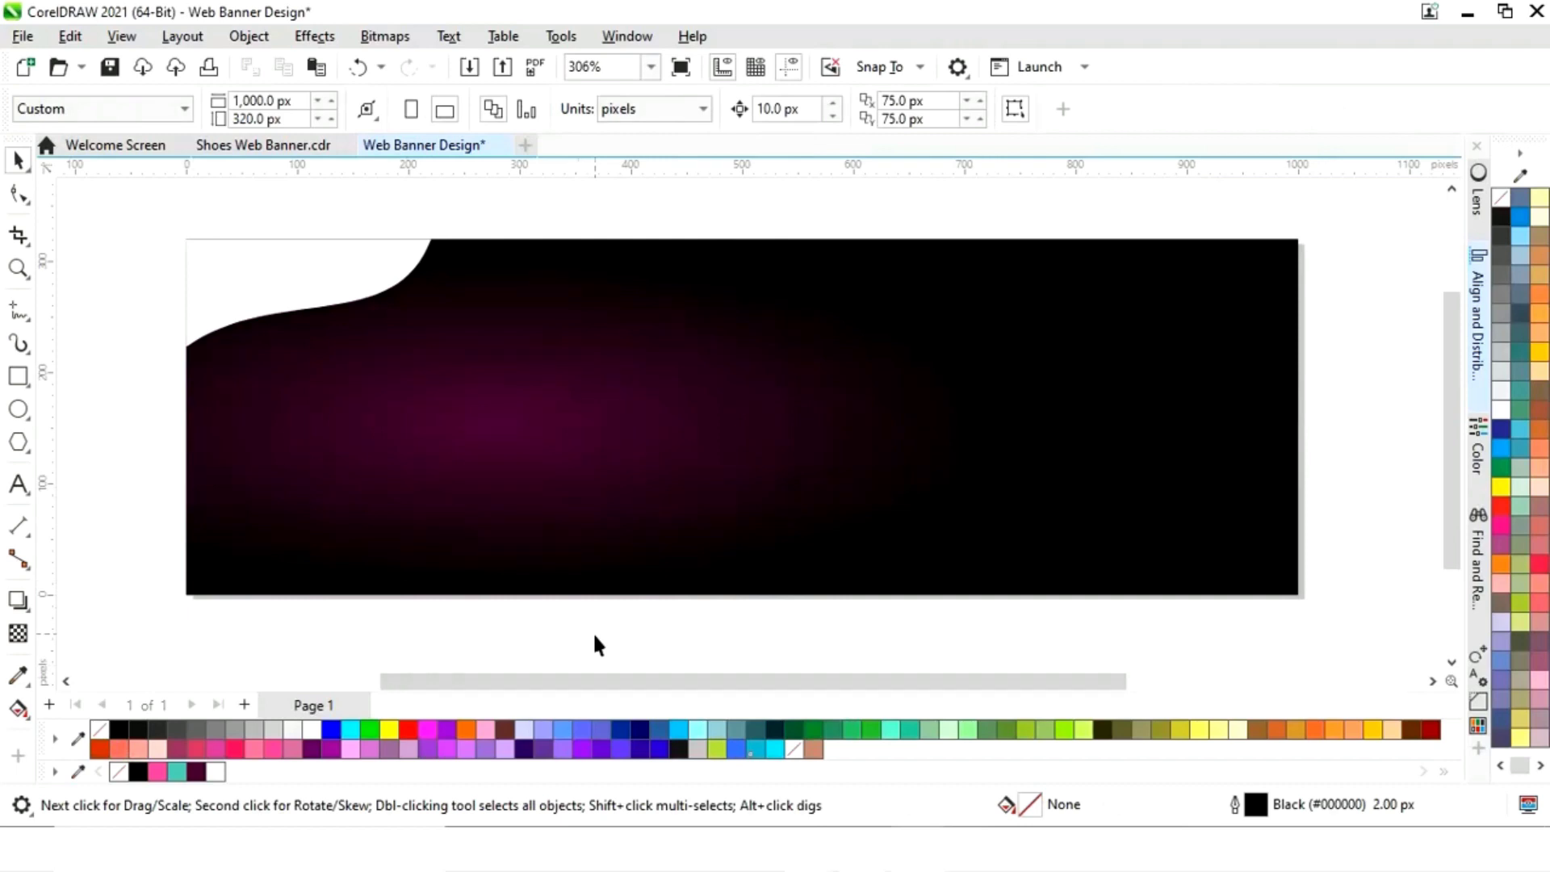
Fill the corner swoosh with a teal-to-dark-purple diagonal gradient, then scroll to the shoe artwork
{"action": "left_click", "coordinate": [392, 270]}
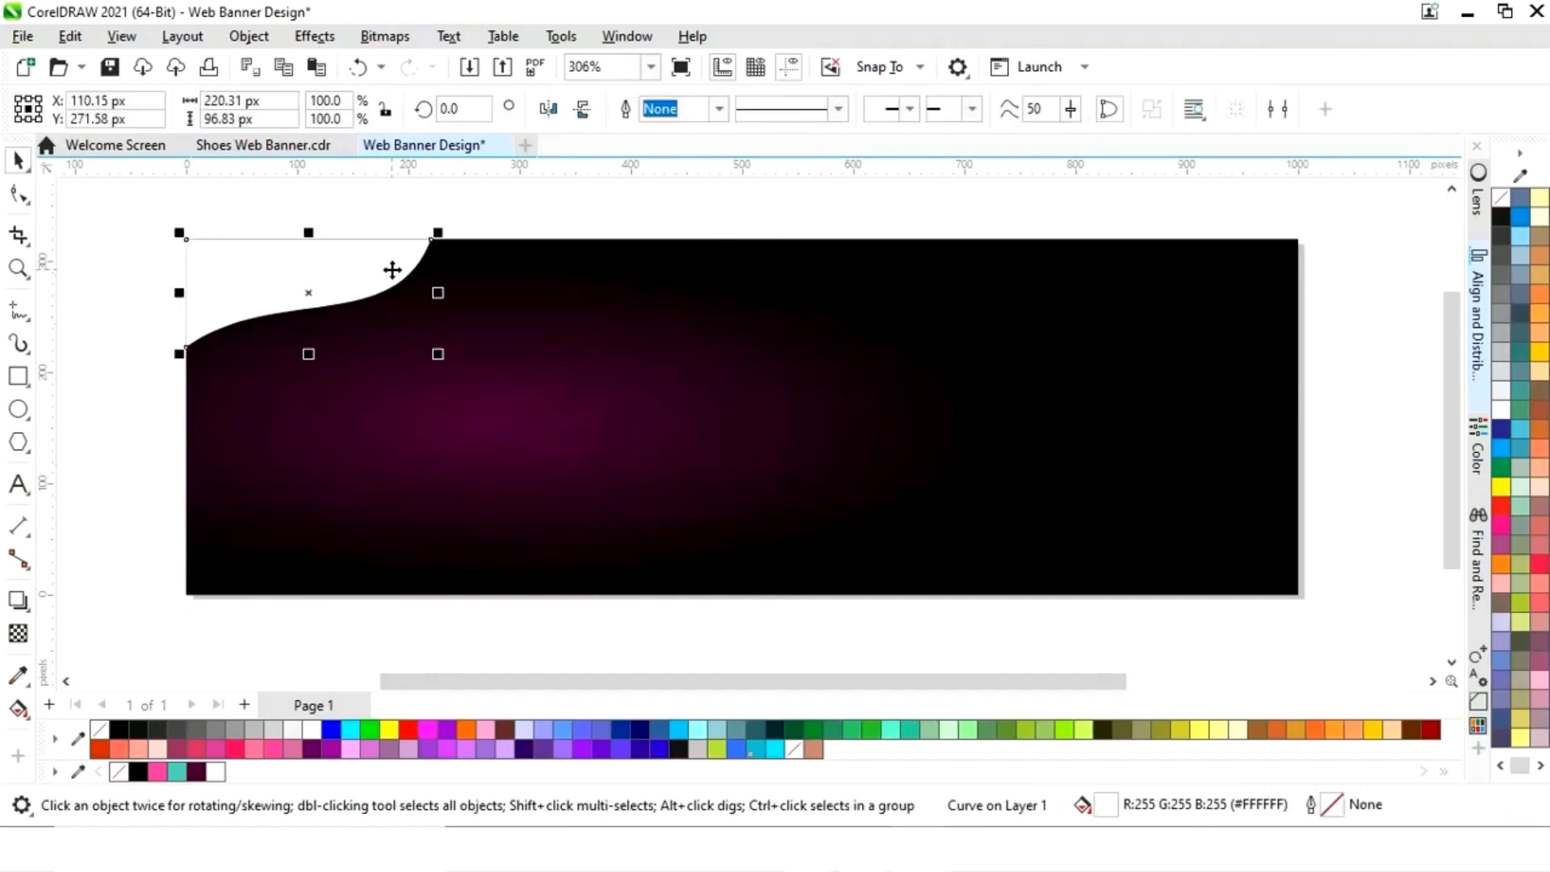
{"action": "left_click", "coordinate": [18, 709]}
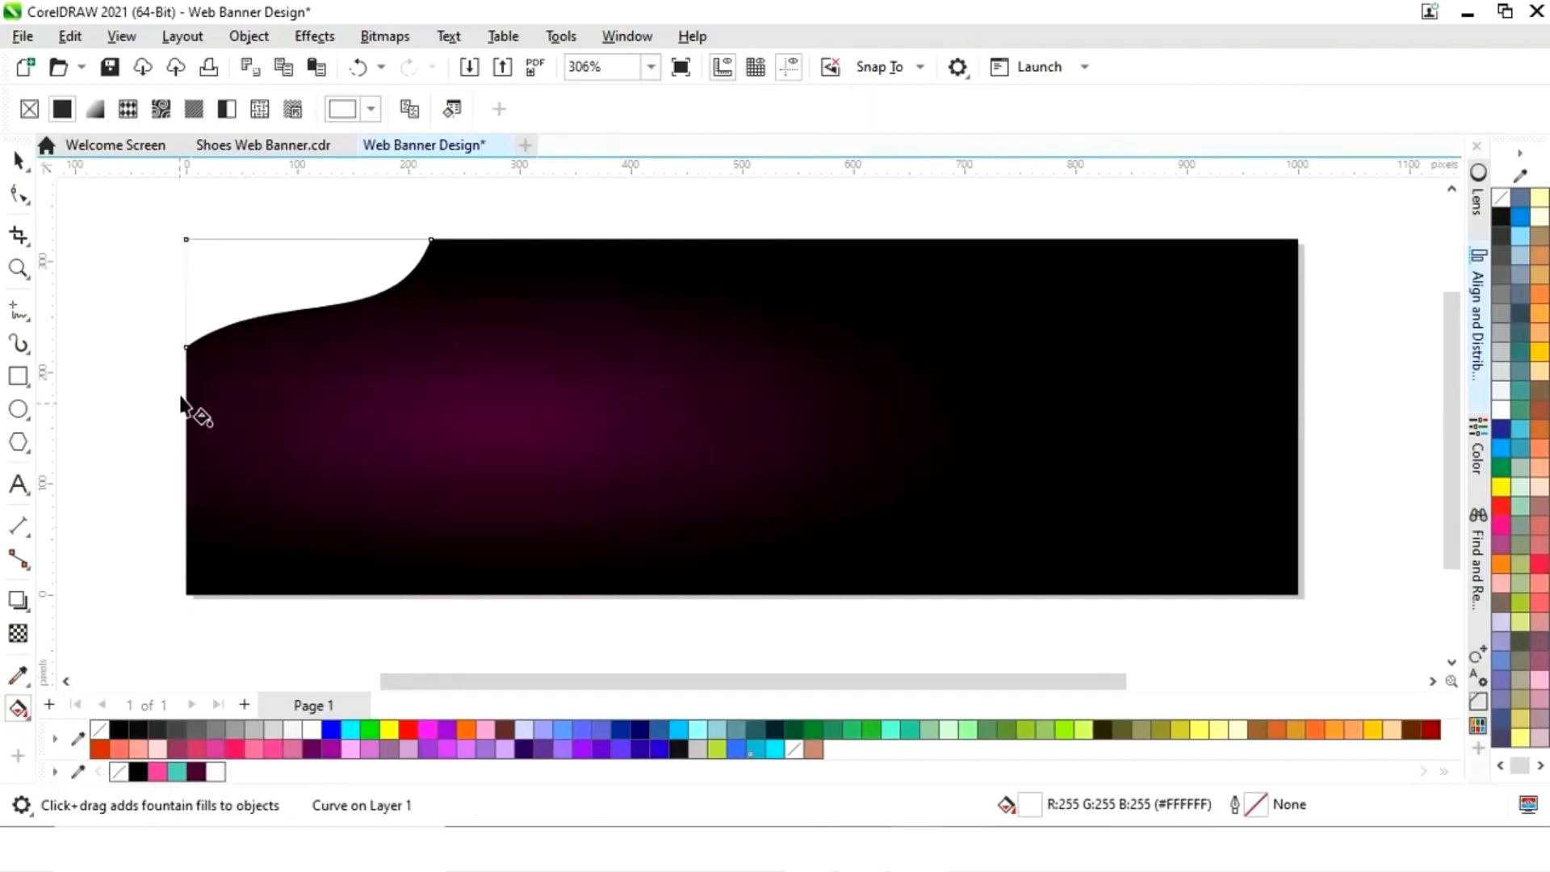
{"action": "left_click_drag", "start_coordinate": [188, 345], "coordinate": [431, 240]}
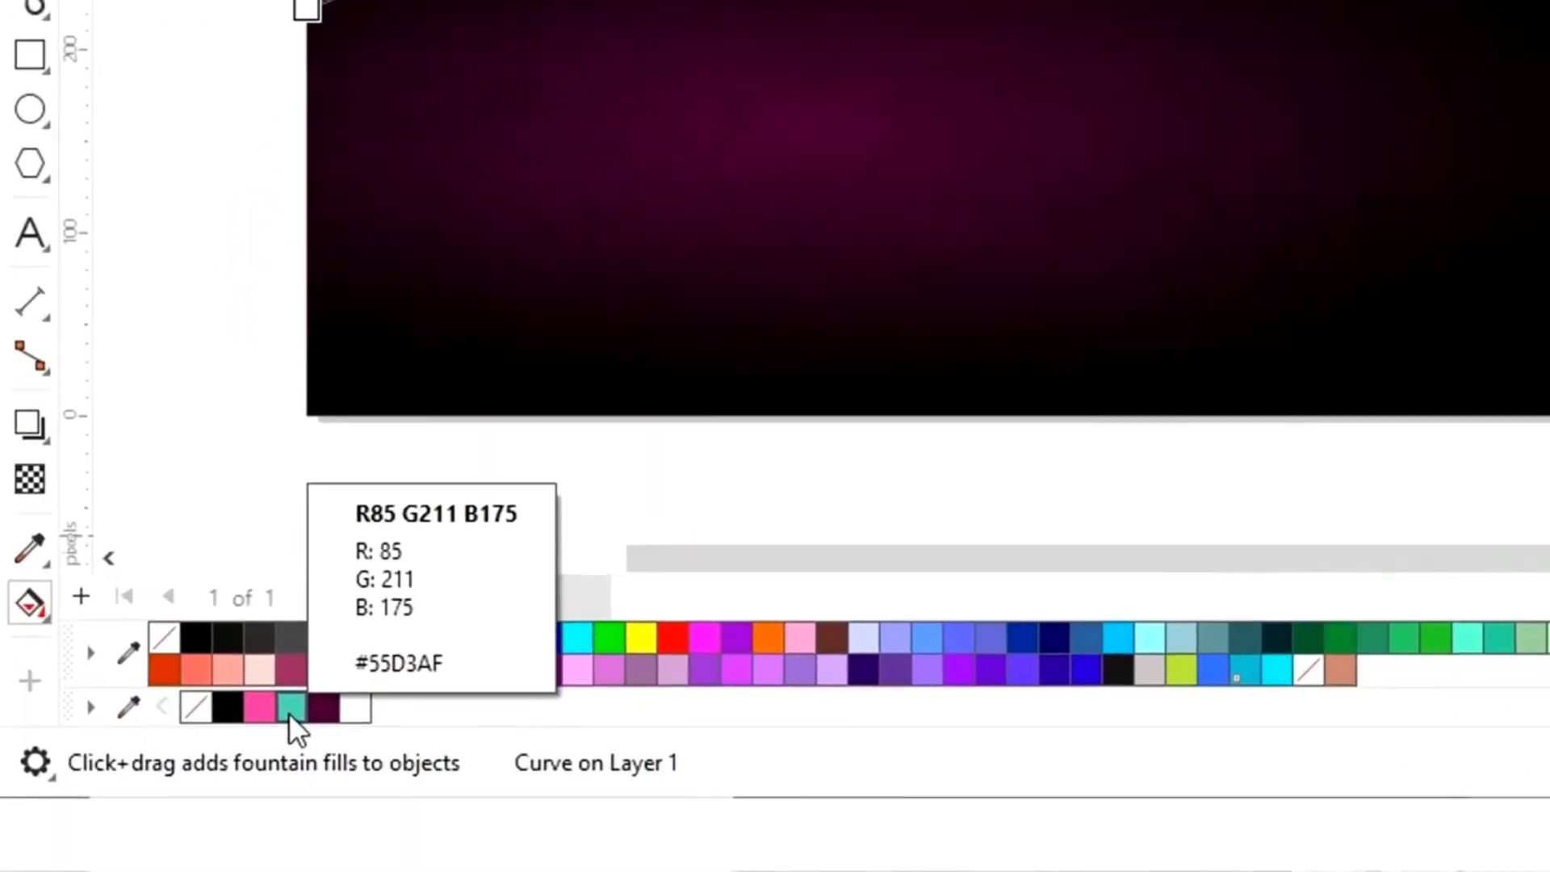
{"action": "left_click_drag", "start_coordinate": [177, 778], "coordinate": [185, 360]}
{"action": "left_click_drag", "start_coordinate": [243, 214], "coordinate": [240, 195]}
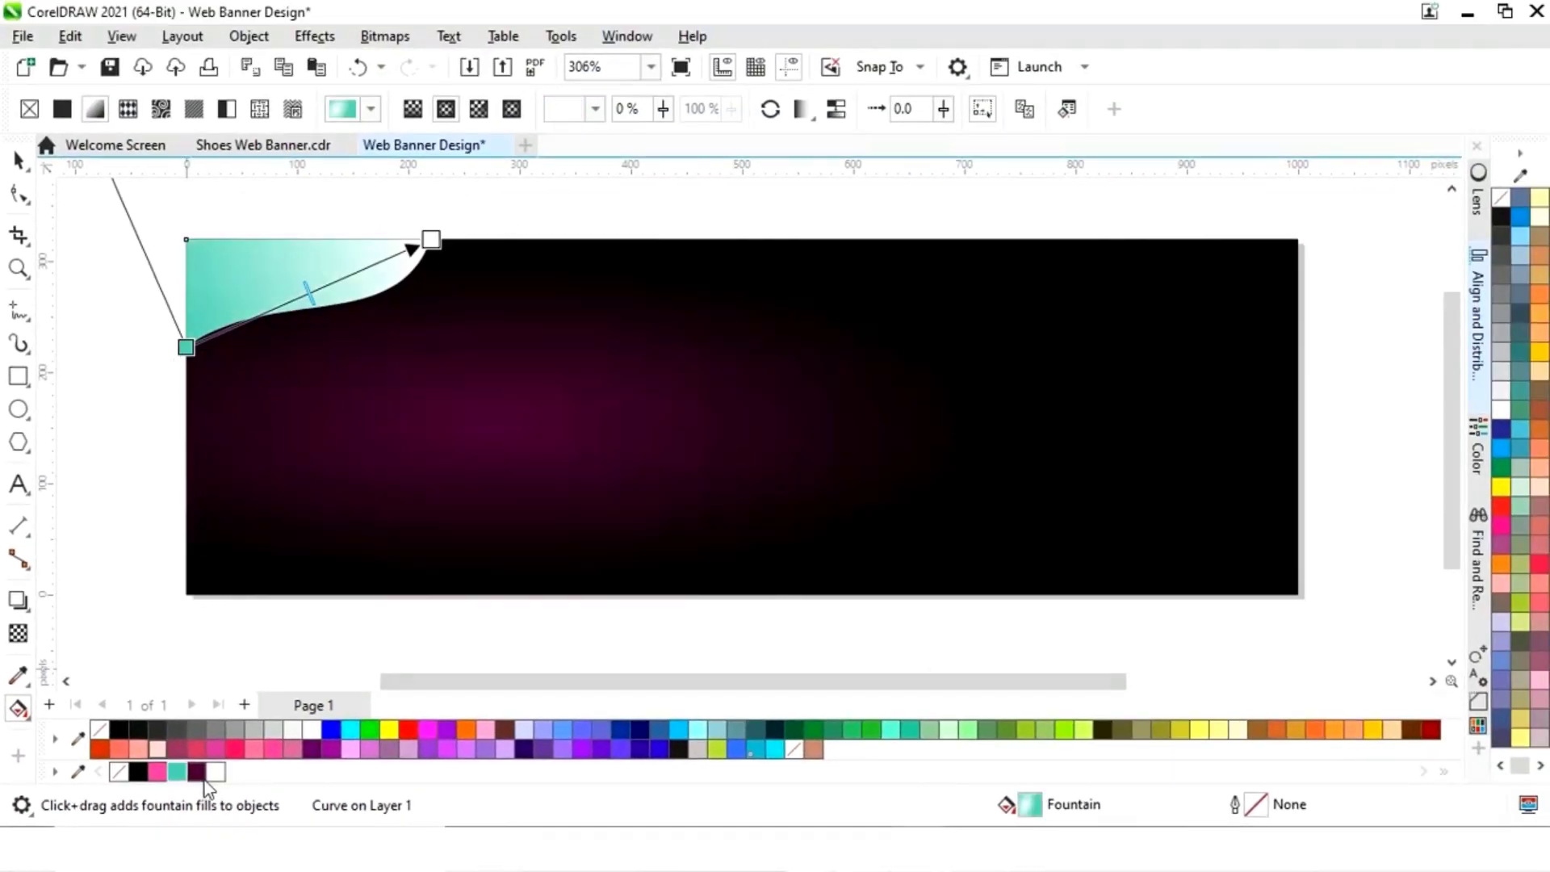
{"action": "left_click_drag", "start_coordinate": [433, 244], "coordinate": [434, 246]}
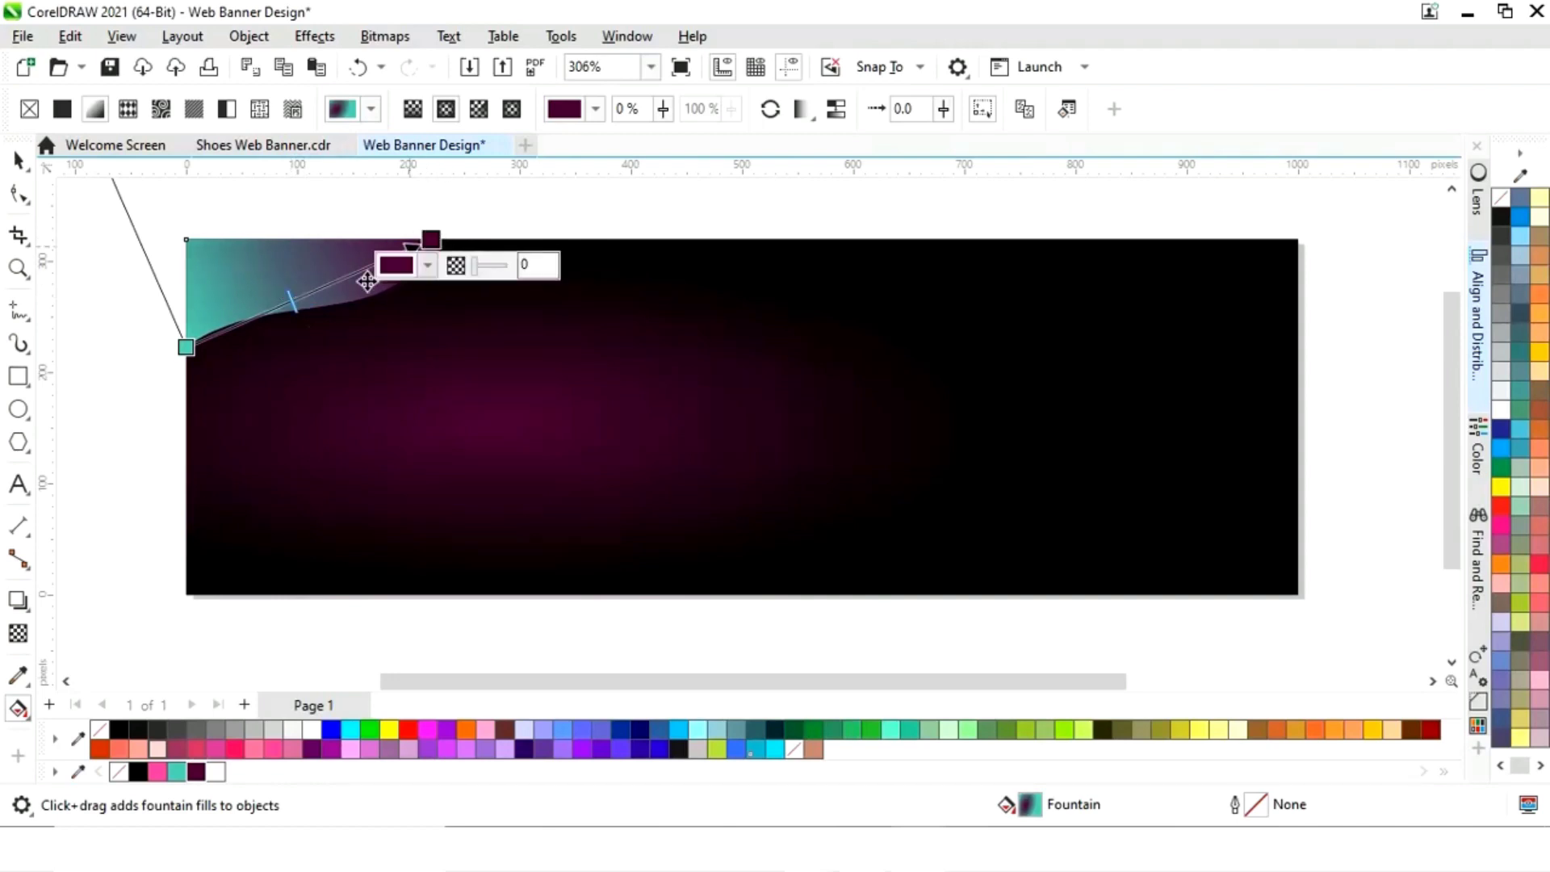
{"action": "left_click", "coordinate": [18, 159]}
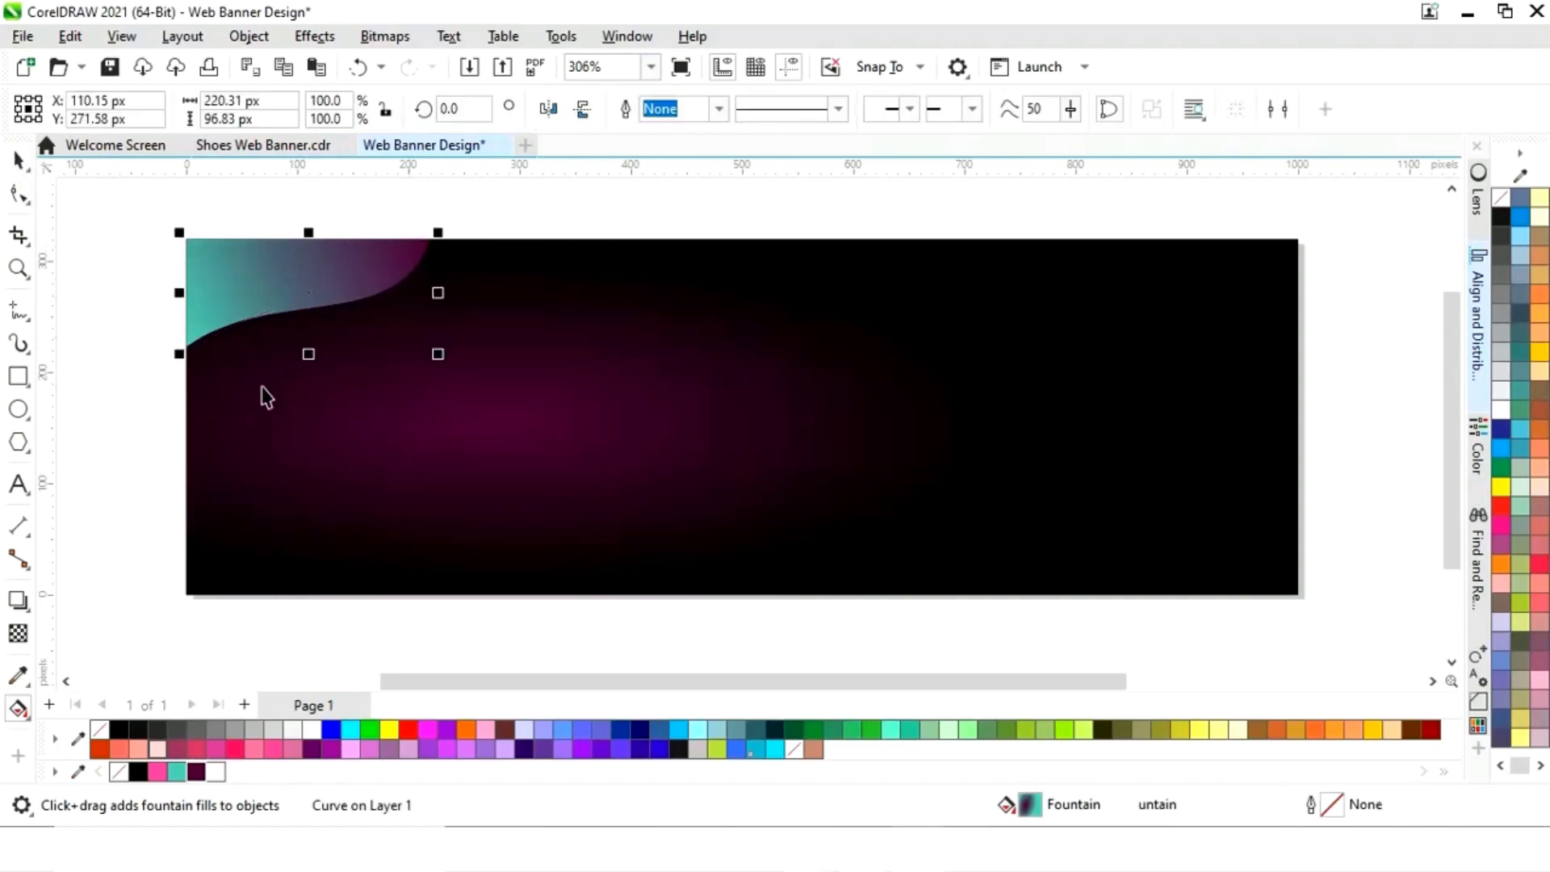
{"action": "left_click", "coordinate": [112, 470]}
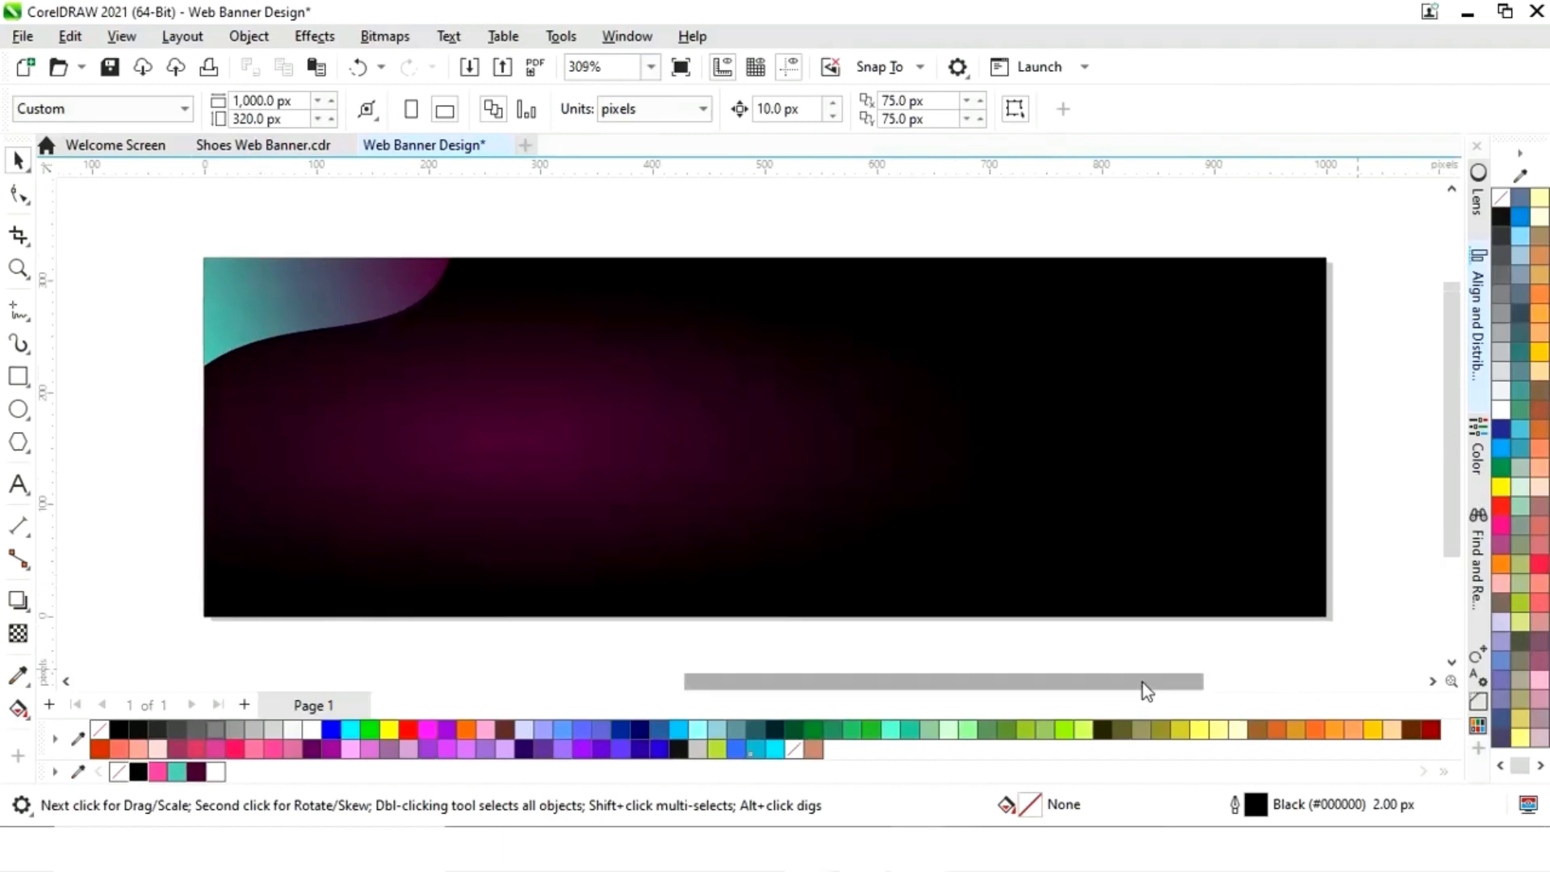
{"action": "left_click_drag", "start_coordinate": [1142, 681], "coordinate": [565, 723]}
{"action": "scroll", "coordinate": [371, 598], "scroll_direction": "down", "scroll_amount": 3}
Move the shoe photo and FOOTWEAR artwork beside the banner, then drag the photo onto its right end
{"action": "left_click_drag", "start_coordinate": [194, 626], "coordinate": [114, 633]}
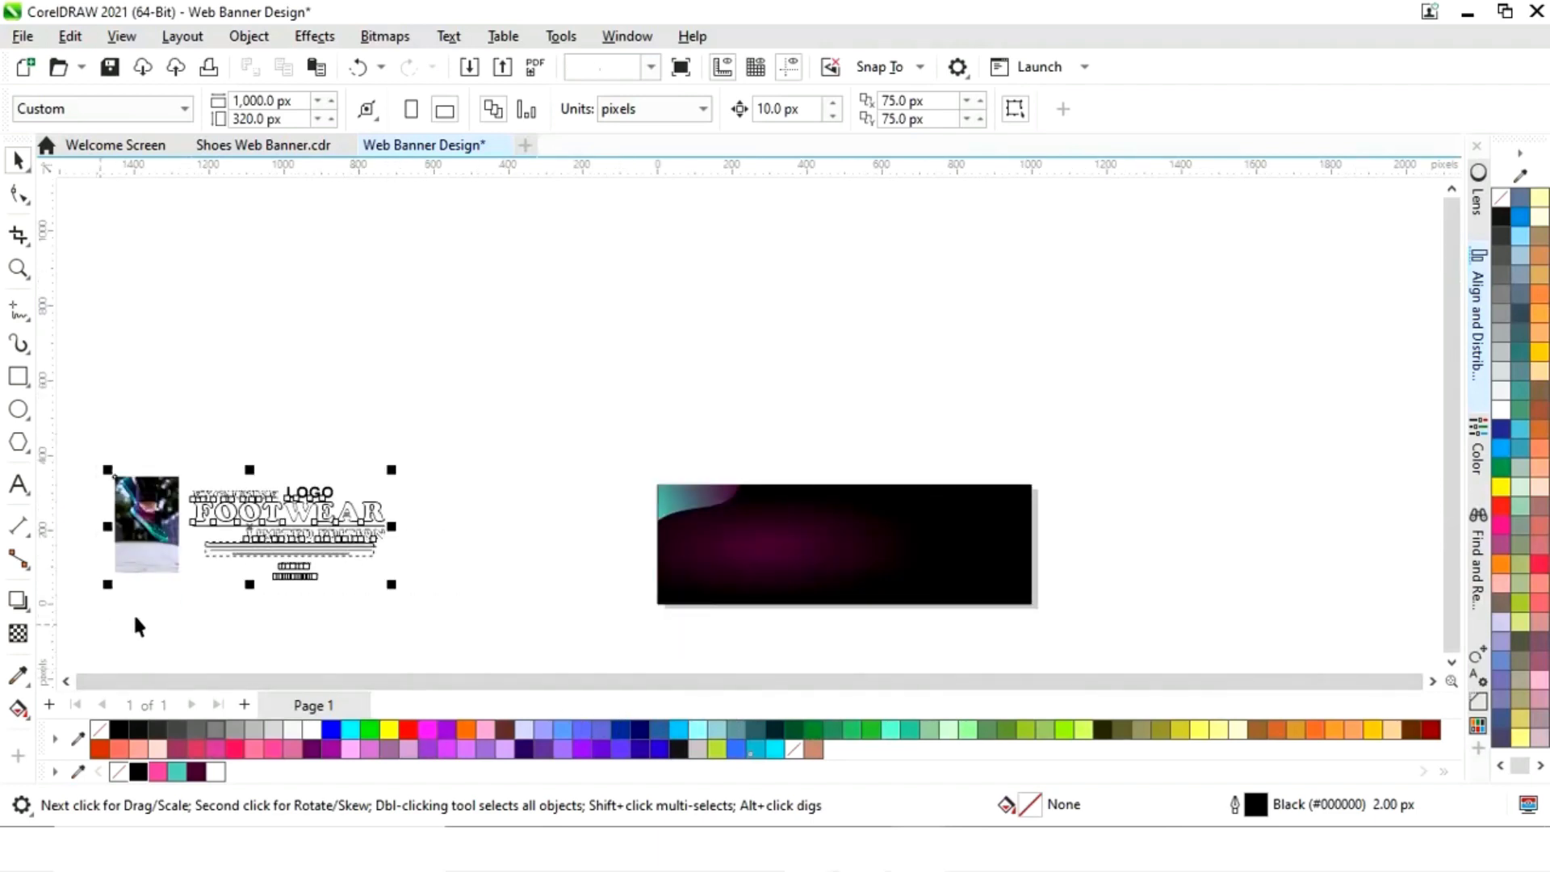
{"action": "left_click_drag", "start_coordinate": [312, 548], "coordinate": [570, 561]}
{"action": "scroll", "coordinate": [633, 595], "scroll_direction": "up", "scroll_amount": 2}
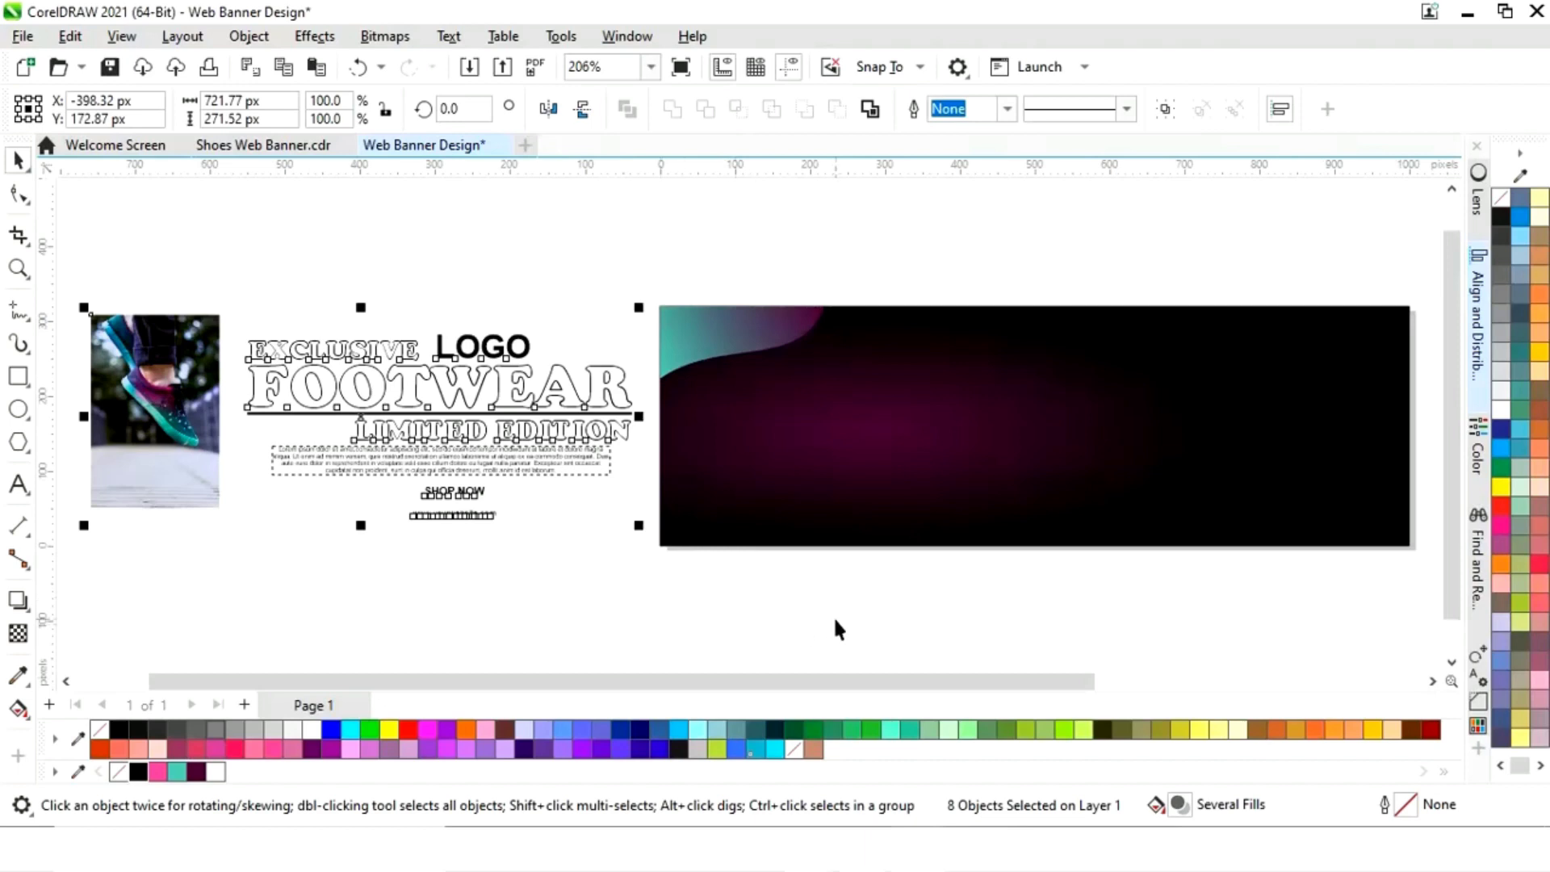
{"action": "left_click", "coordinate": [844, 654]}
{"action": "left_click_drag", "start_coordinate": [855, 681], "coordinate": [888, 690]}
{"action": "left_click_drag", "start_coordinate": [90, 443], "coordinate": [1245, 462]}
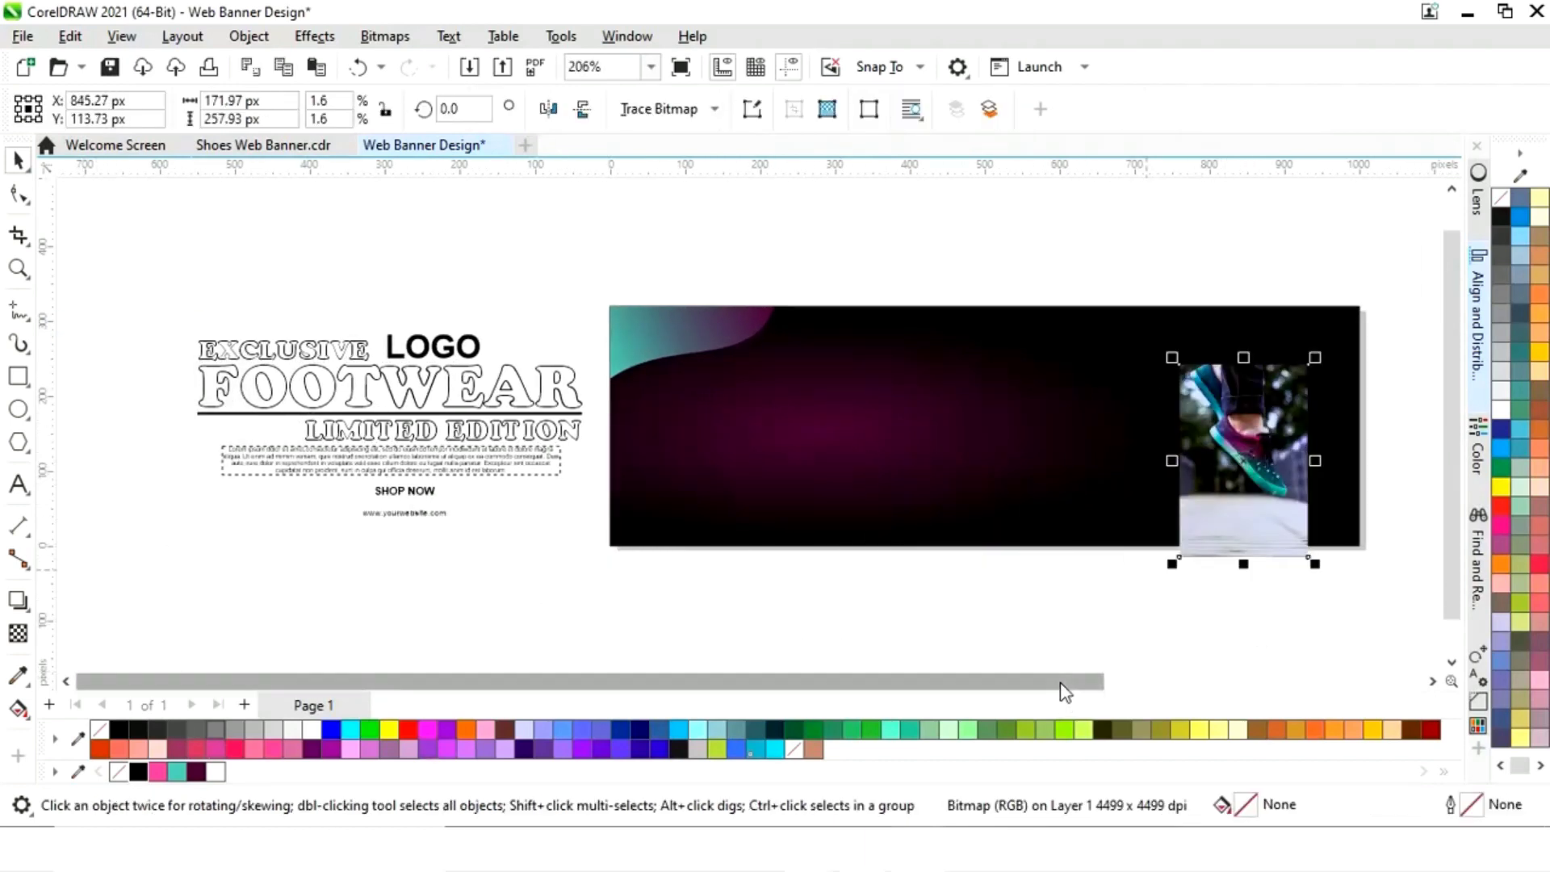
Mirror the shoe photo horizontally and enlarge it to about 334 × 500 px over the banner's right end
{"action": "left_click_drag", "start_coordinate": [1066, 683], "coordinate": [1142, 683]}
{"action": "key", "text": "z"}
{"action": "left_click_drag", "start_coordinate": [907, 235], "coordinate": [1343, 616]}
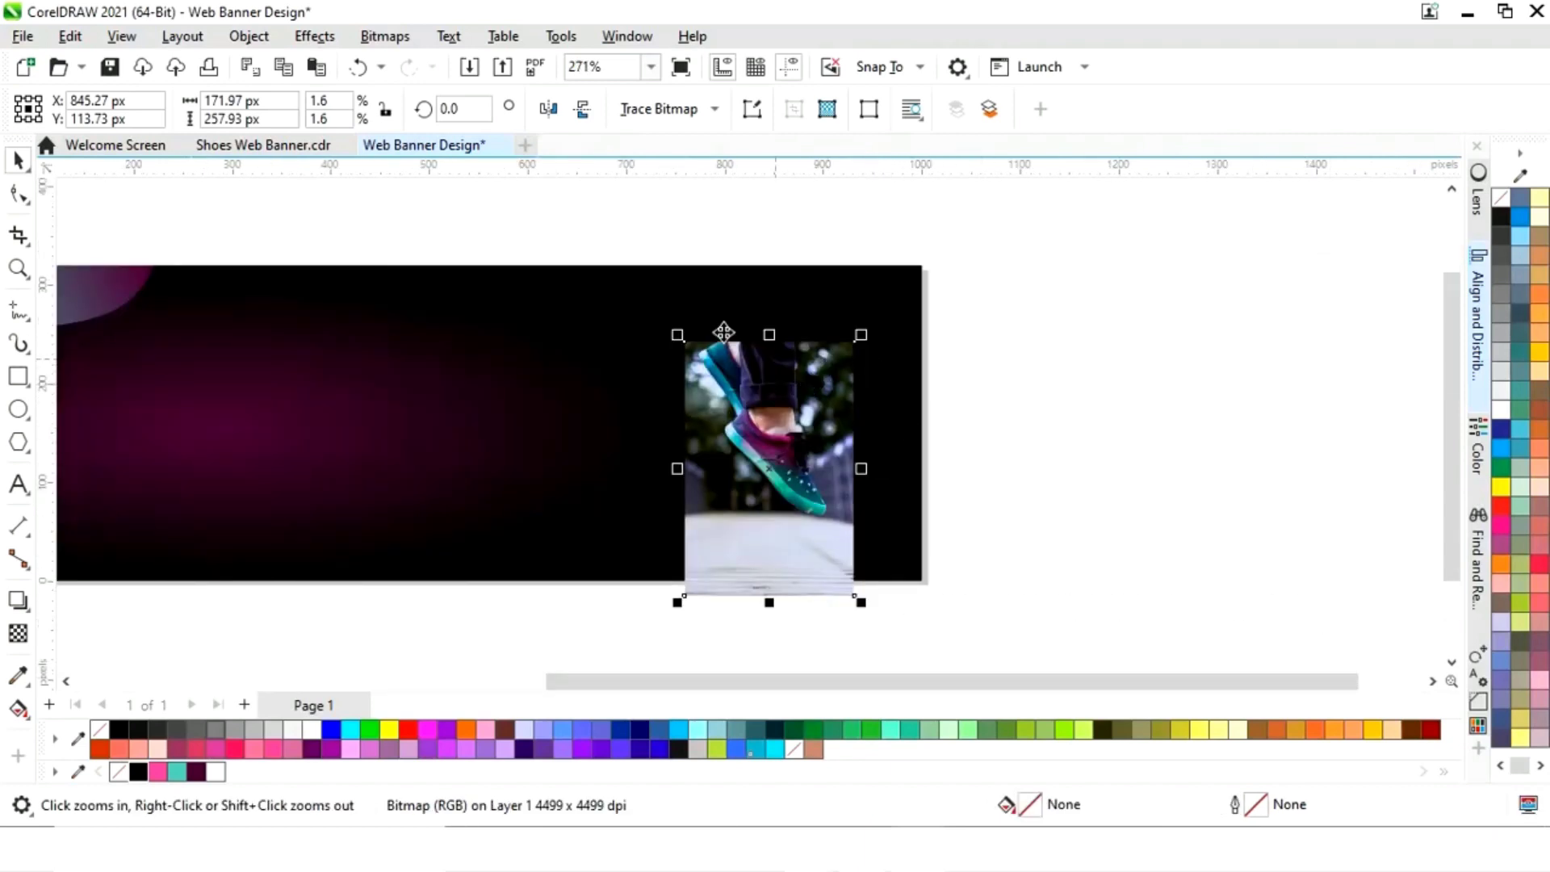
{"action": "left_click", "coordinate": [548, 111]}
{"action": "left_click_drag", "start_coordinate": [860, 337], "coordinate": [1014, 228]}
{"action": "left_click_drag", "start_coordinate": [844, 419], "coordinate": [824, 480]}
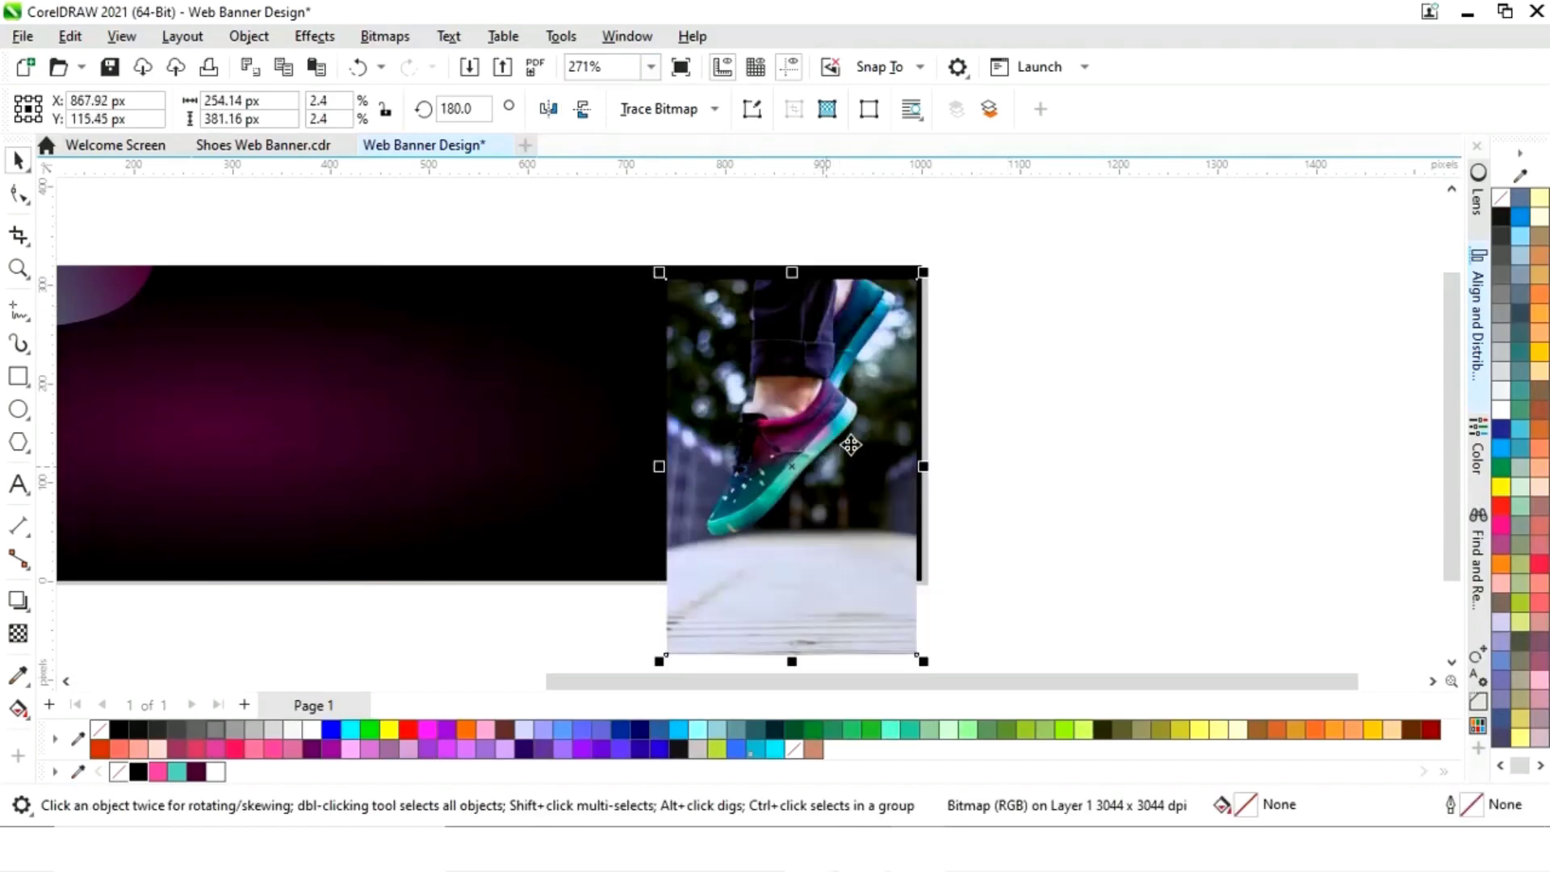
{"action": "left_click_drag", "start_coordinate": [928, 284], "coordinate": [994, 289]}
{"action": "left_click_drag", "start_coordinate": [869, 498], "coordinate": [849, 559]}
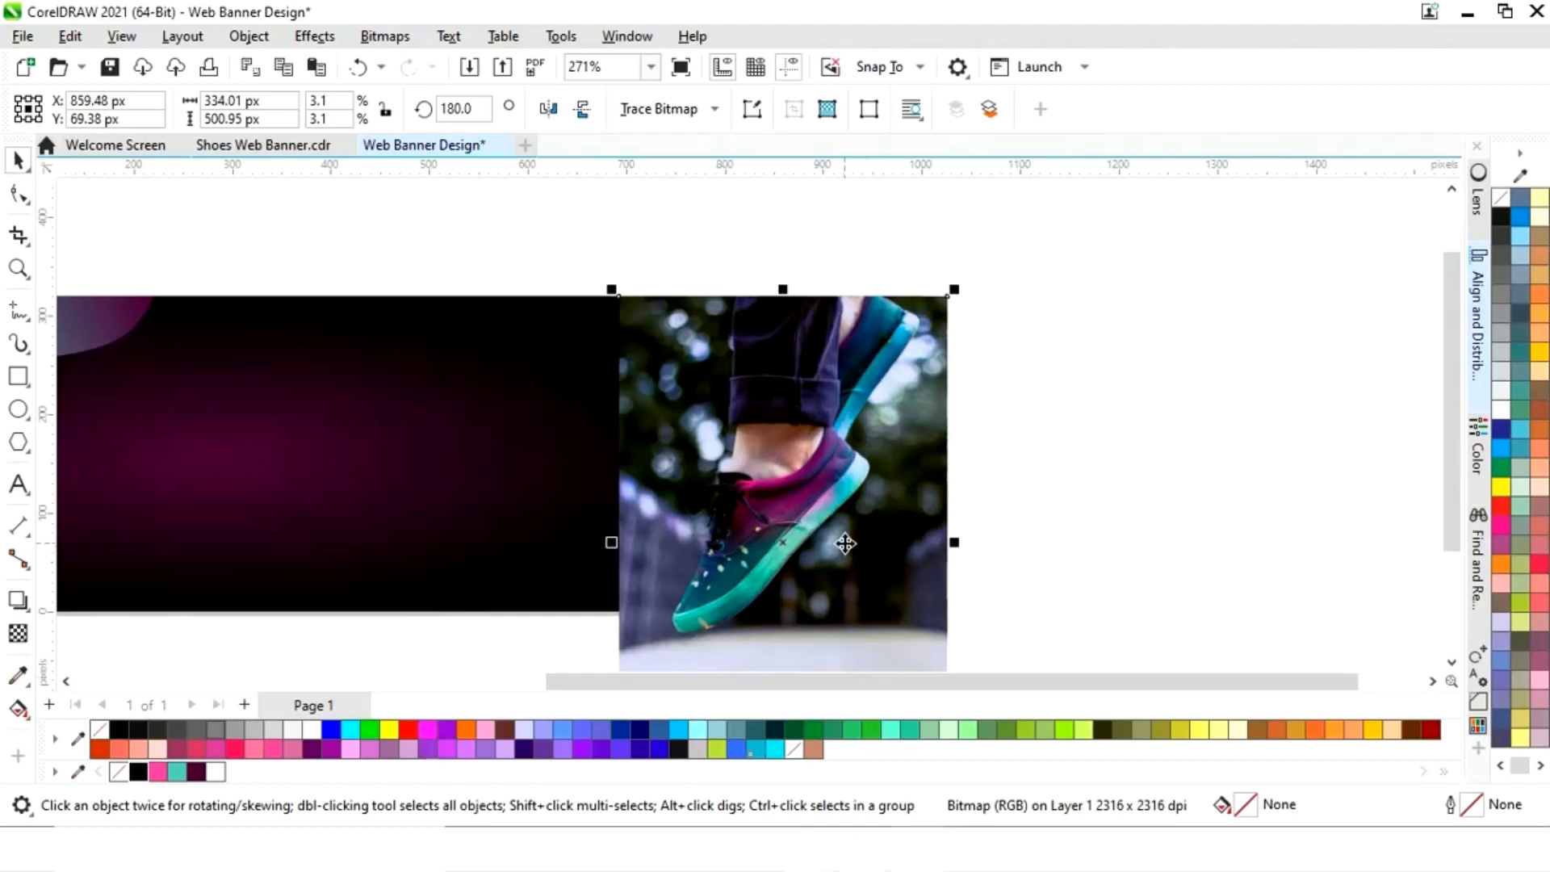
Apply a black elliptical Vignette with offset 100 and fade 75 to the shoe photo
{"action": "left_click", "coordinate": [316, 40]}
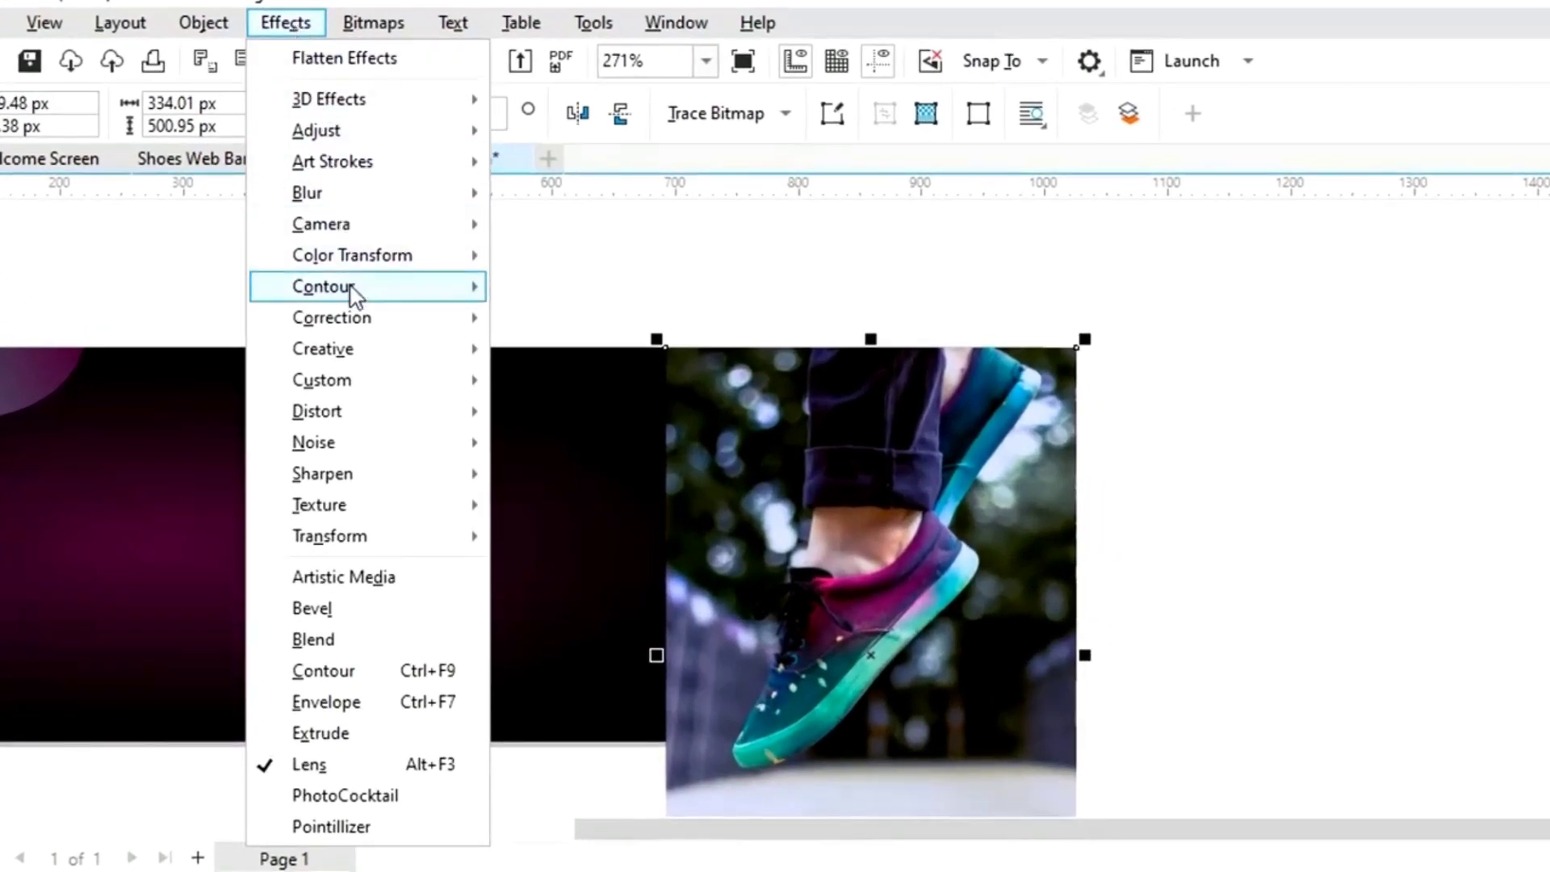
{"action": "mouse_move", "coordinate": [354, 319]}
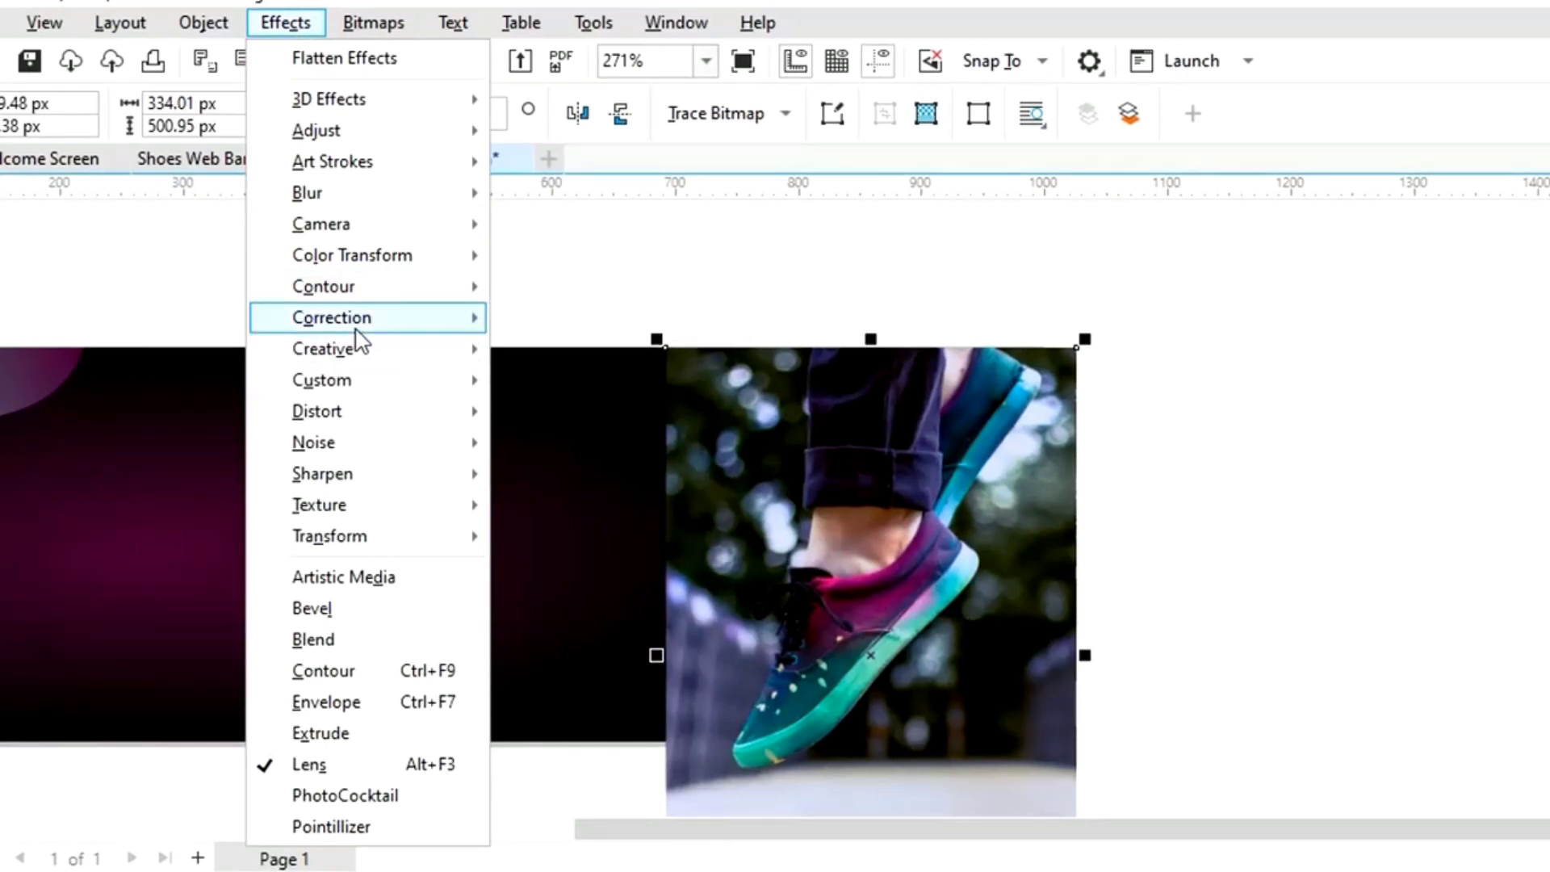
{"action": "mouse_move", "coordinate": [359, 351]}
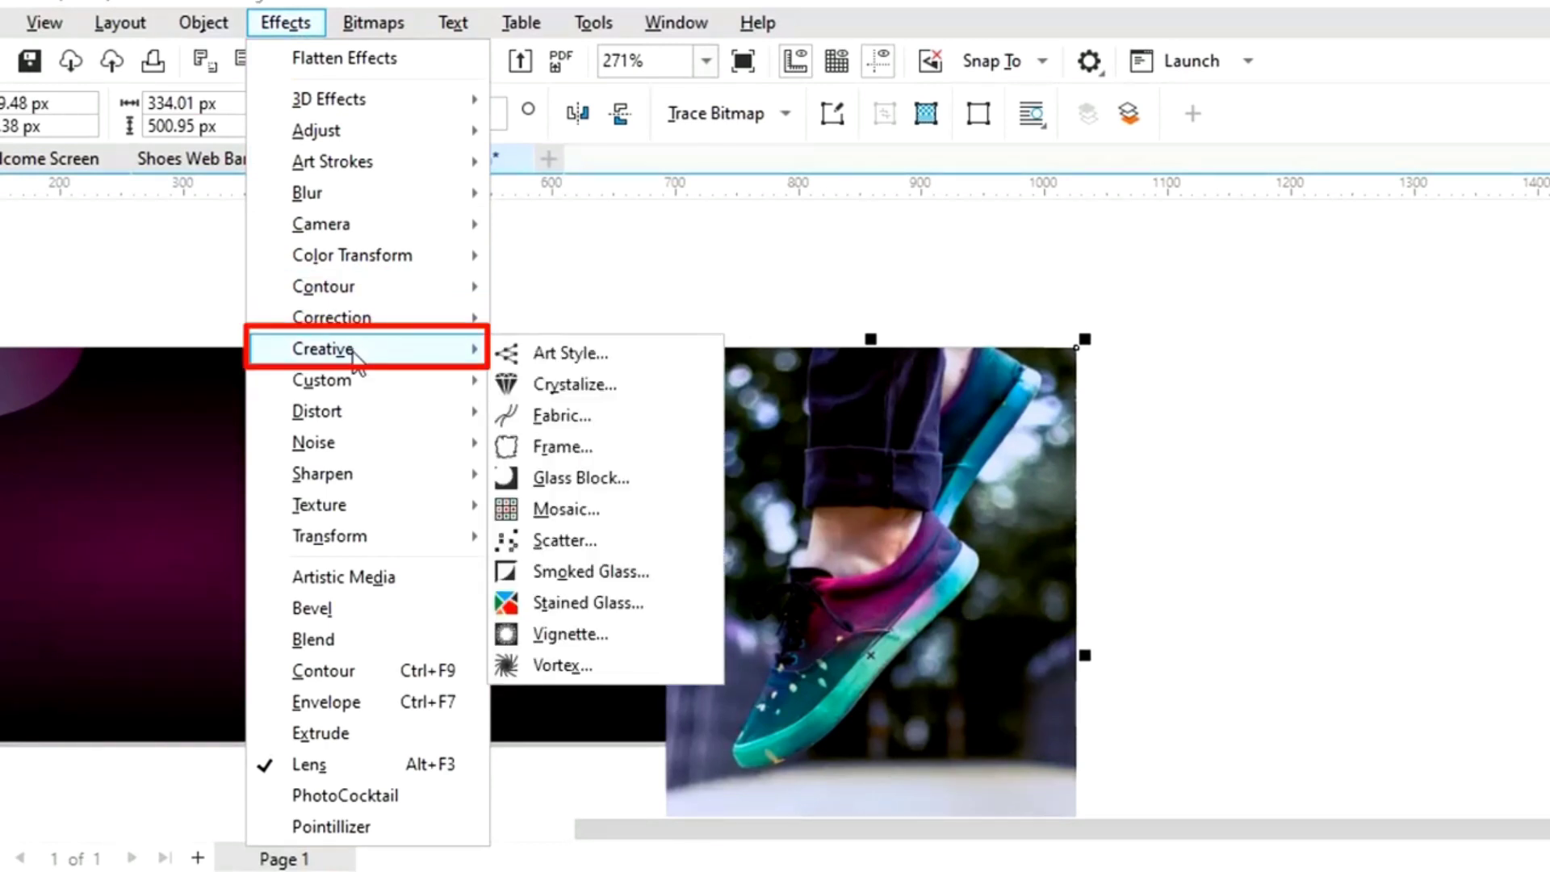
{"action": "left_click", "coordinate": [601, 636]}
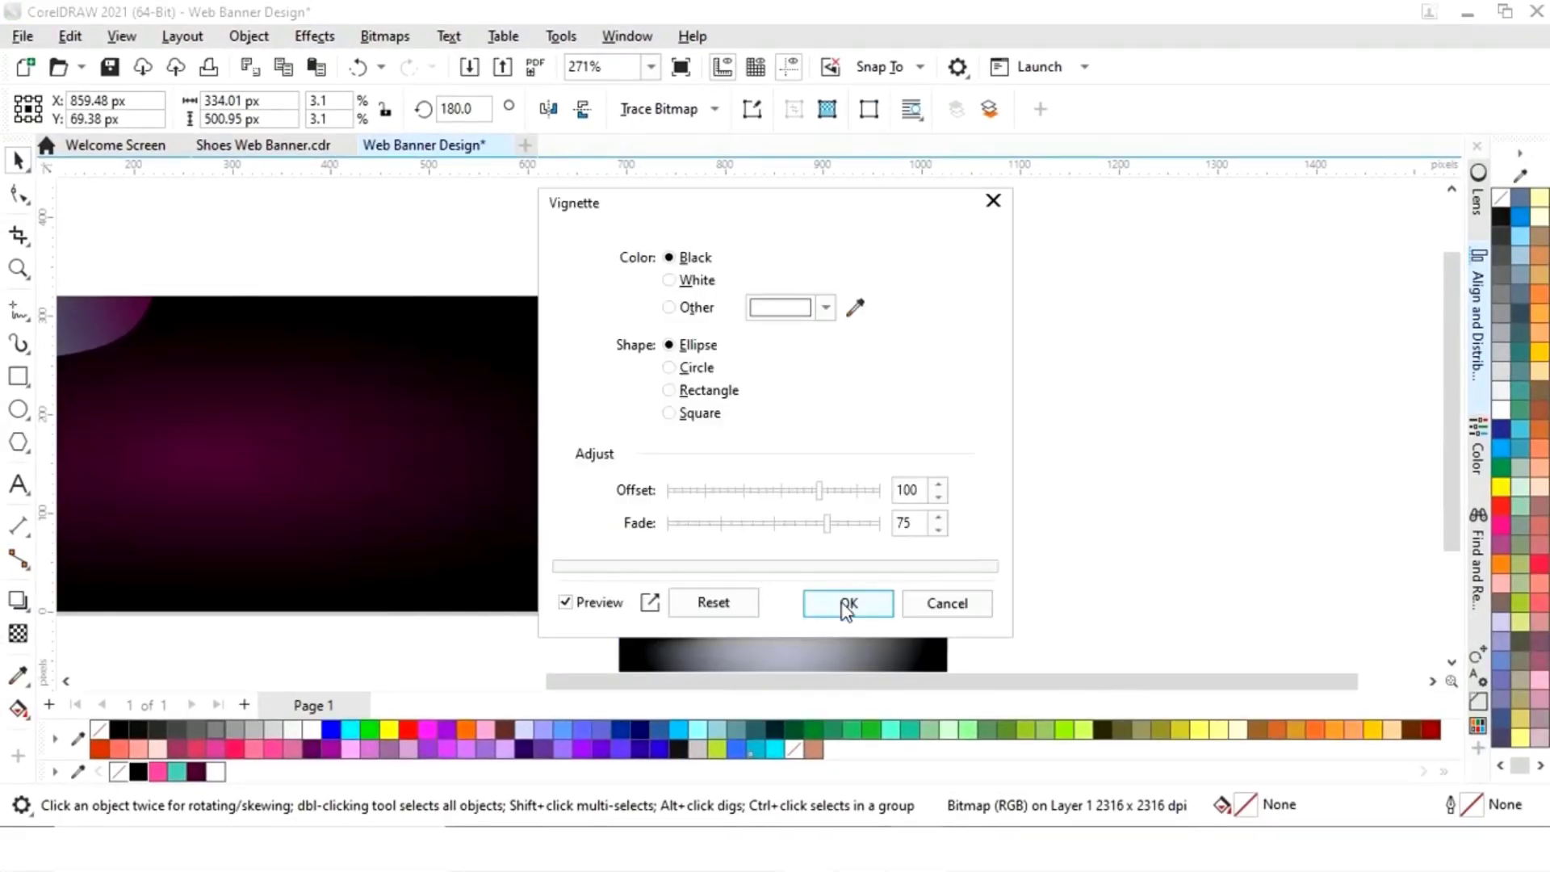
{"action": "left_click_drag", "start_coordinate": [783, 209], "coordinate": [1231, 190]}
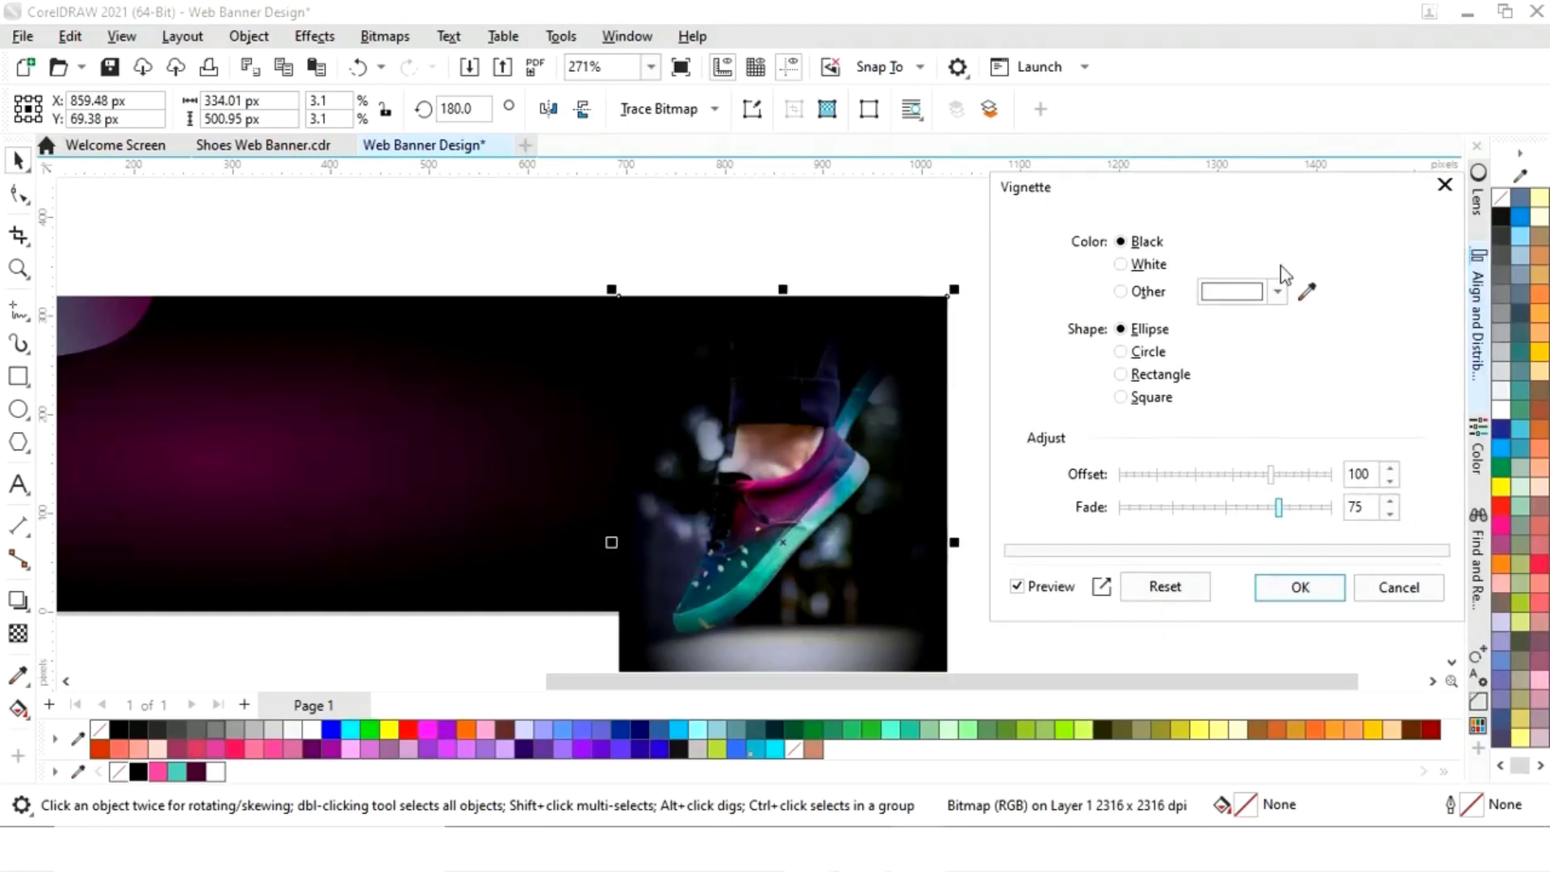
{"action": "left_click", "coordinate": [1299, 587]}
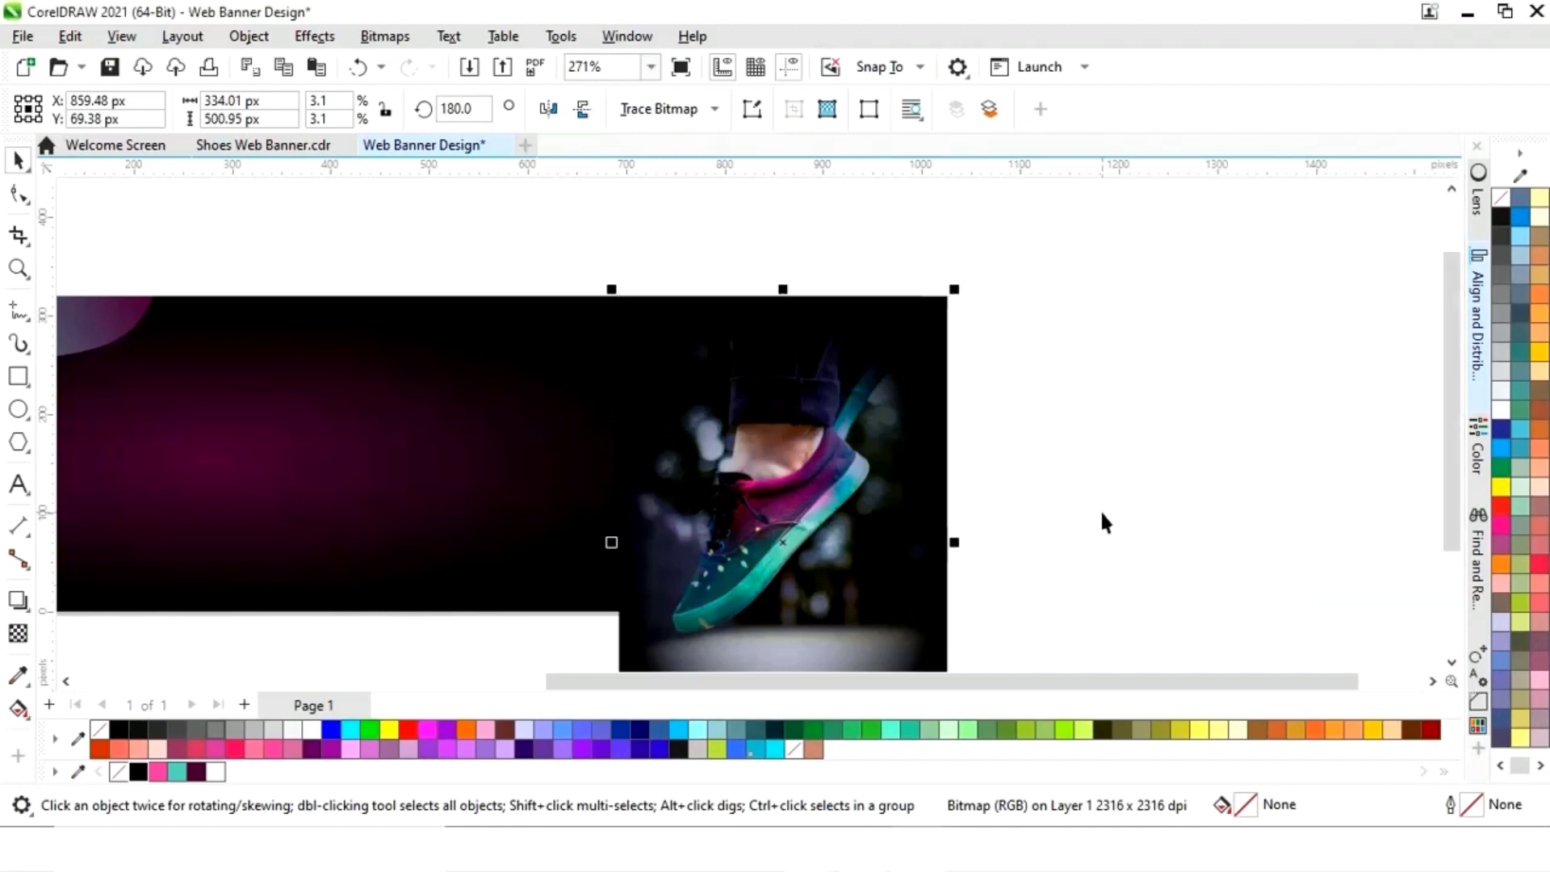
Shrink the shoe photo to 298 × 447 px, raise it, and start PowerClip Inside
{"action": "scroll", "coordinate": [1443, 400], "scroll_direction": "down", "scroll_amount": 1}
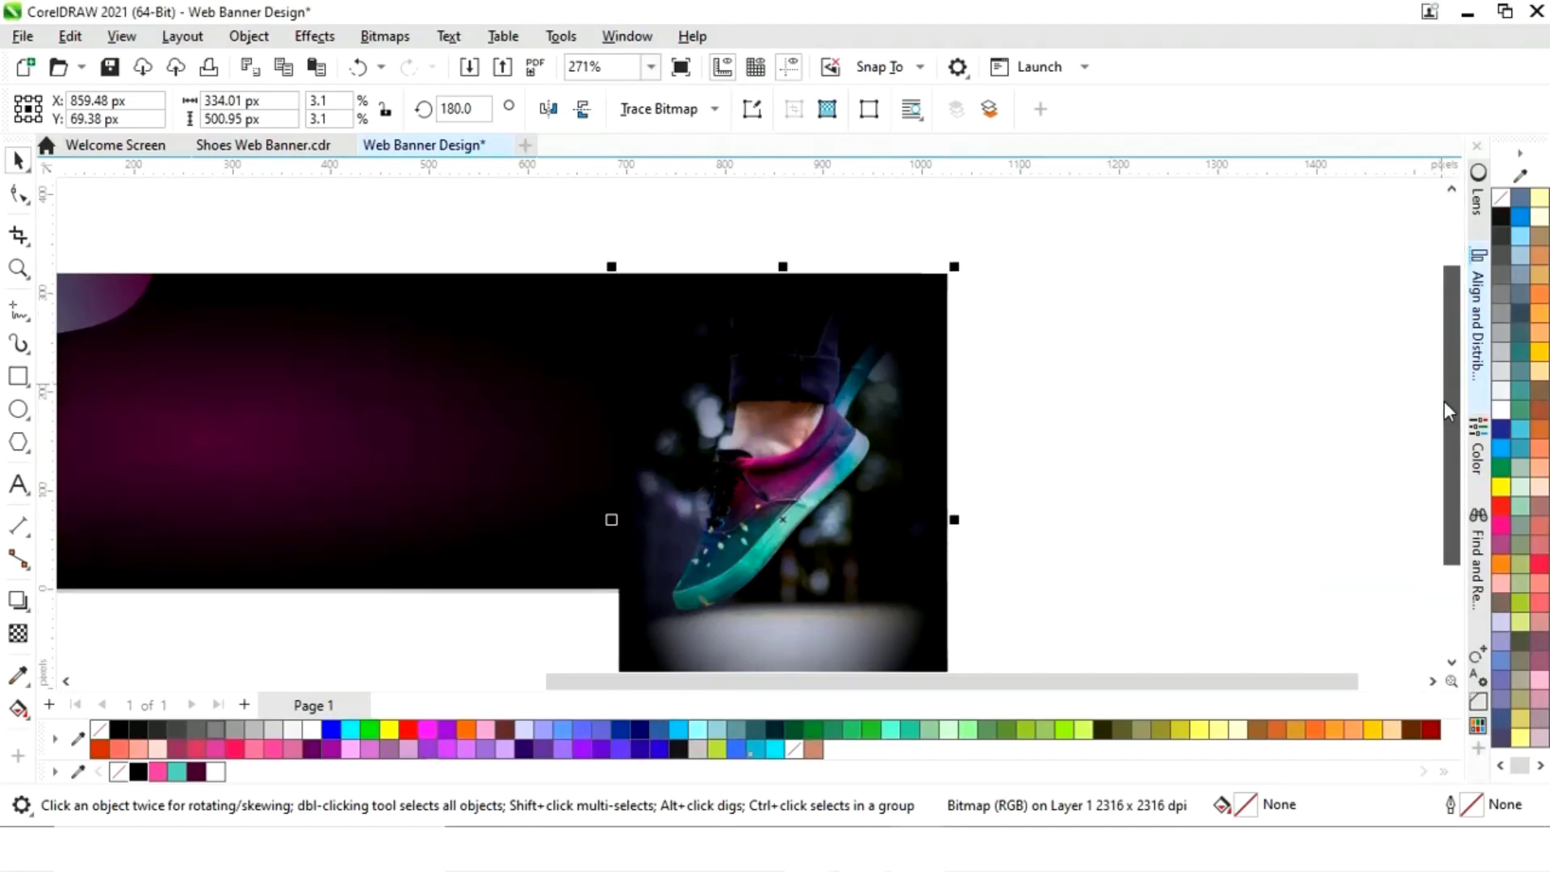
{"action": "left_click_drag", "start_coordinate": [958, 274], "coordinate": [928, 319]}
{"action": "left_click_drag", "start_coordinate": [851, 395], "coordinate": [853, 385]}
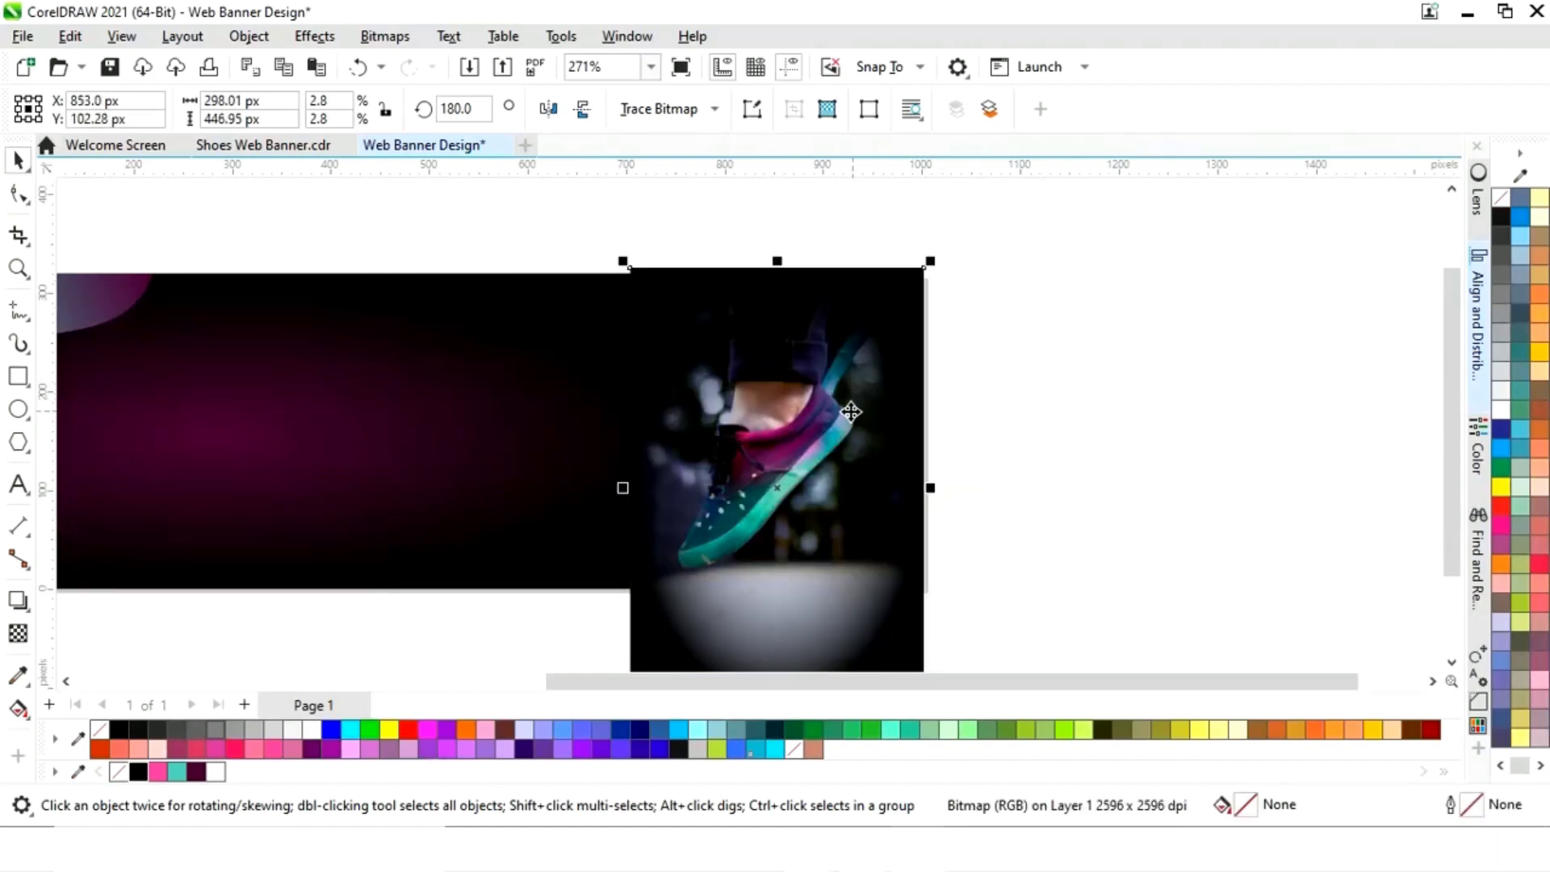
{"action": "right_click", "coordinate": [846, 416]}
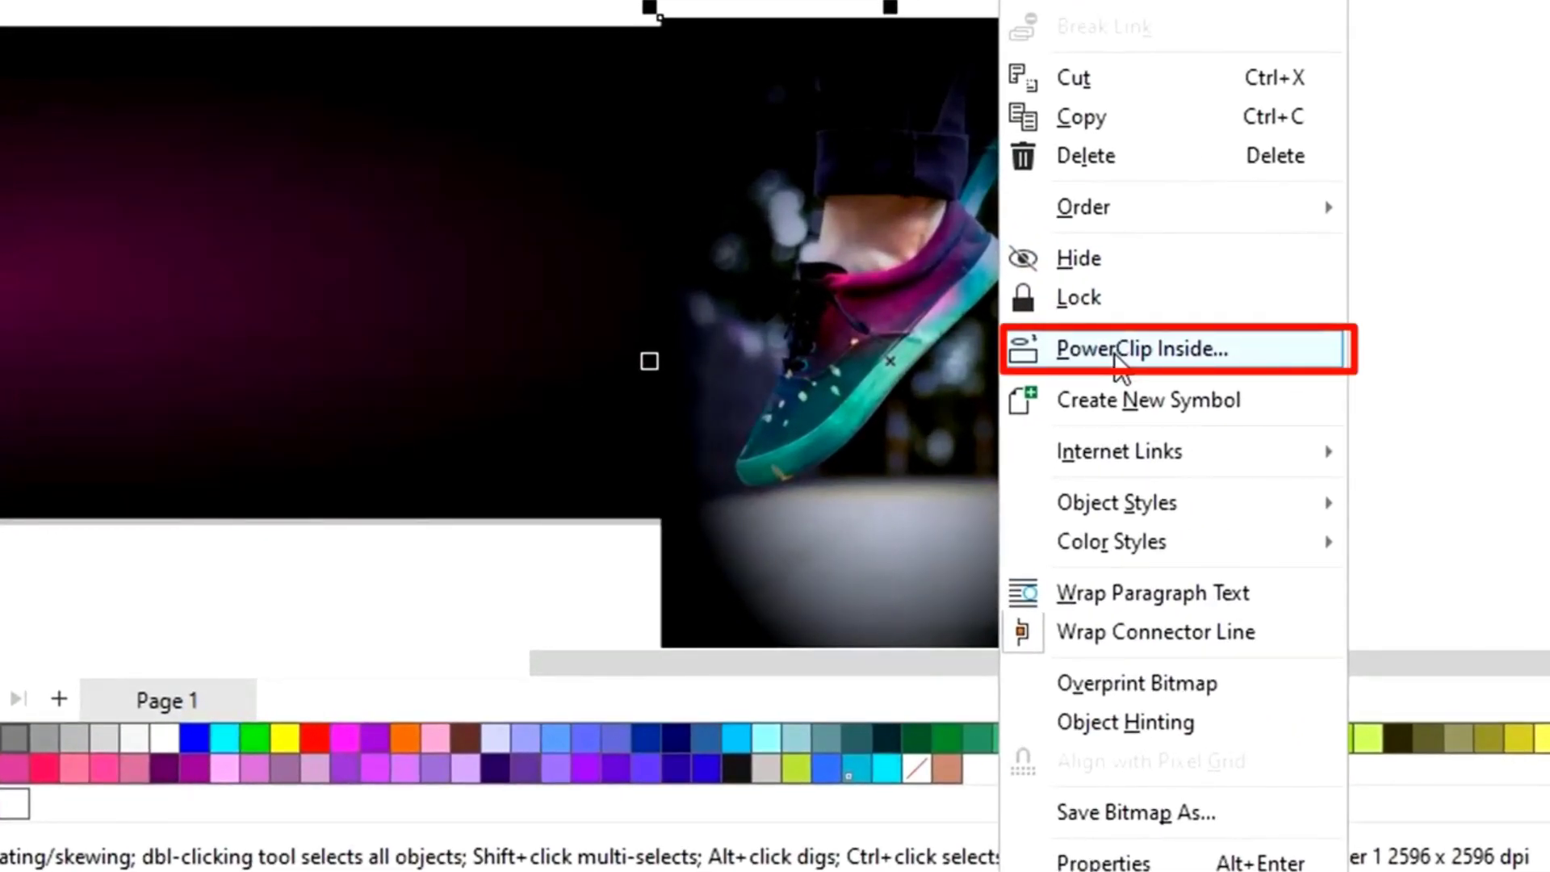
{"action": "left_click", "coordinate": [1118, 351]}
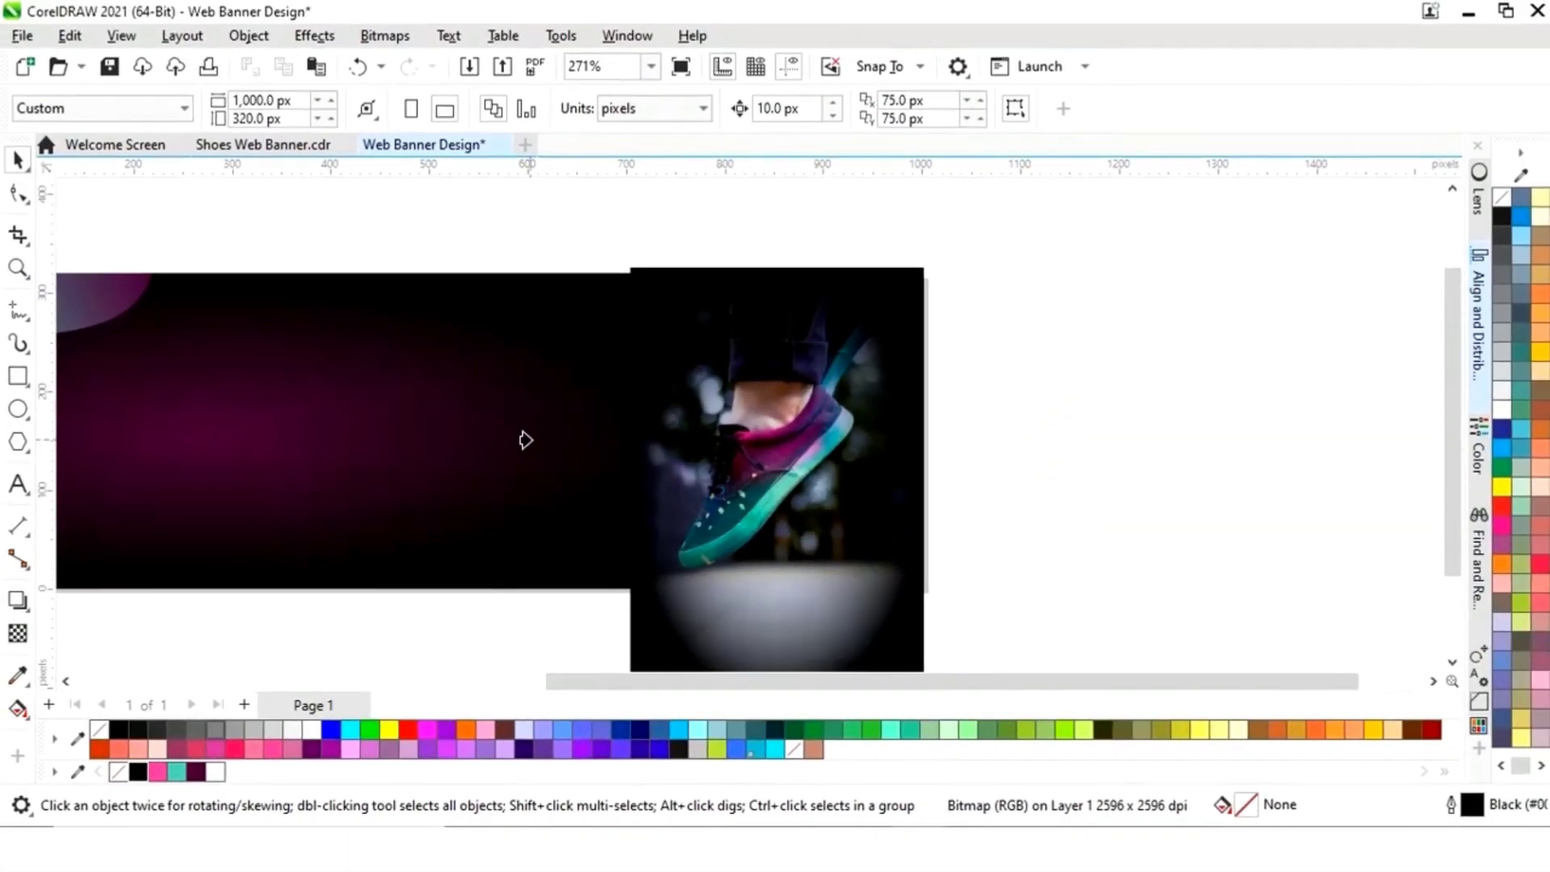
PowerClip the shoe photo inside the dark banner rectangle
{"action": "left_click", "coordinate": [454, 443]}
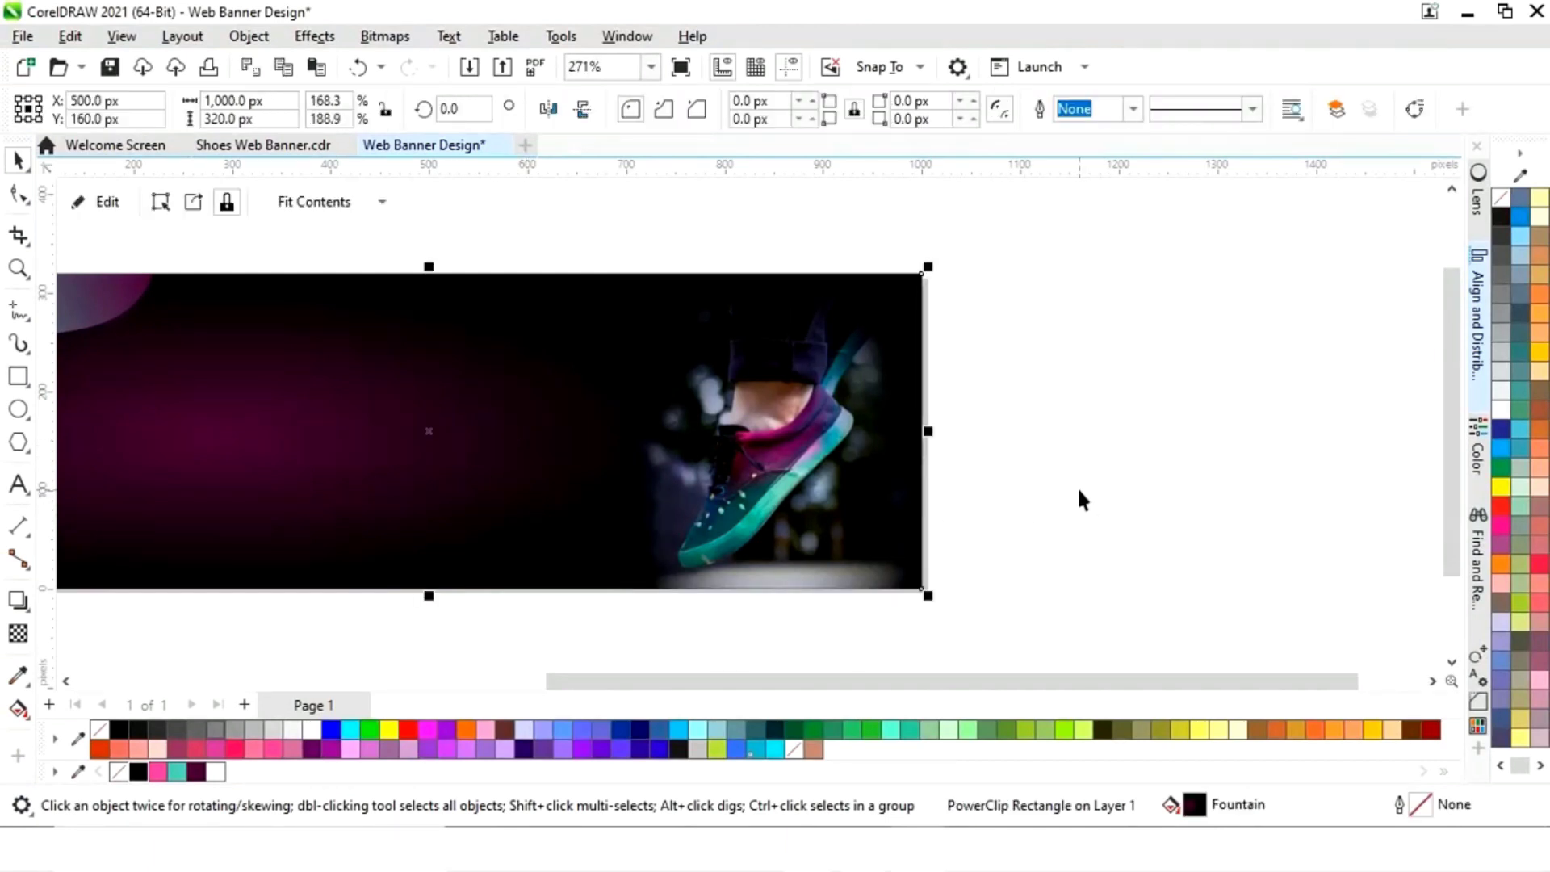
{"action": "left_click_drag", "start_coordinate": [819, 681], "coordinate": [816, 682]}
{"action": "left_click", "coordinate": [727, 647]}
{"action": "left_click", "coordinate": [550, 523]}
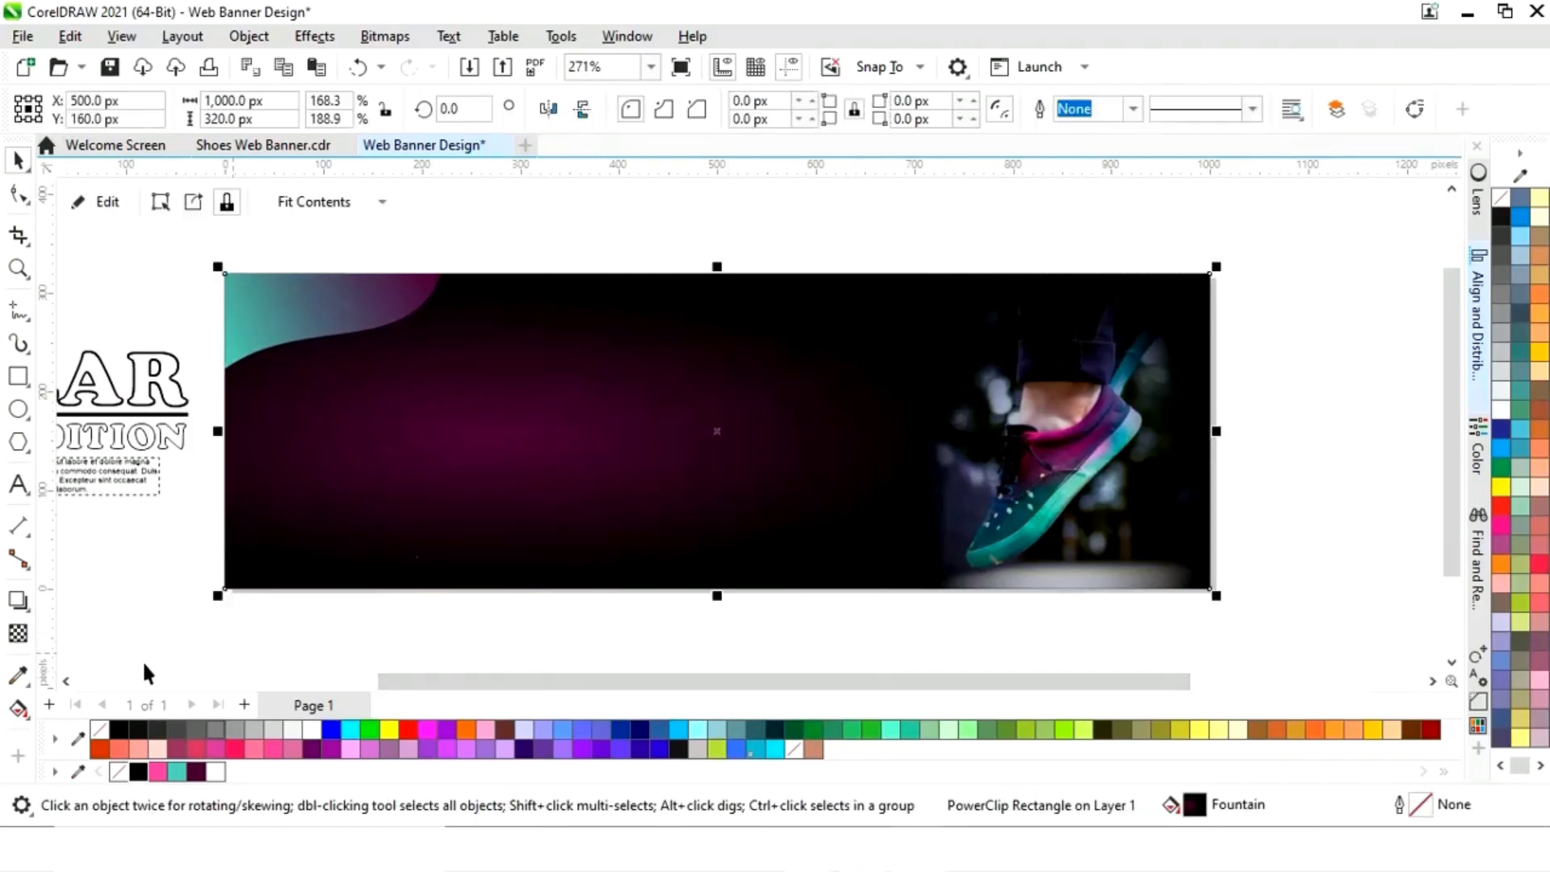
Shrink the background's radial purple glow by pulling its fill handle inward
{"action": "left_click", "coordinate": [17, 709]}
{"action": "mouse_move", "coordinate": [1025, 439]}
{"action": "left_mouse_down"}
{"action": "mouse_move", "coordinate": [933, 441]}
{"action": "mouse_move", "coordinate": [949, 439]}
{"action": "left_mouse_up"}
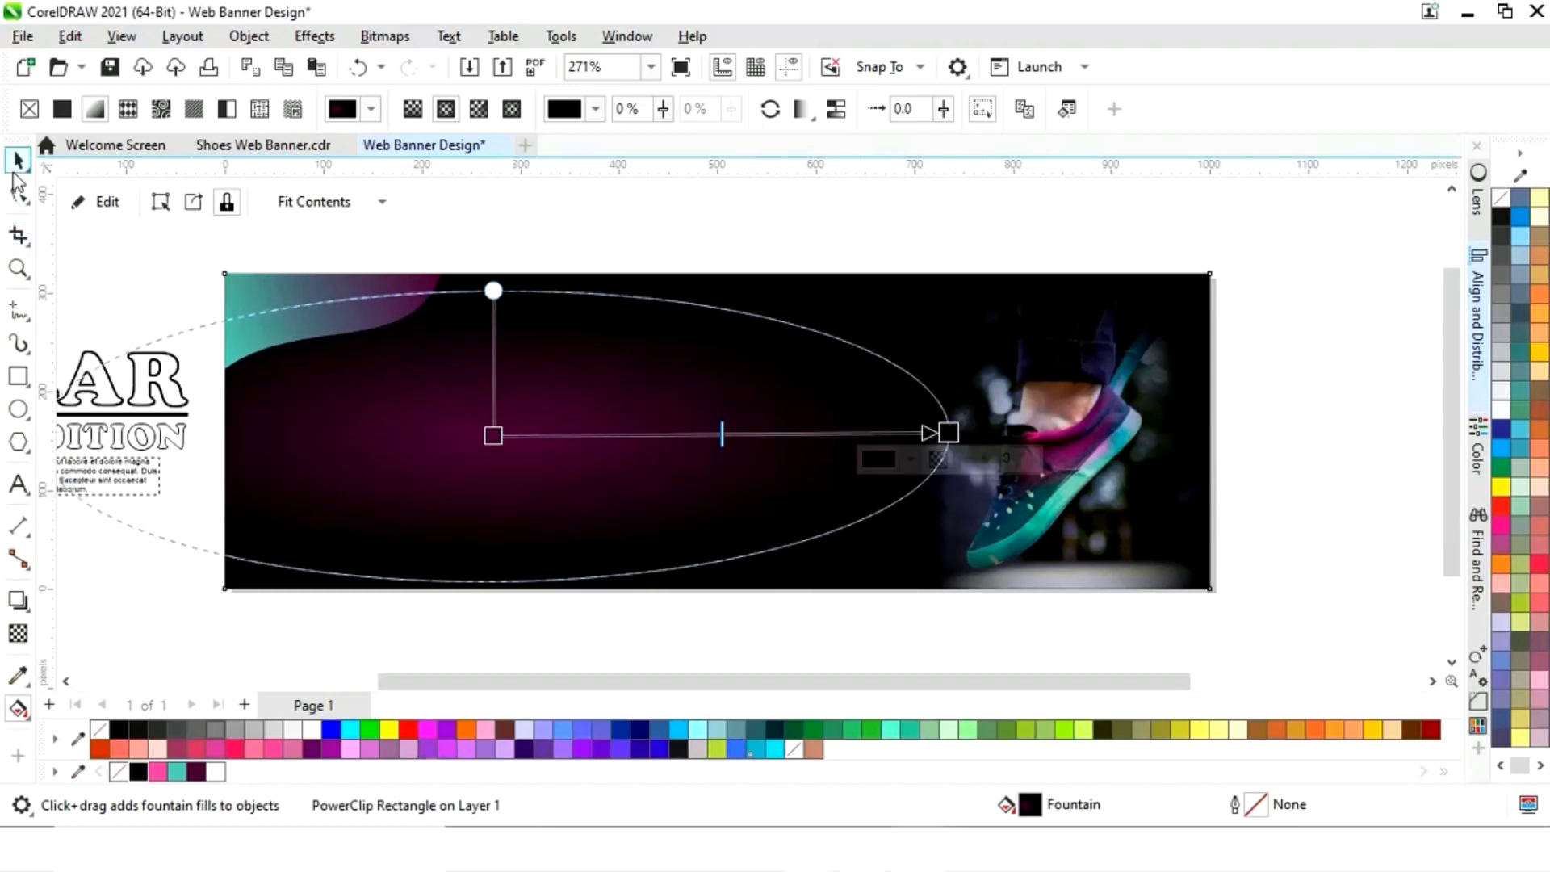
{"action": "left_click", "coordinate": [19, 161]}
{"action": "left_click", "coordinate": [636, 237]}
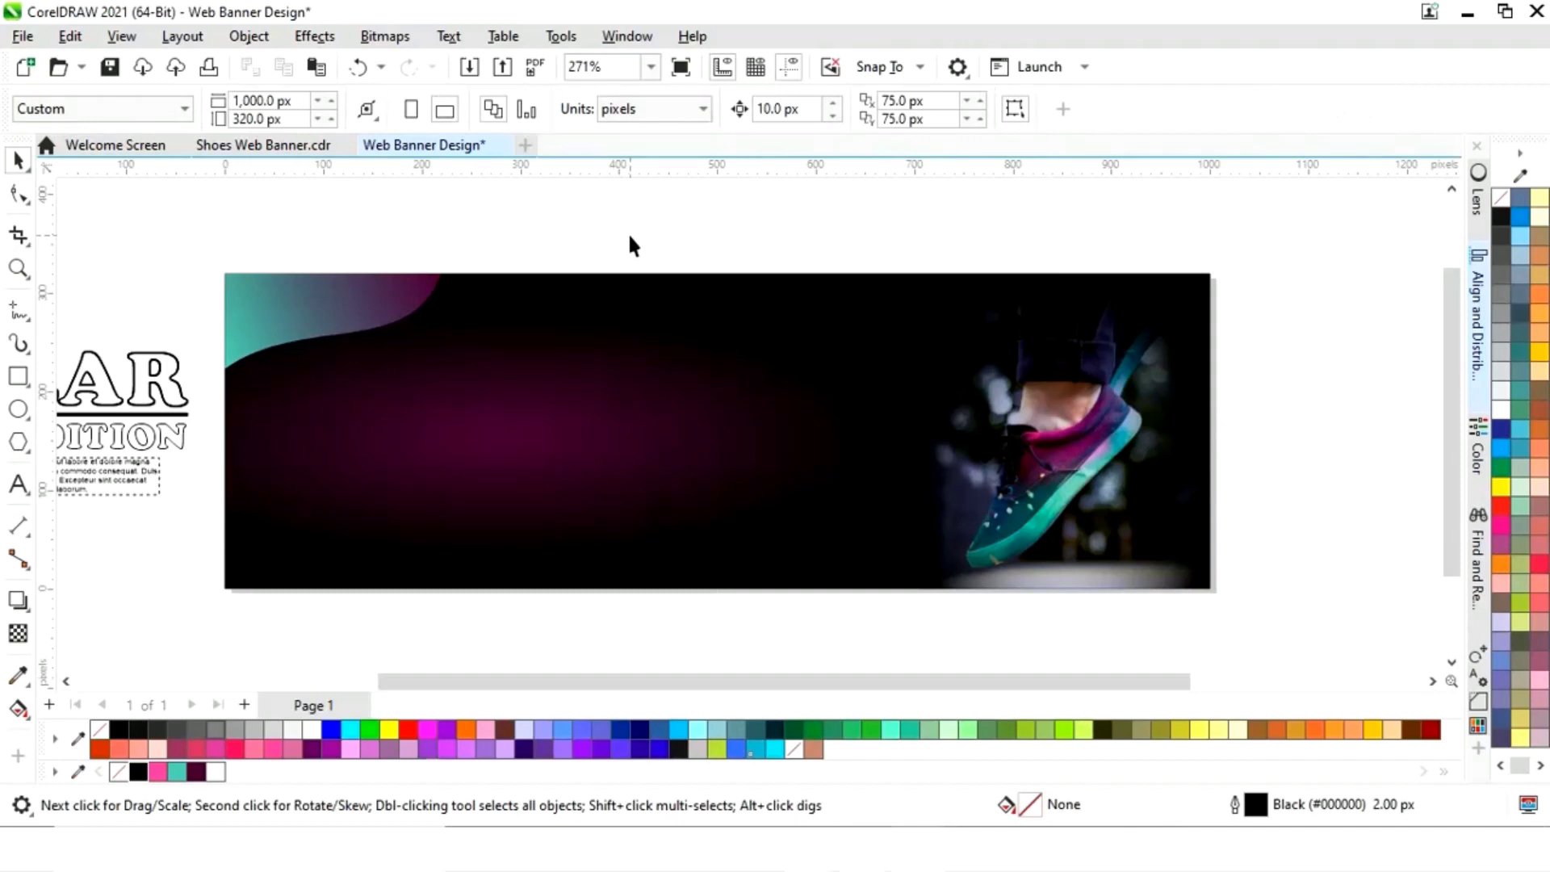
{"action": "left_click_drag", "start_coordinate": [831, 693], "coordinate": [563, 693]}
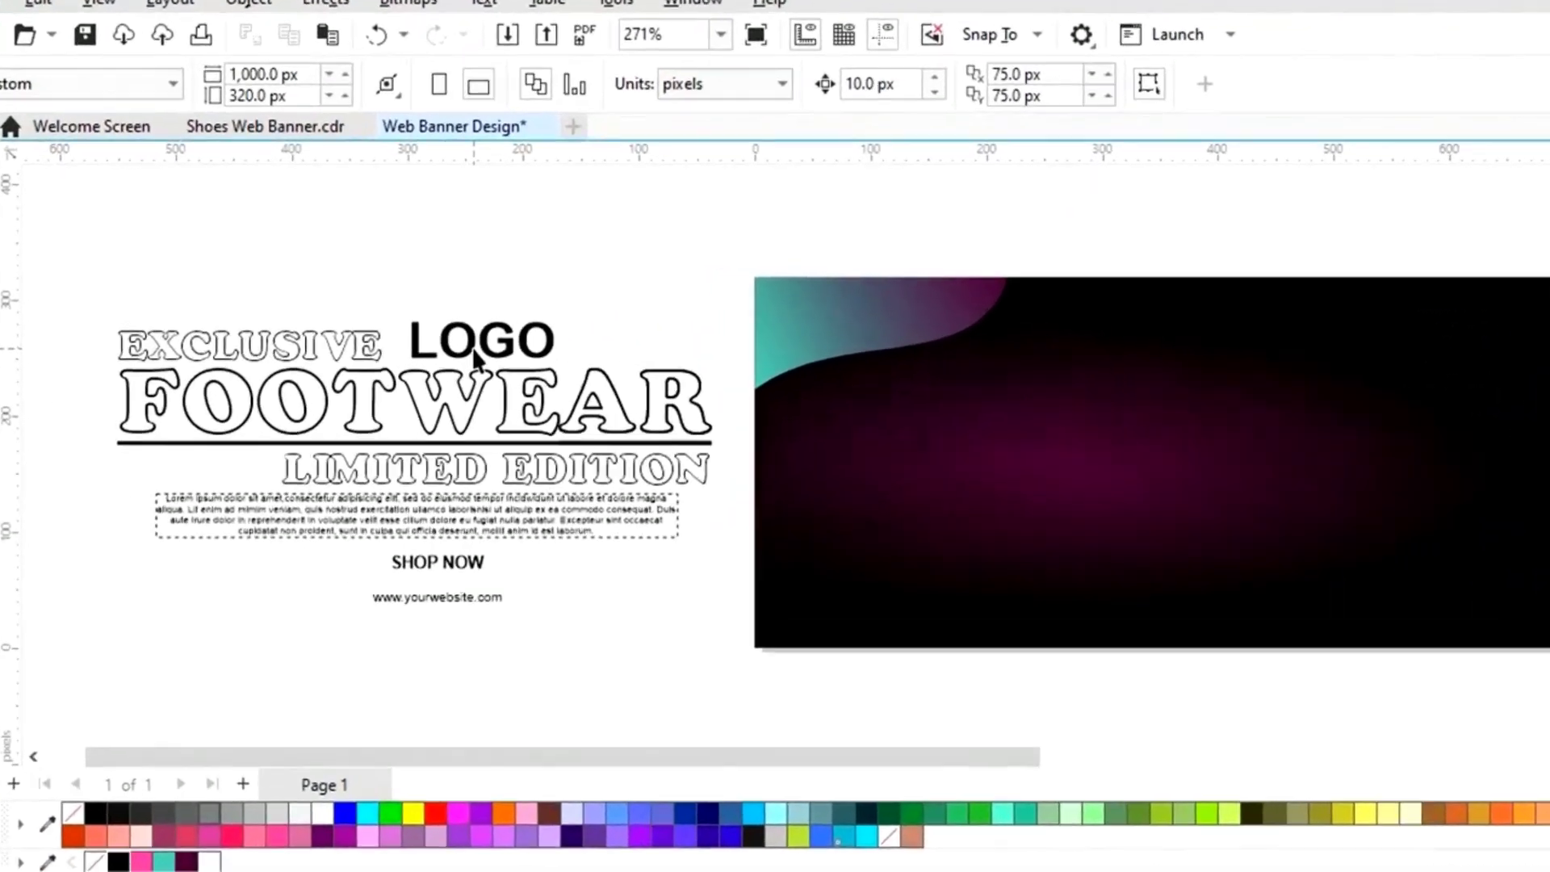
{"action": "left_click", "coordinate": [442, 335]}
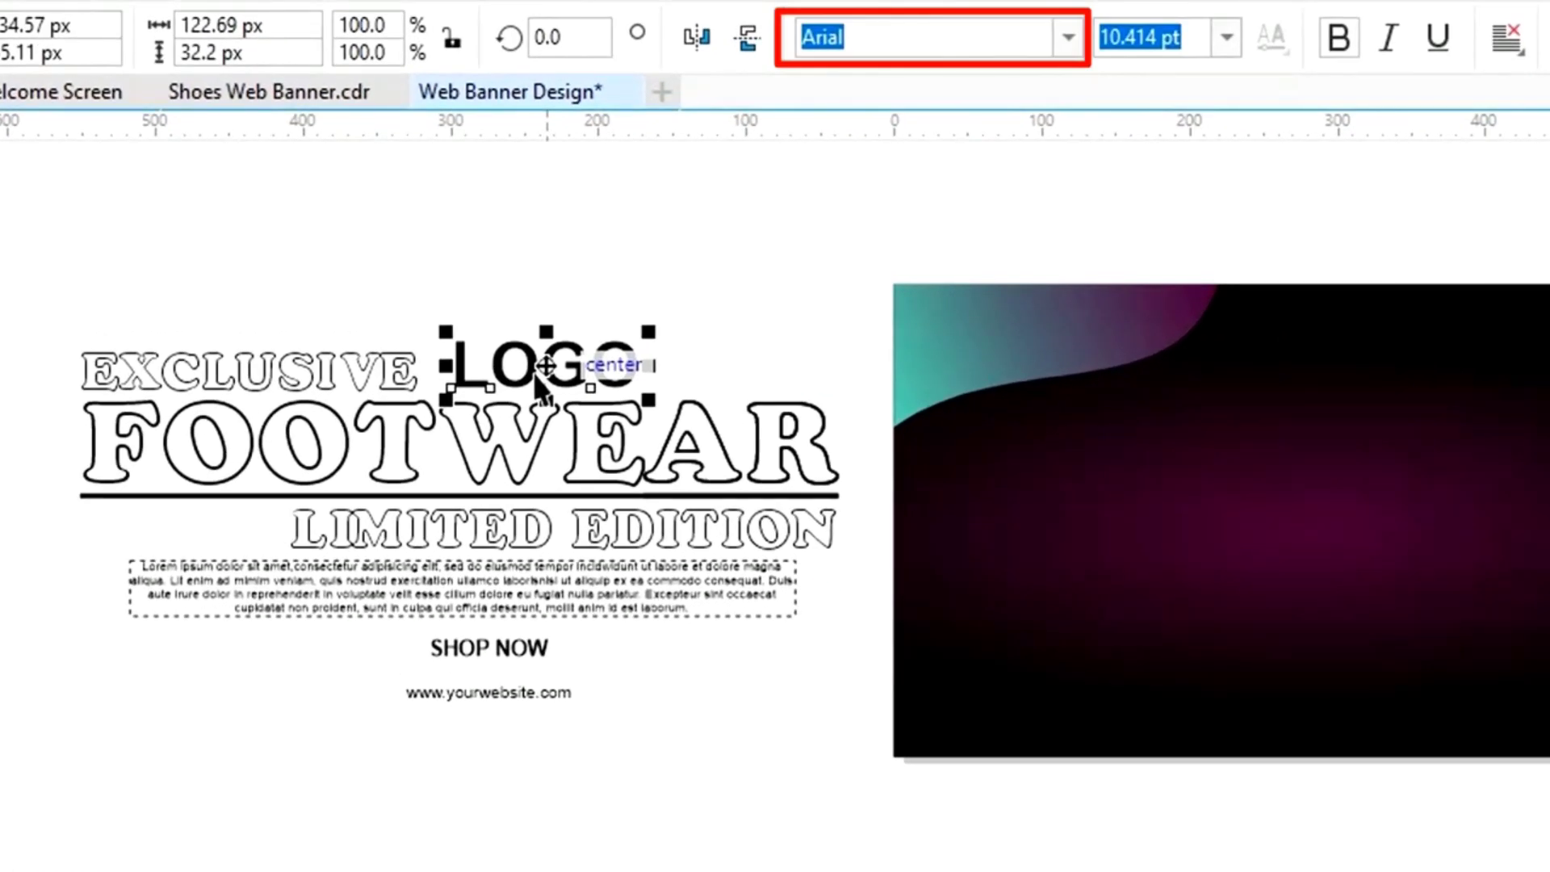
{"action": "left_click", "coordinate": [389, 385]}
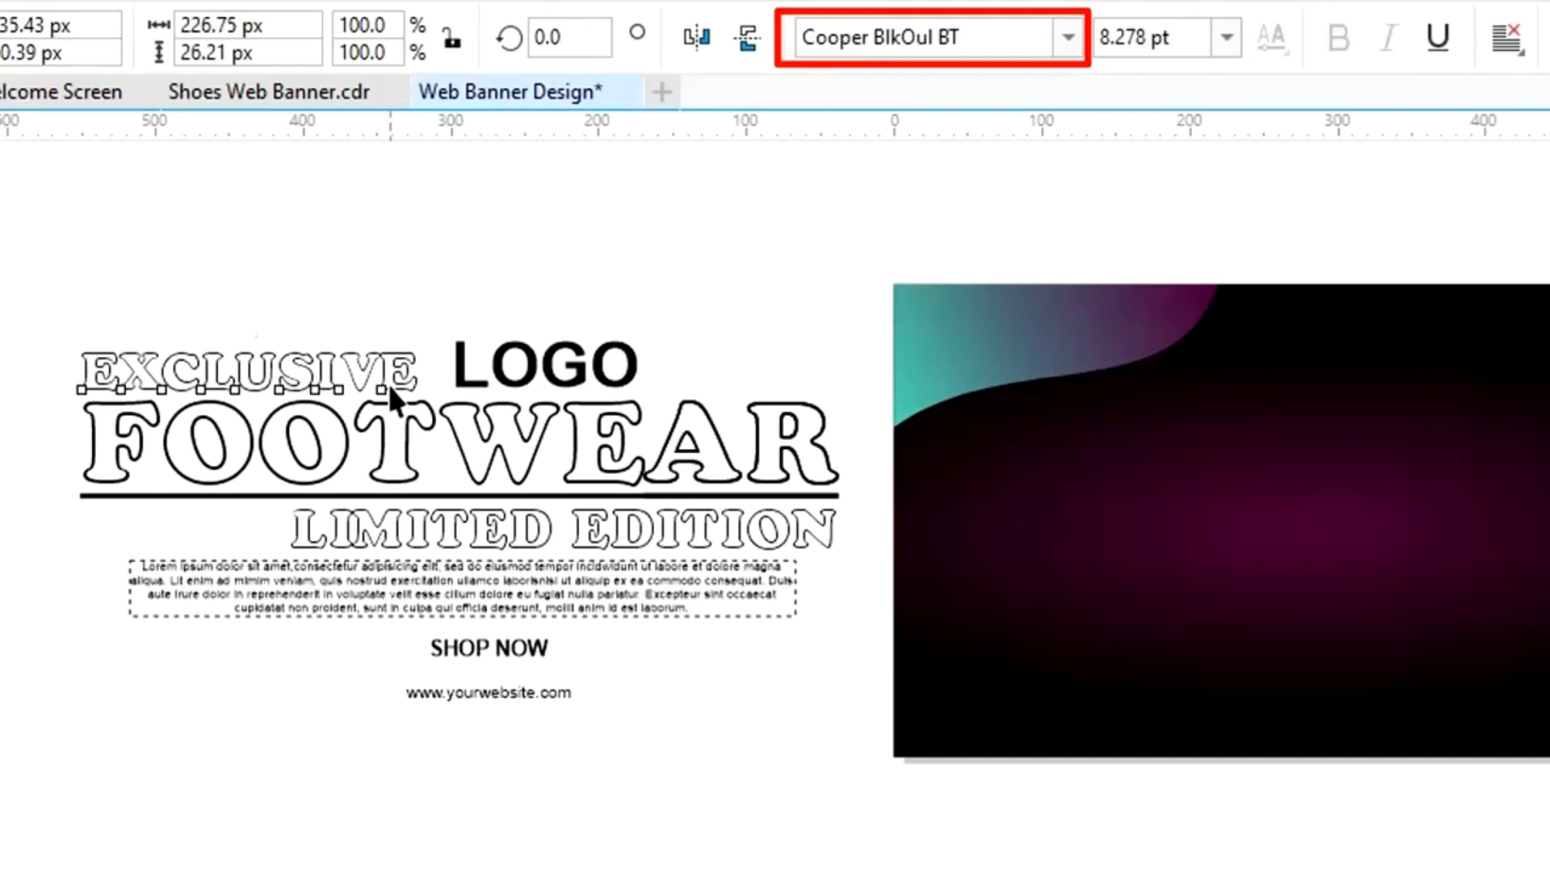
{"action": "left_click", "coordinate": [411, 444]}
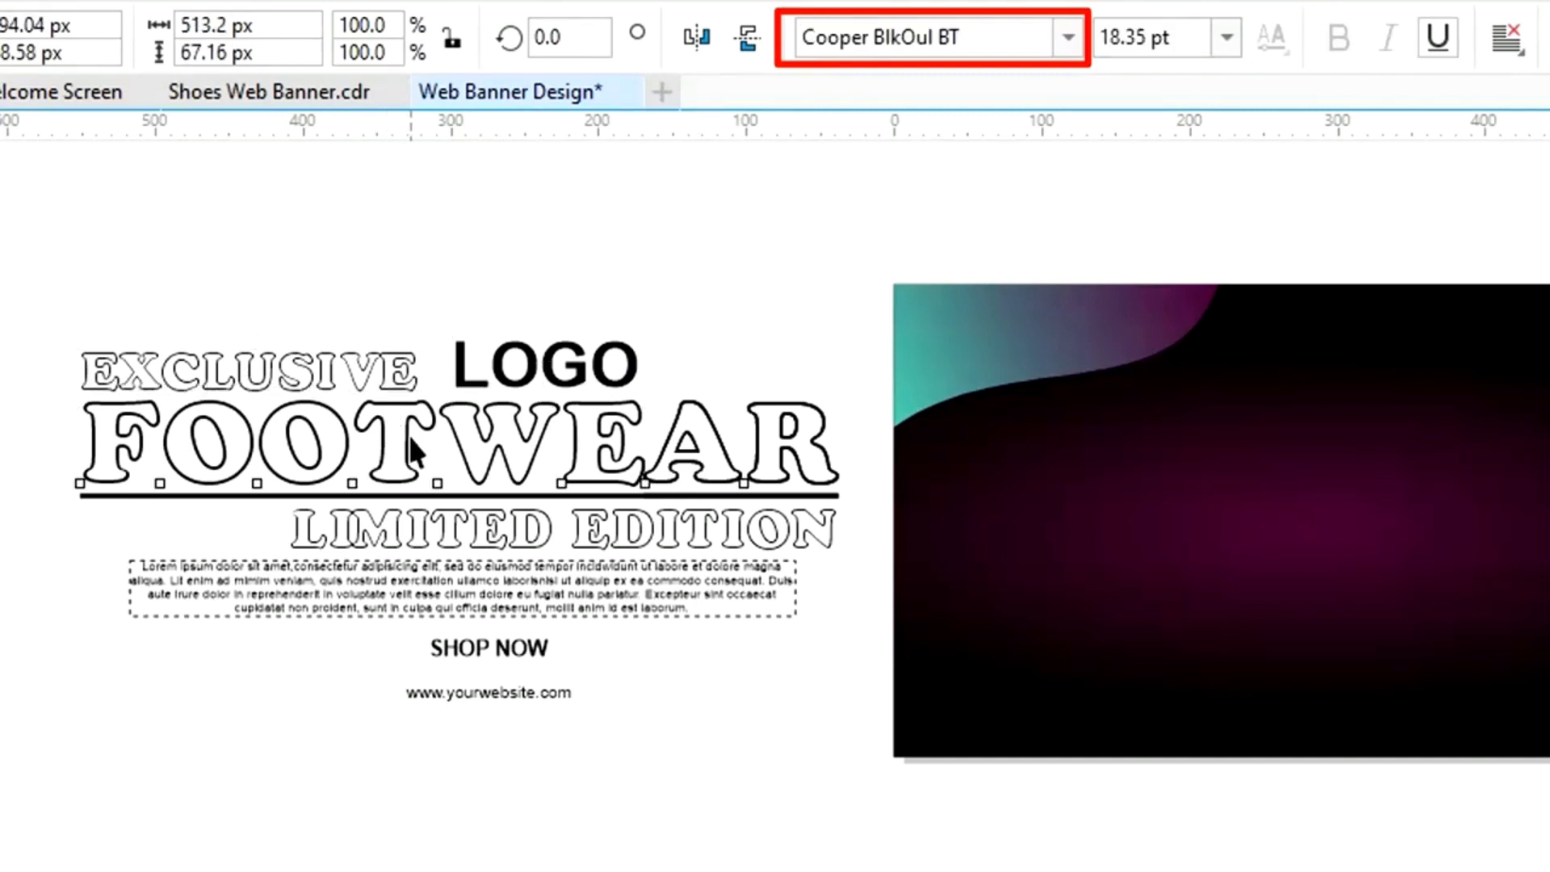
{"action": "left_click", "coordinate": [424, 535]}
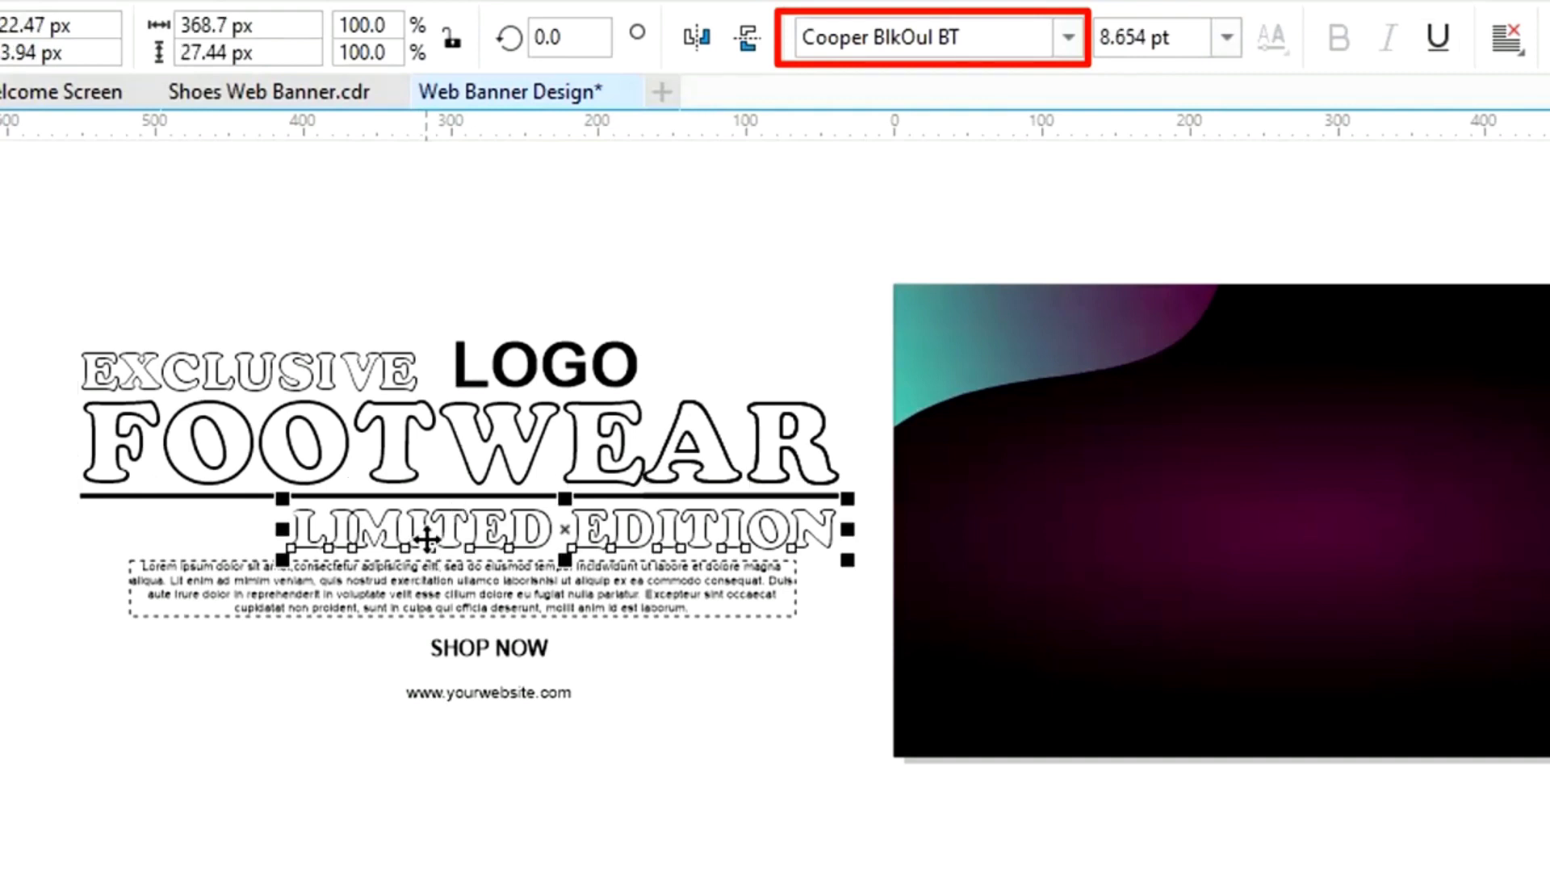
{"action": "left_click", "coordinate": [418, 590]}
{"action": "left_click", "coordinate": [476, 651]}
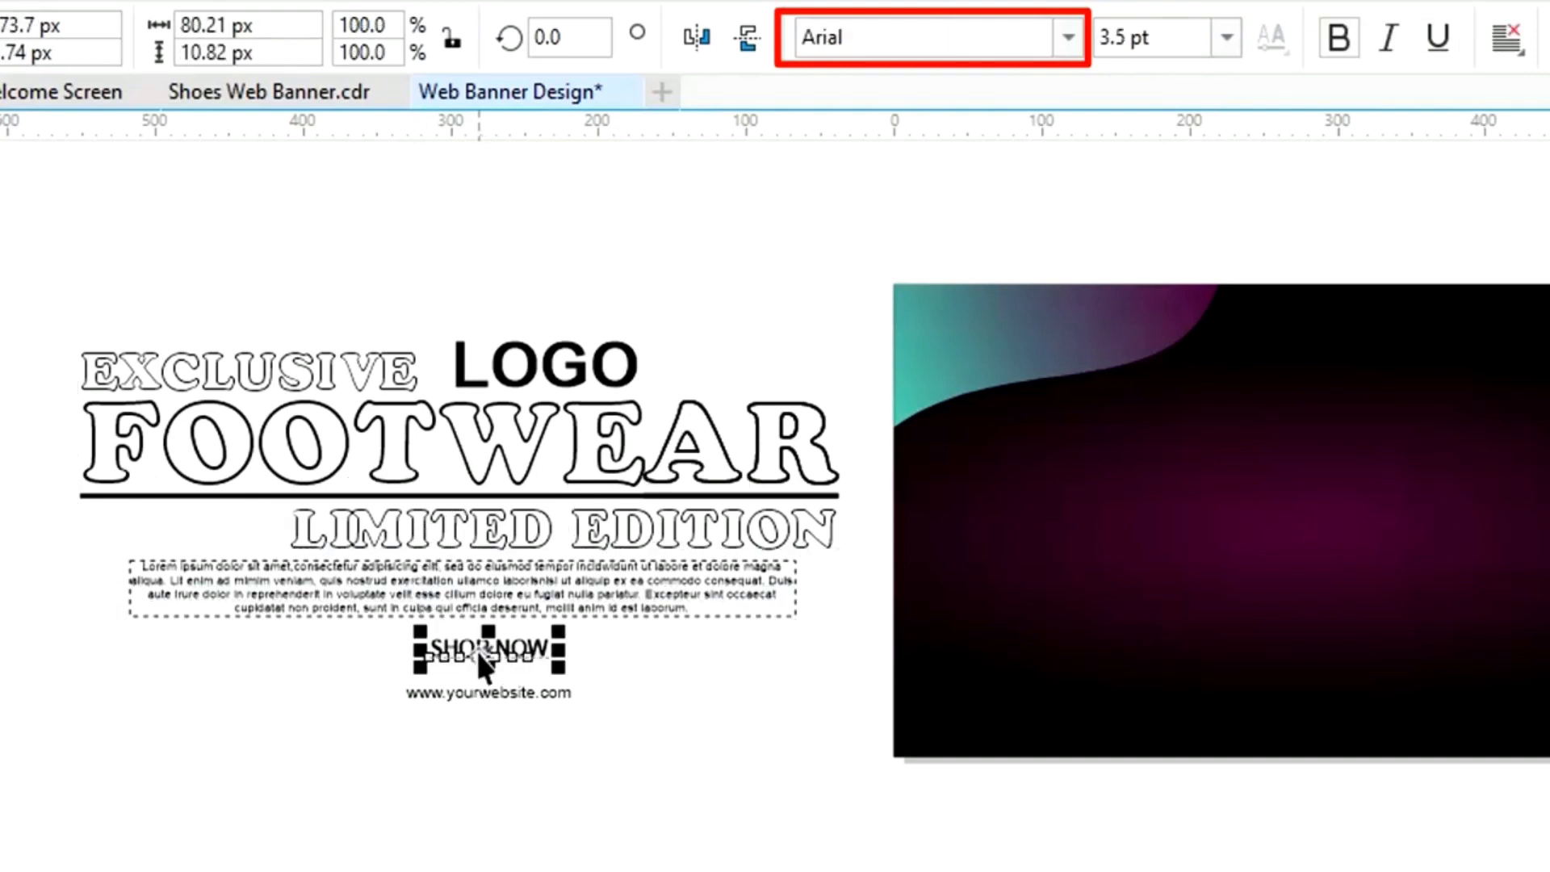
{"action": "left_click", "coordinate": [496, 691]}
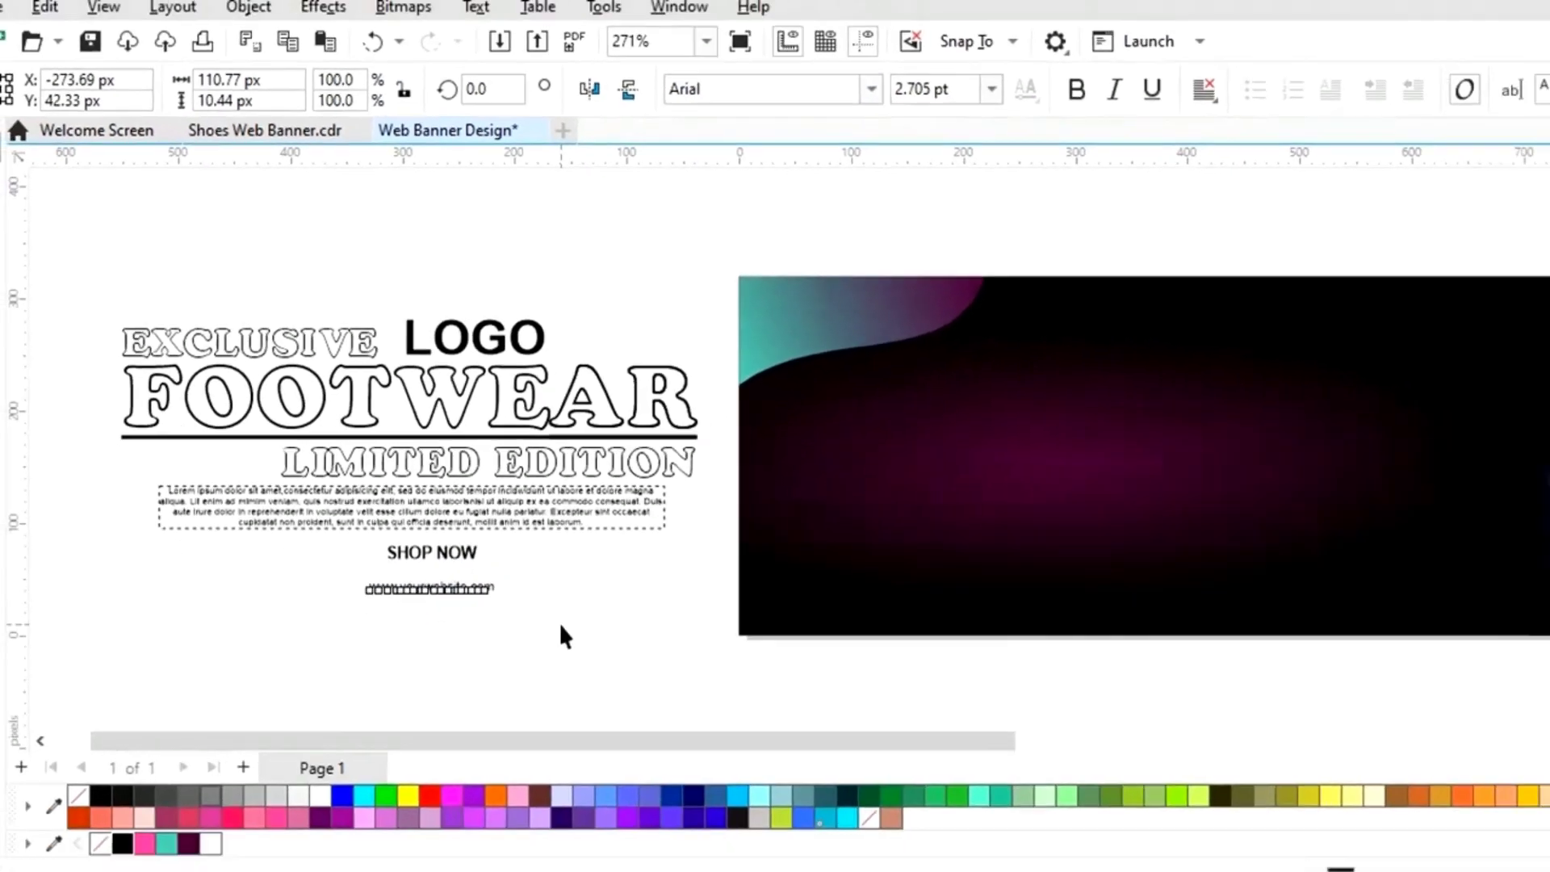
{"action": "left_click", "coordinate": [564, 637]}
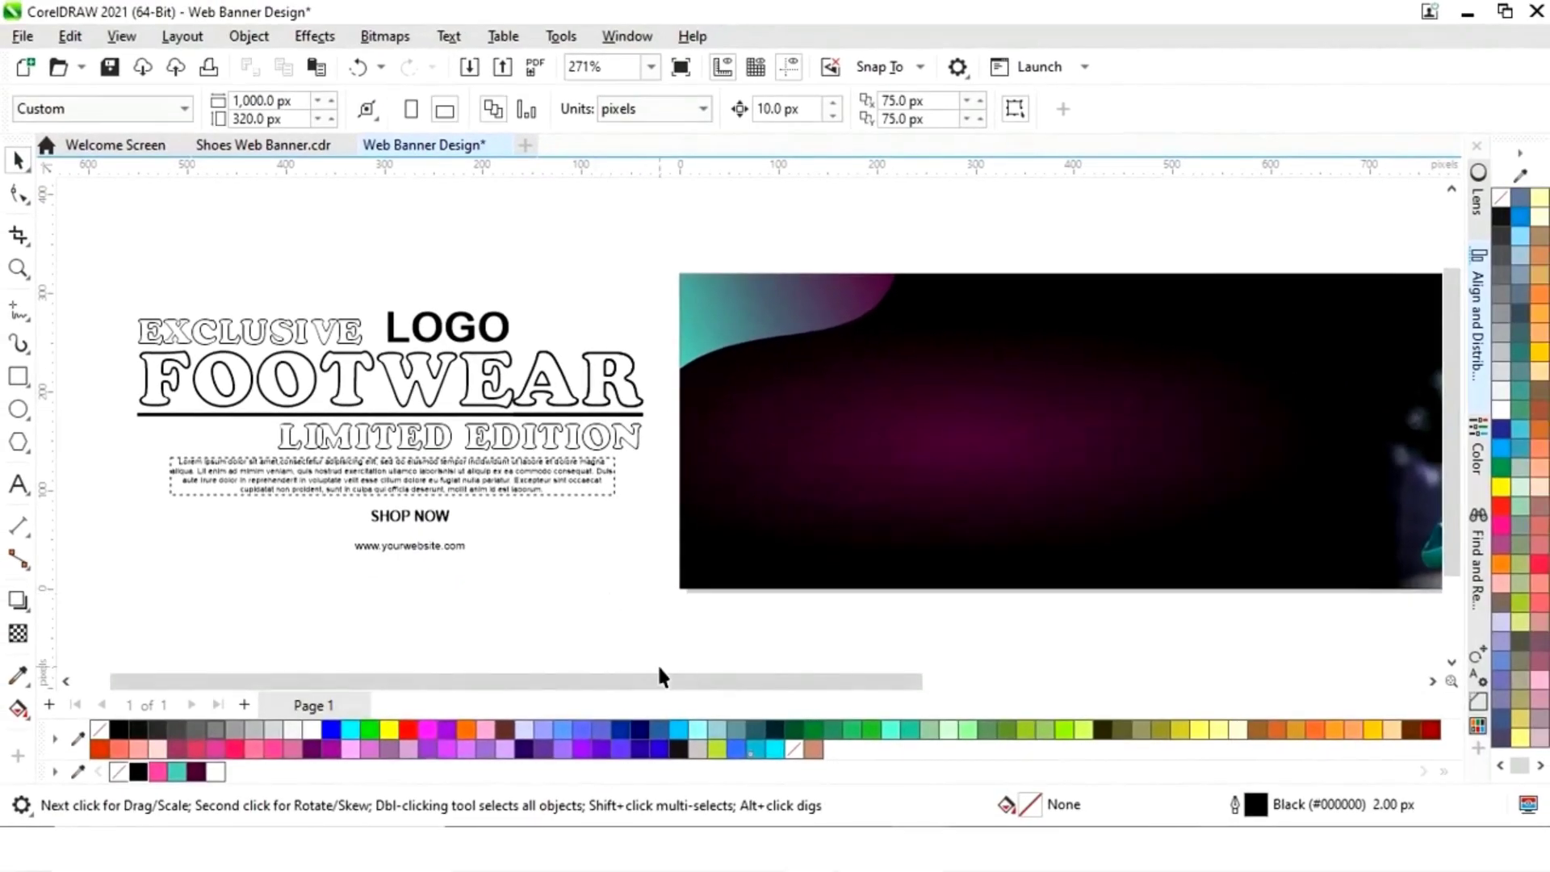
{"action": "left_click_drag", "start_coordinate": [749, 741], "coordinate": [868, 740]}
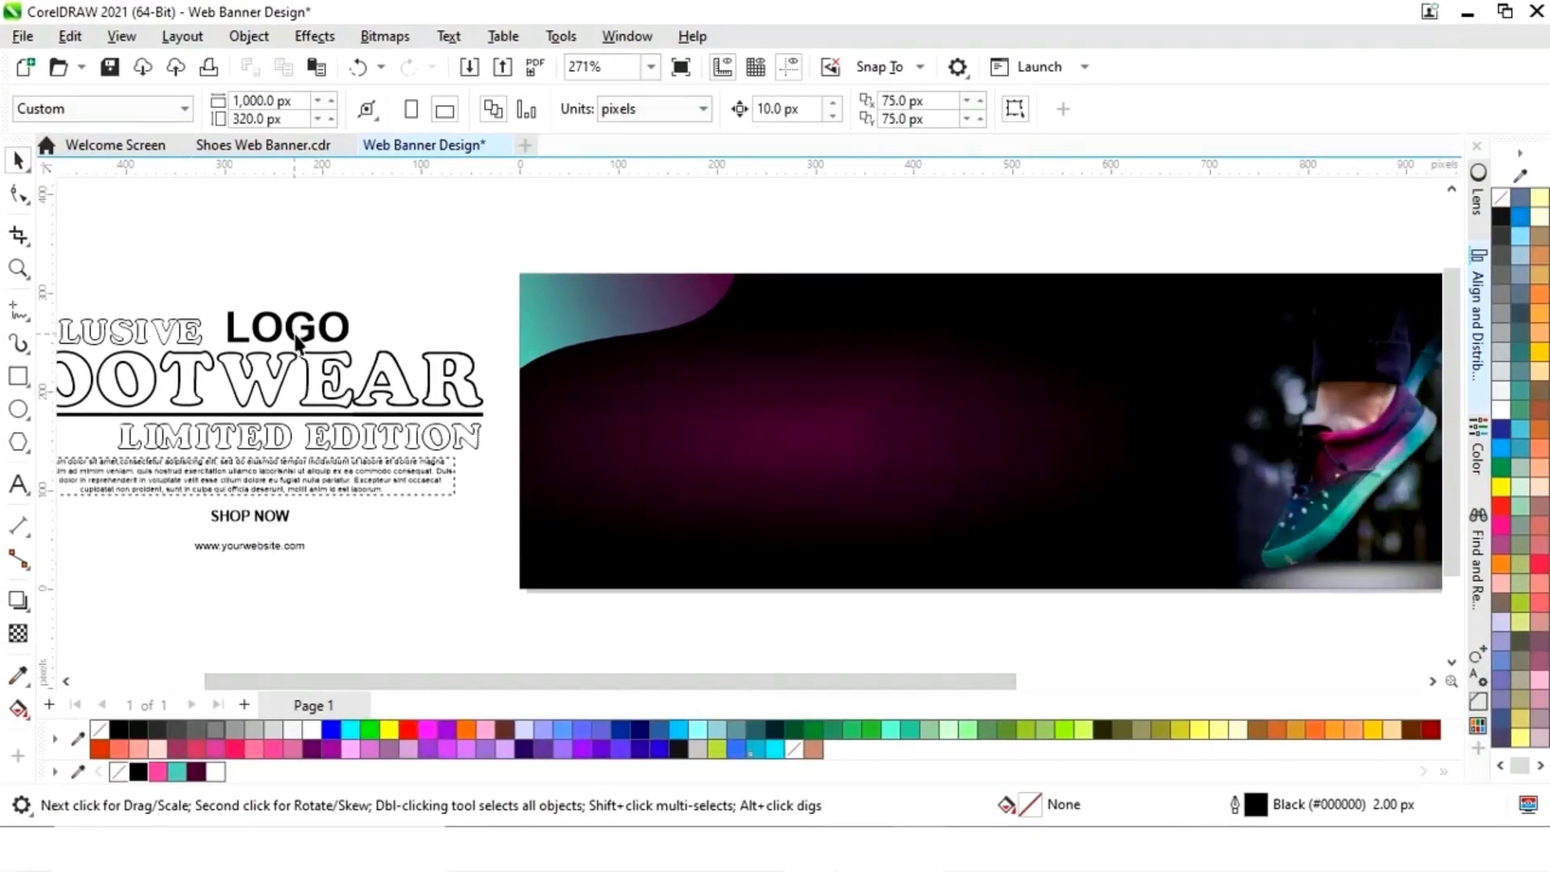
Move the LOGO text over the teal wave at the banner's top-left and colour it white
{"action": "left_click", "coordinate": [297, 331]}
{"action": "left_click_drag", "start_coordinate": [288, 332], "coordinate": [600, 310]}
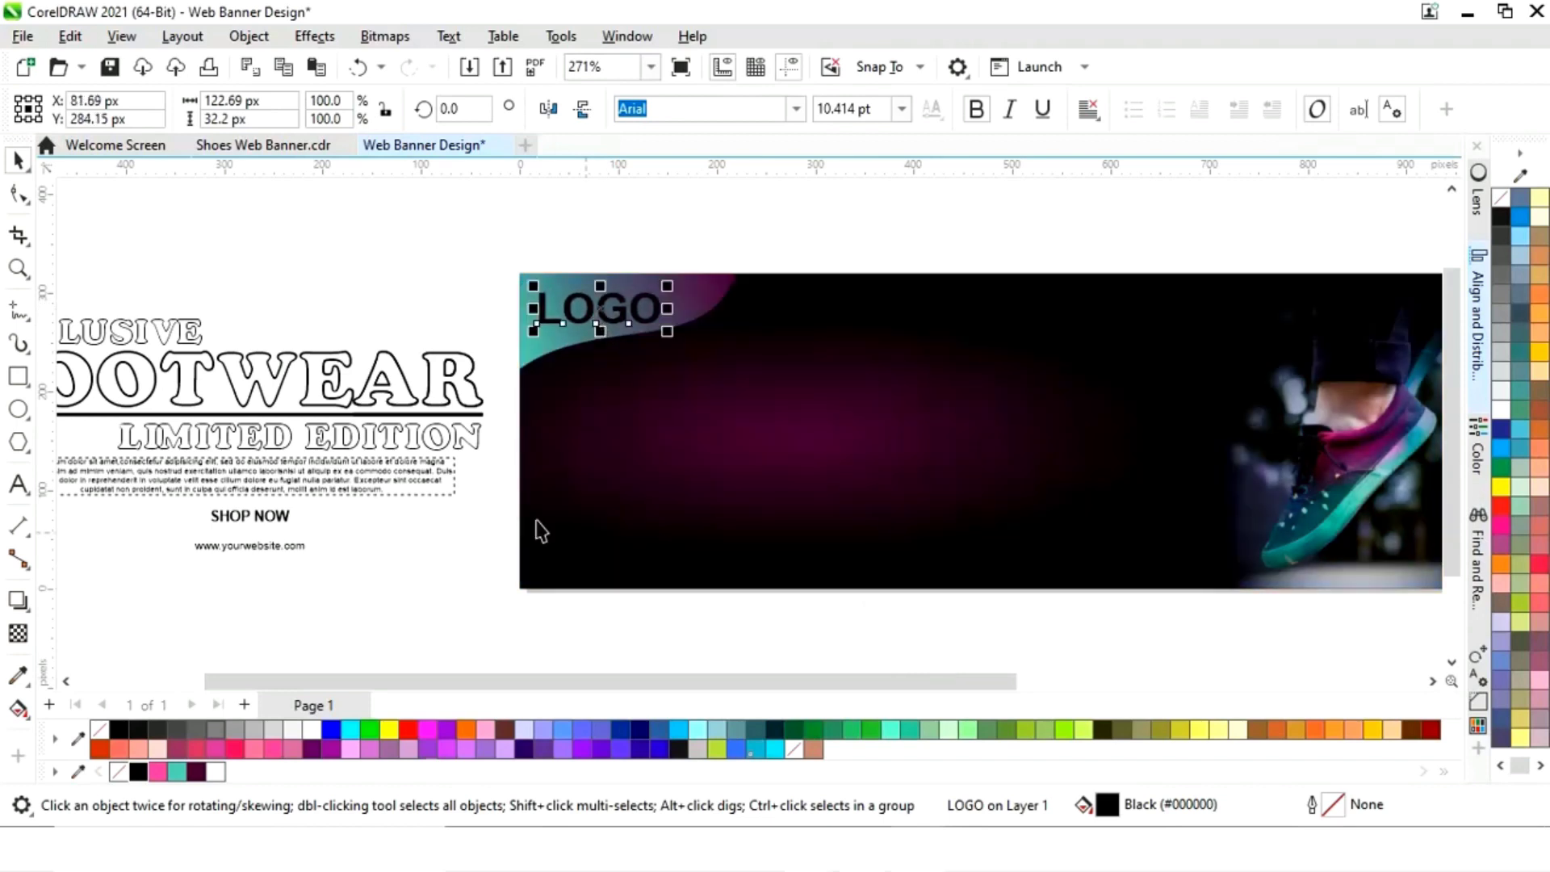
{"action": "left_click", "coordinate": [314, 732]}
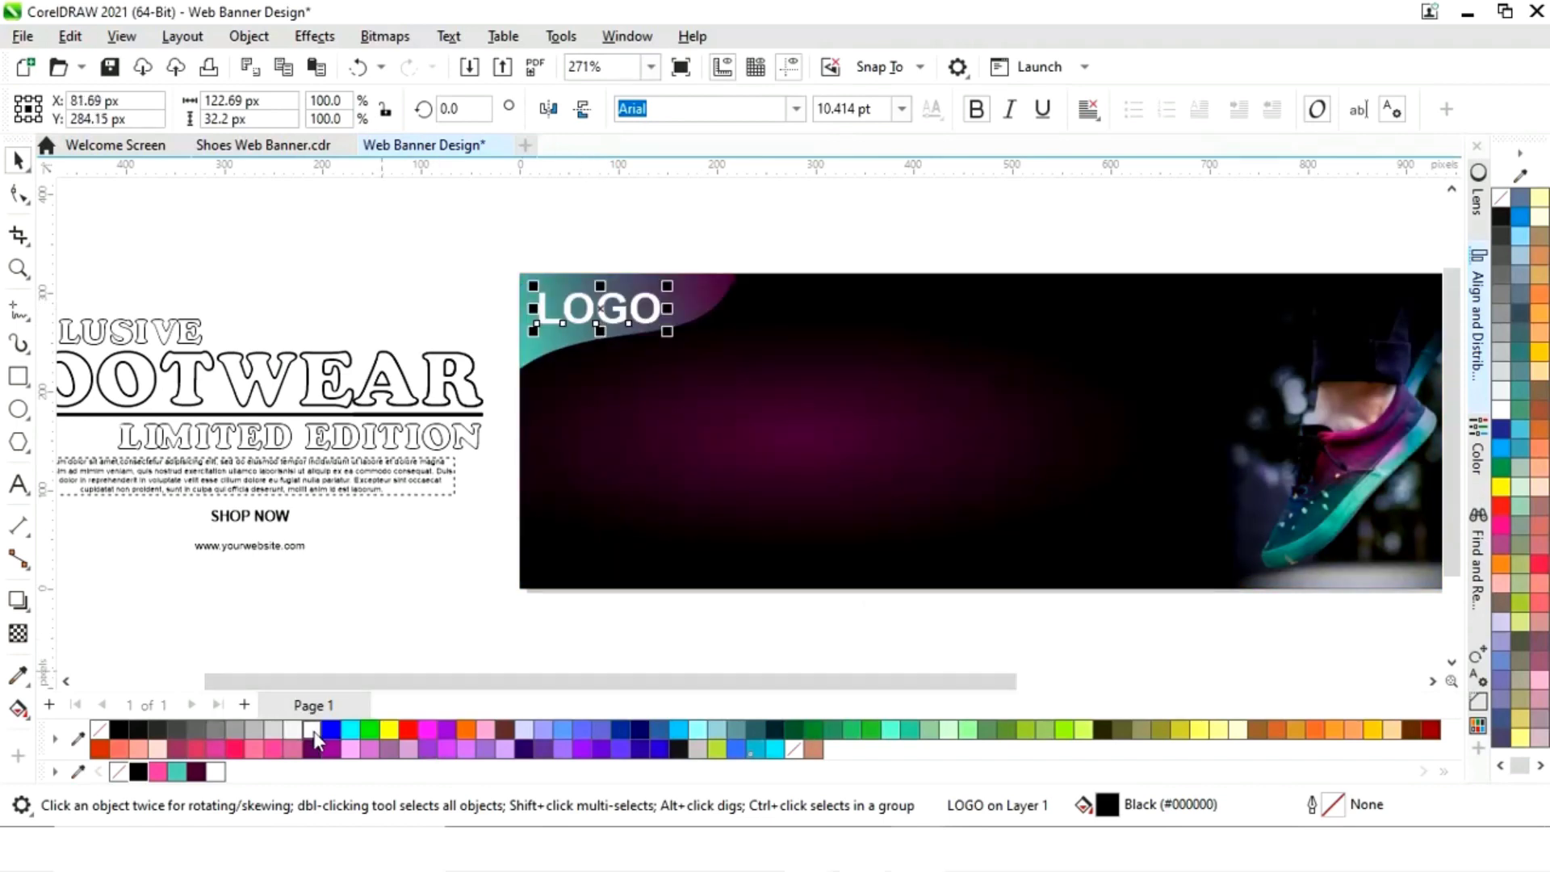
{"action": "left_click", "coordinate": [420, 537]}
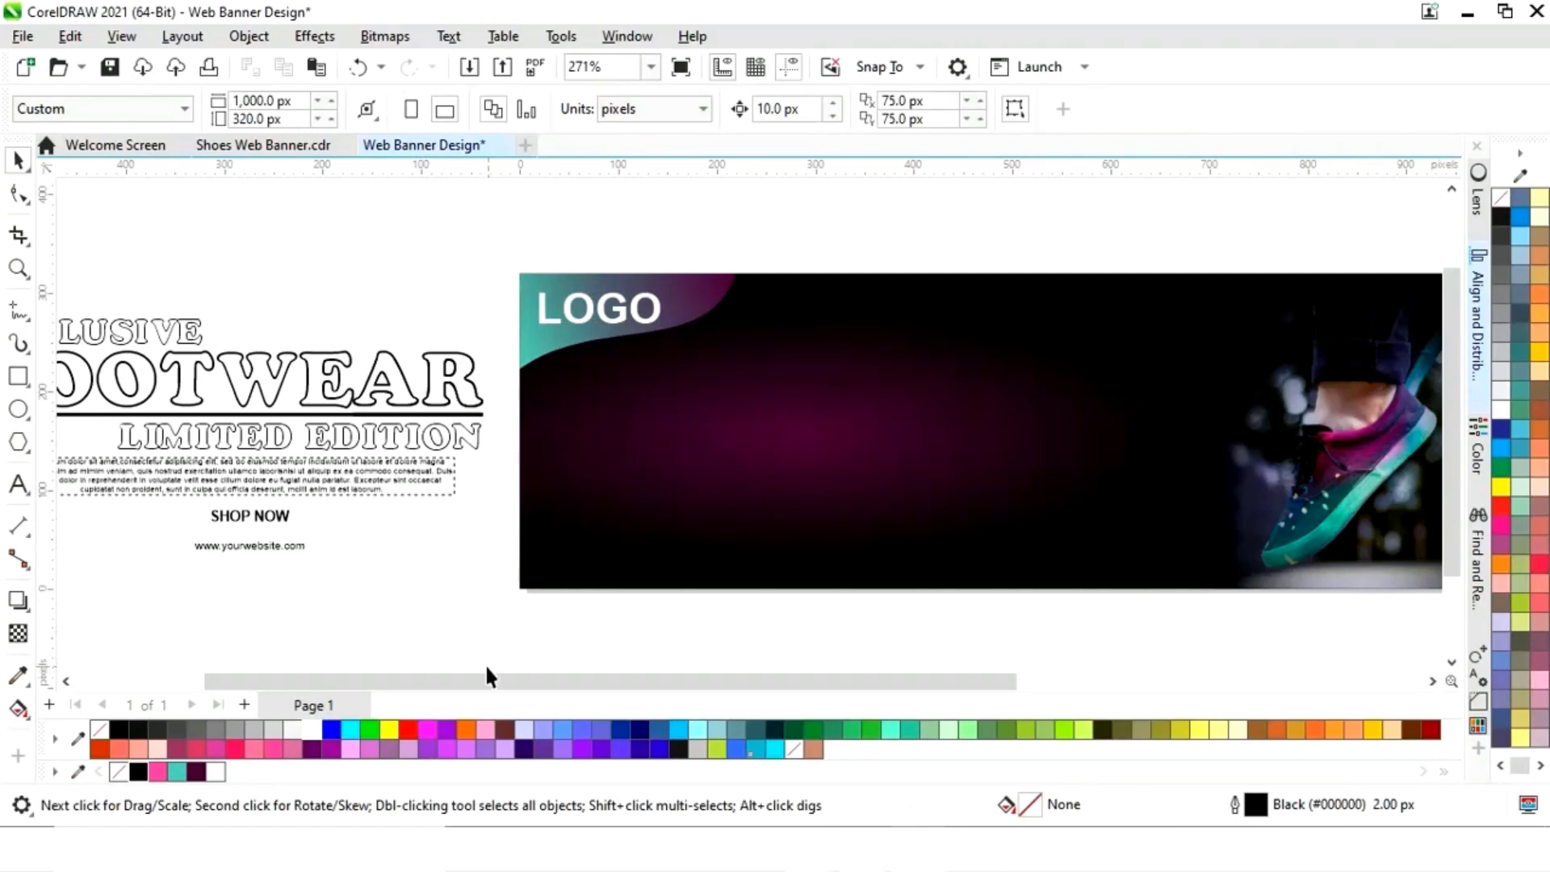
Move the headline and Lorem ipsum paragraph onto the banner beside the logo
{"action": "left_click_drag", "start_coordinate": [422, 682], "coordinate": [299, 682]}
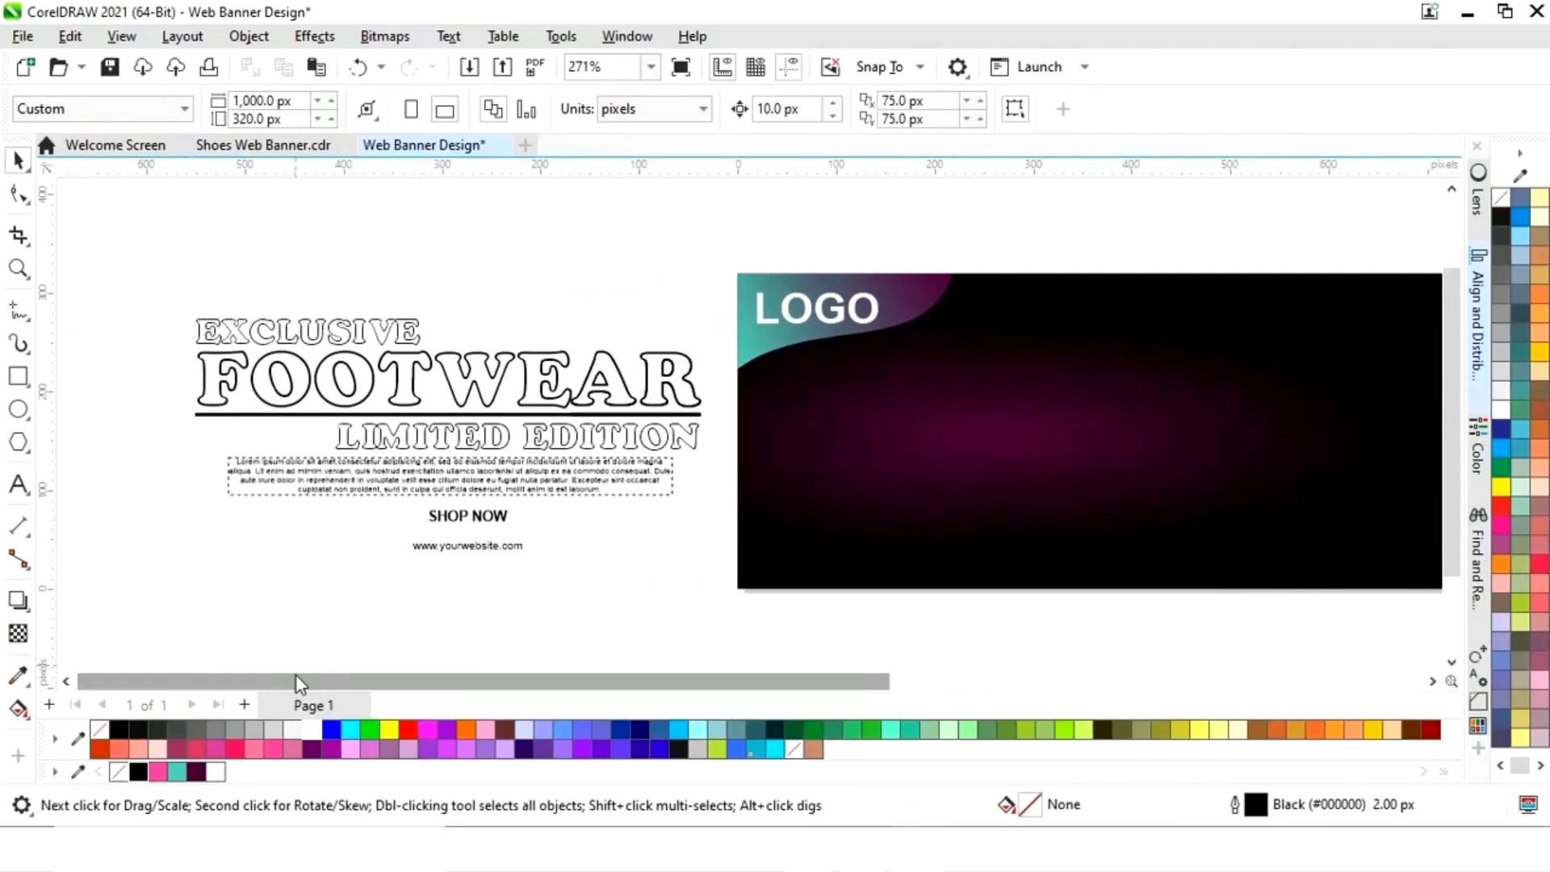
{"action": "left_click_drag", "start_coordinate": [167, 512], "coordinate": [715, 304]}
{"action": "left_click_drag", "start_coordinate": [448, 418], "coordinate": [1098, 438]}
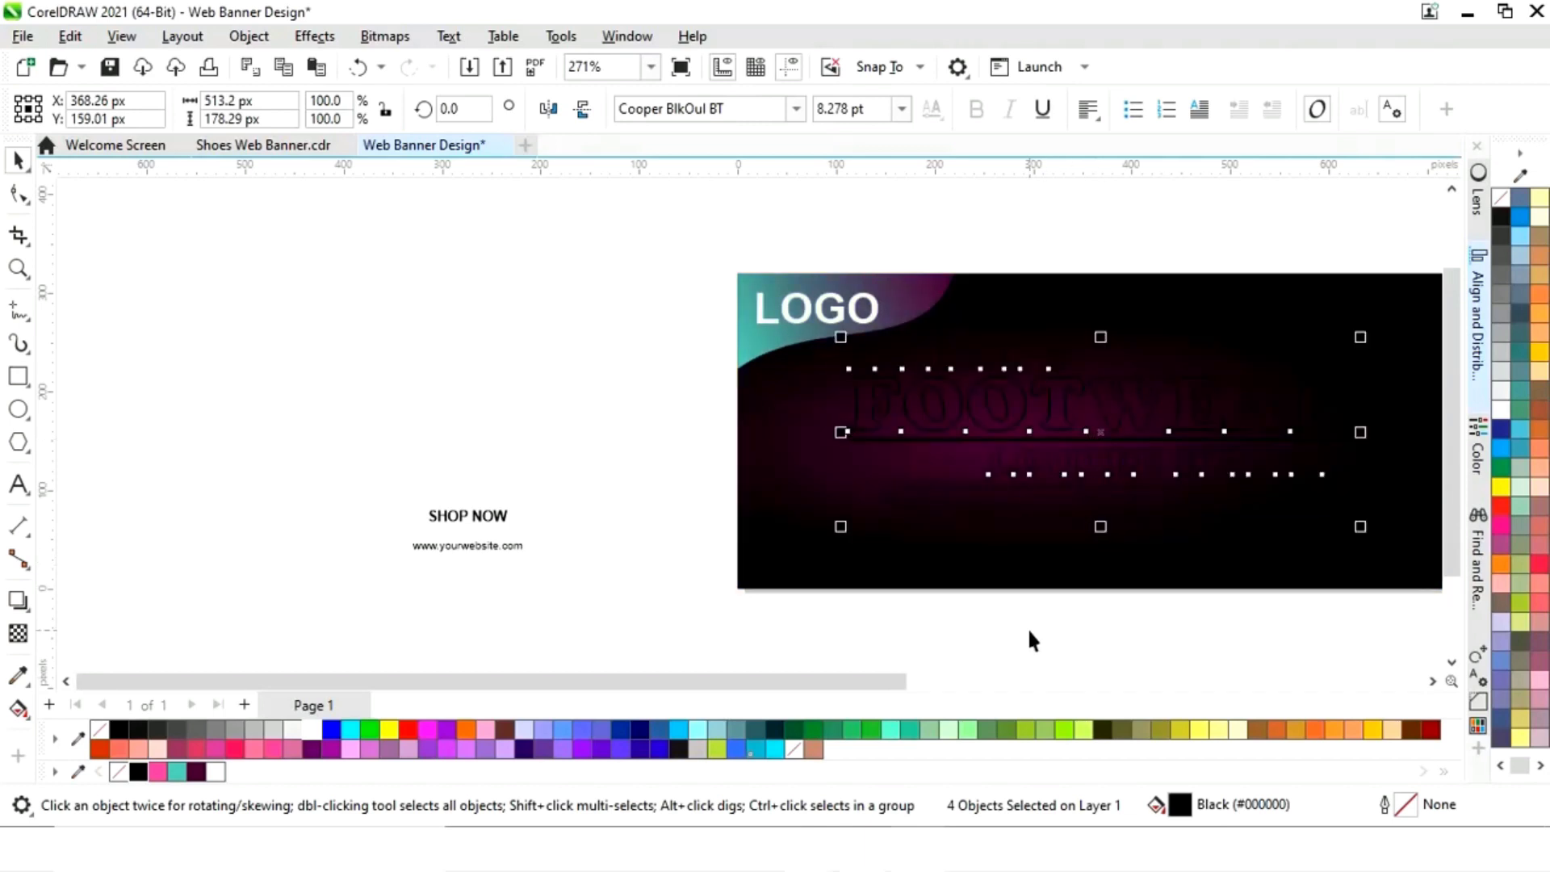
{"action": "left_click_drag", "start_coordinate": [898, 680], "coordinate": [1001, 684]}
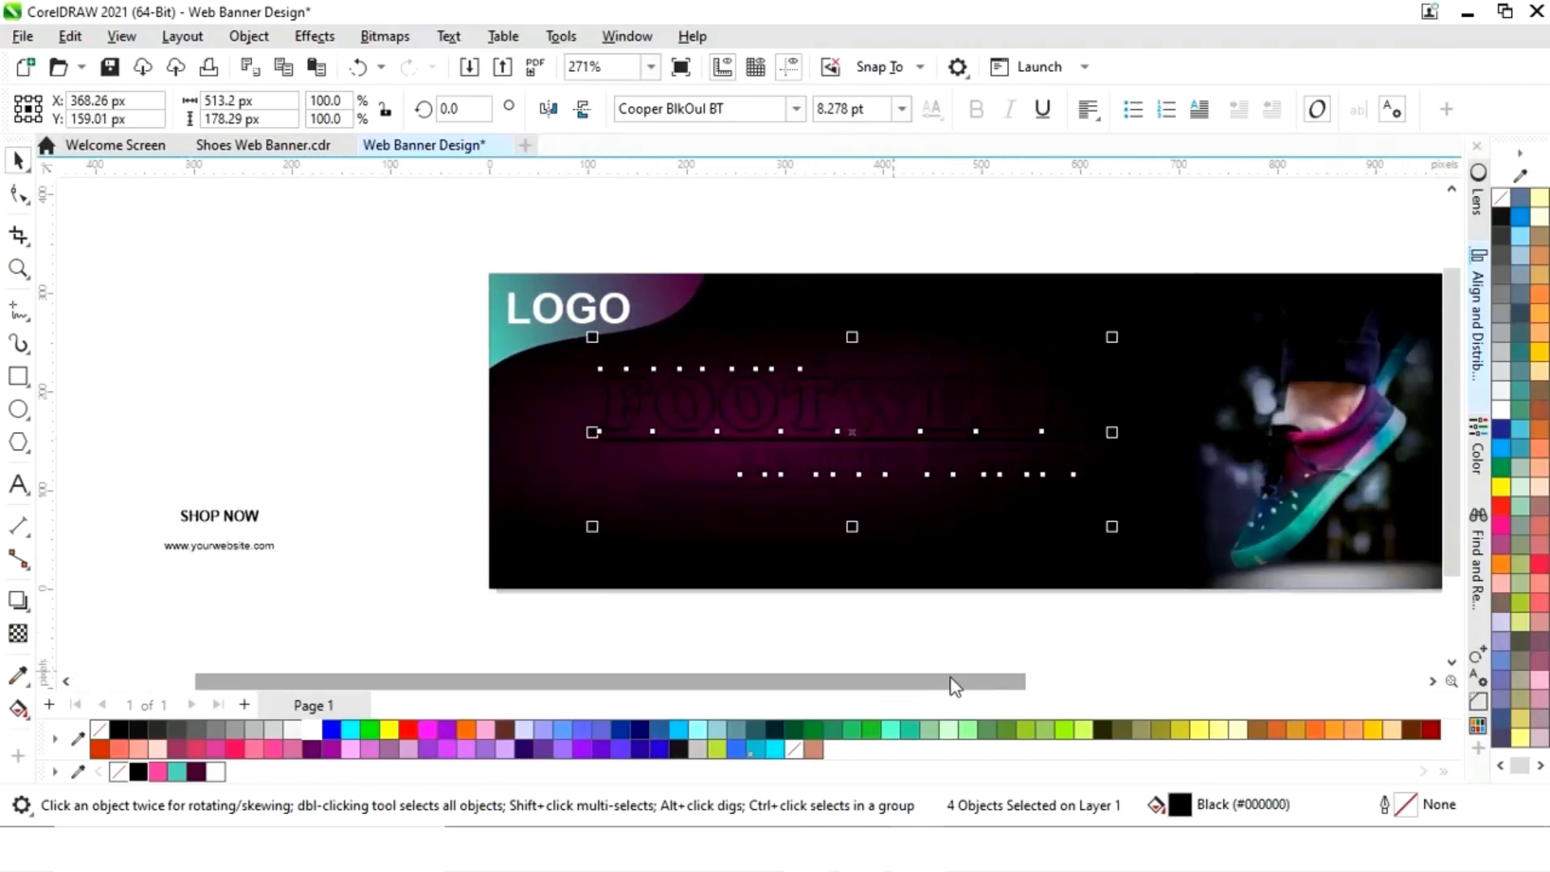
Colour EXCLUSIVE teal, FOOTWEAR pink and LIMITED EDITION white
{"action": "left_click", "coordinate": [737, 373]}
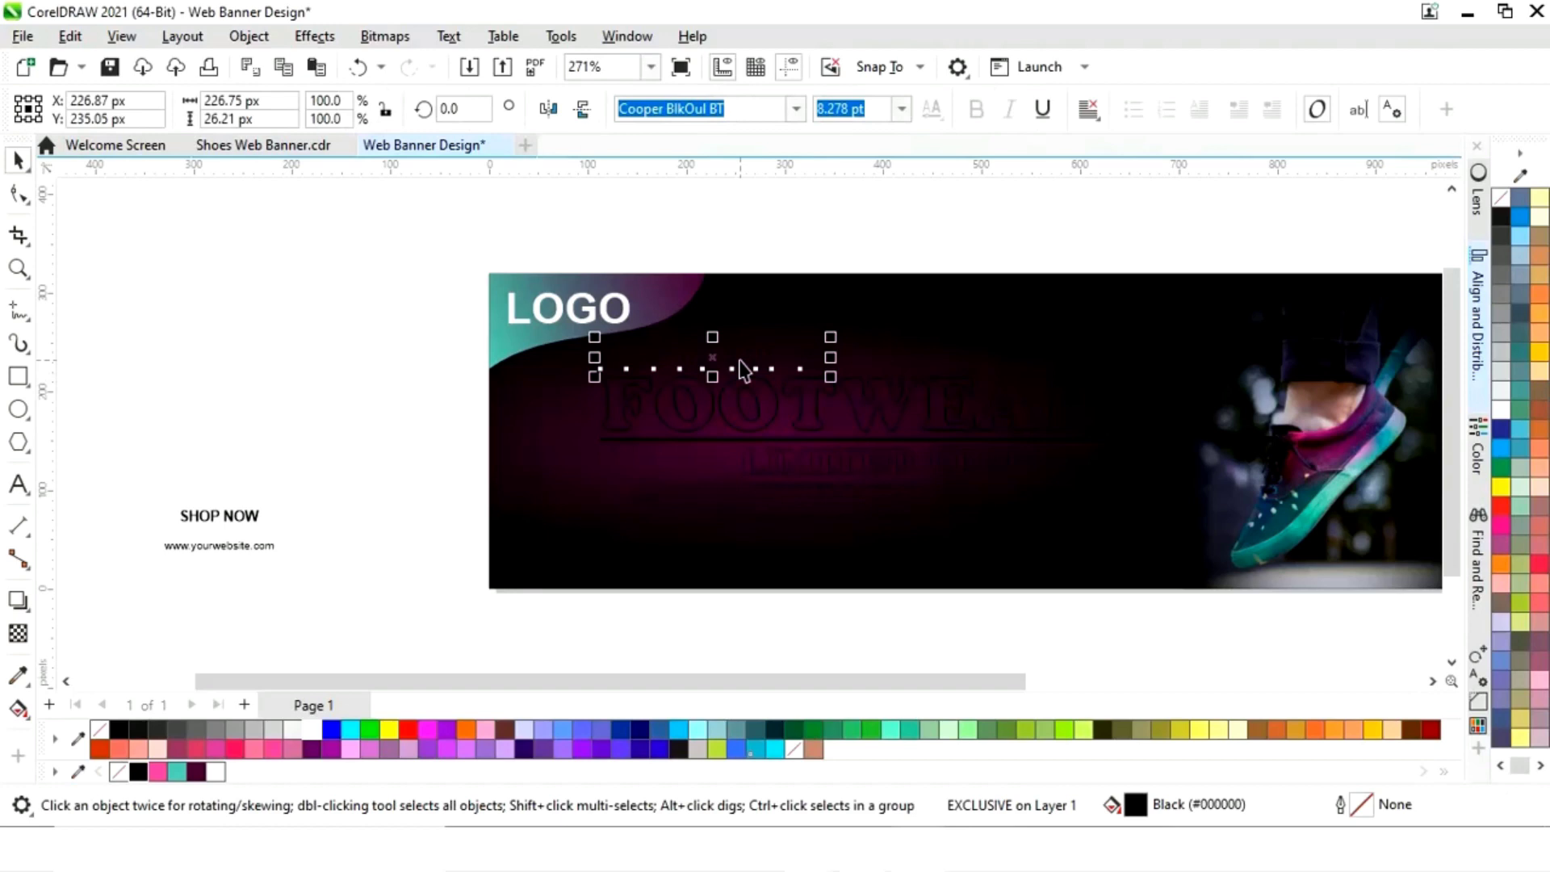
{"action": "left_click", "coordinate": [177, 772]}
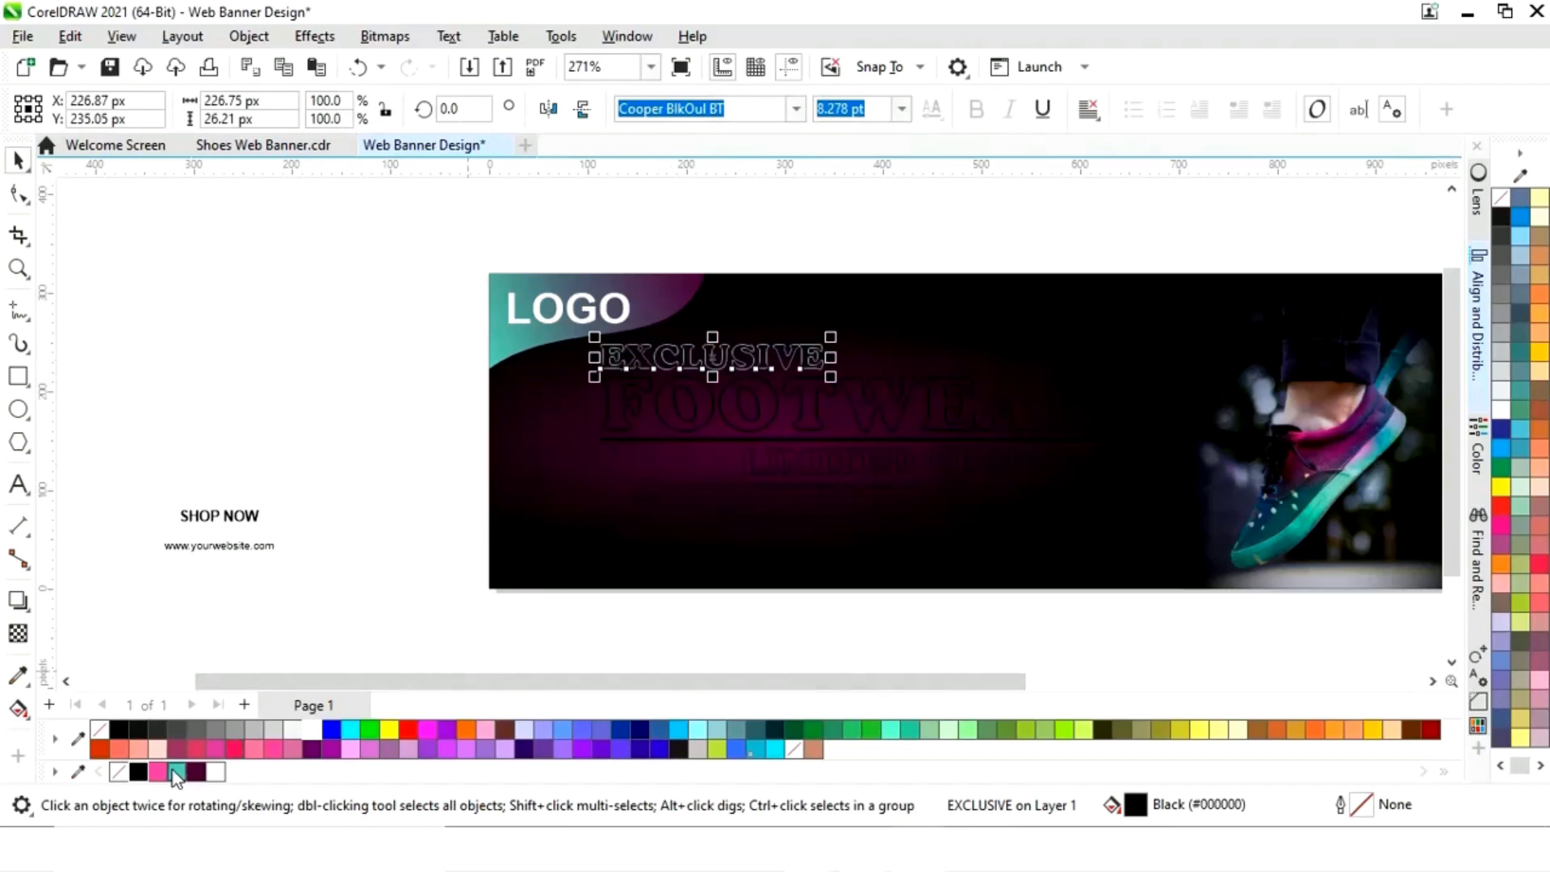
{"action": "left_click", "coordinate": [862, 434]}
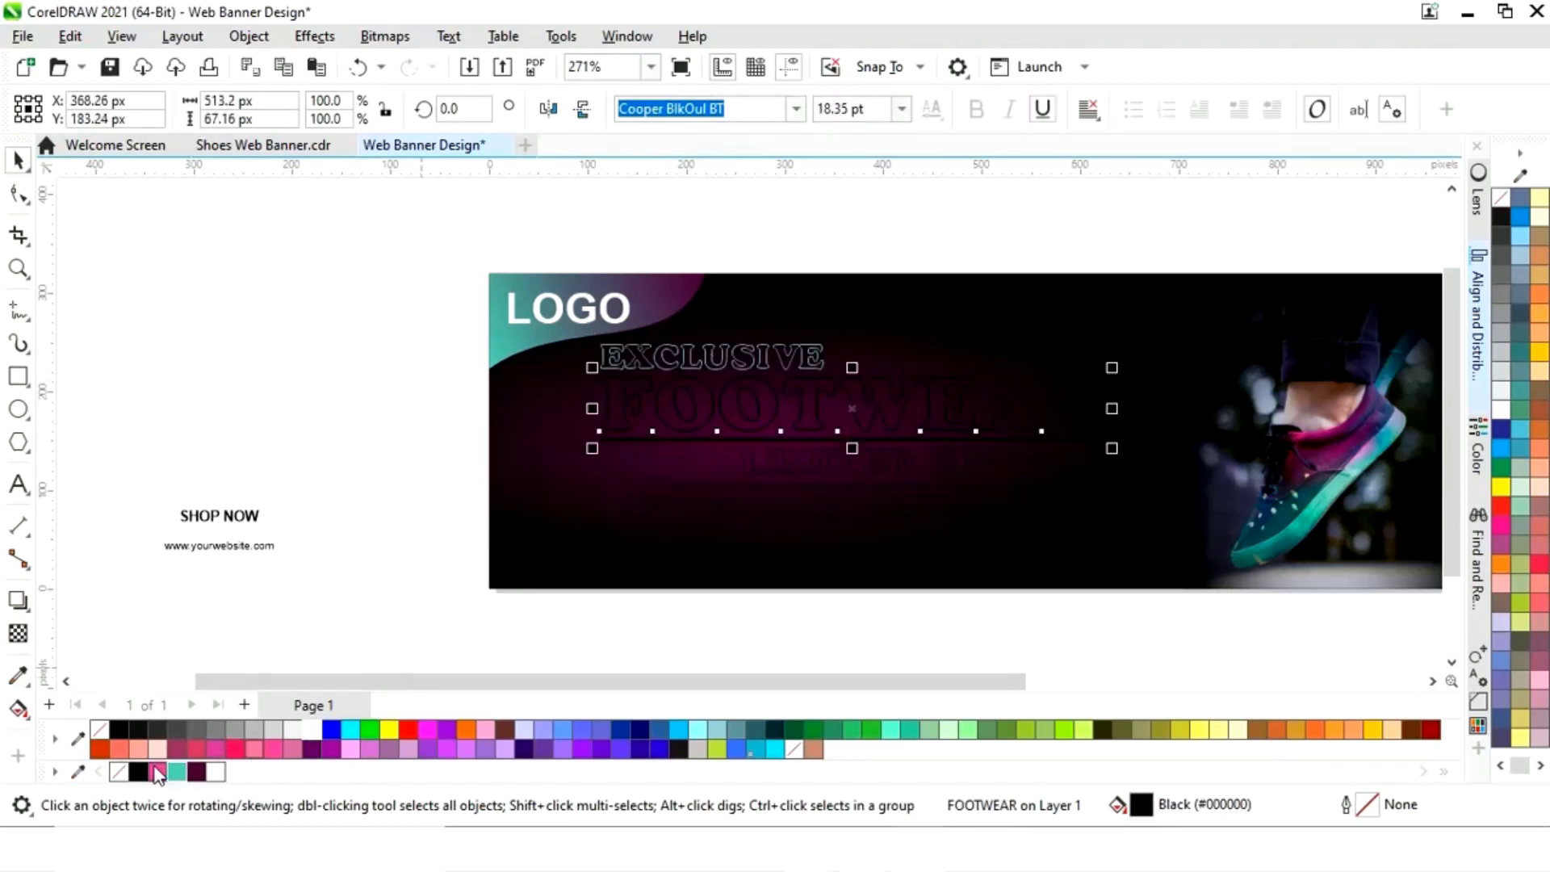
{"action": "left_click", "coordinate": [157, 772]}
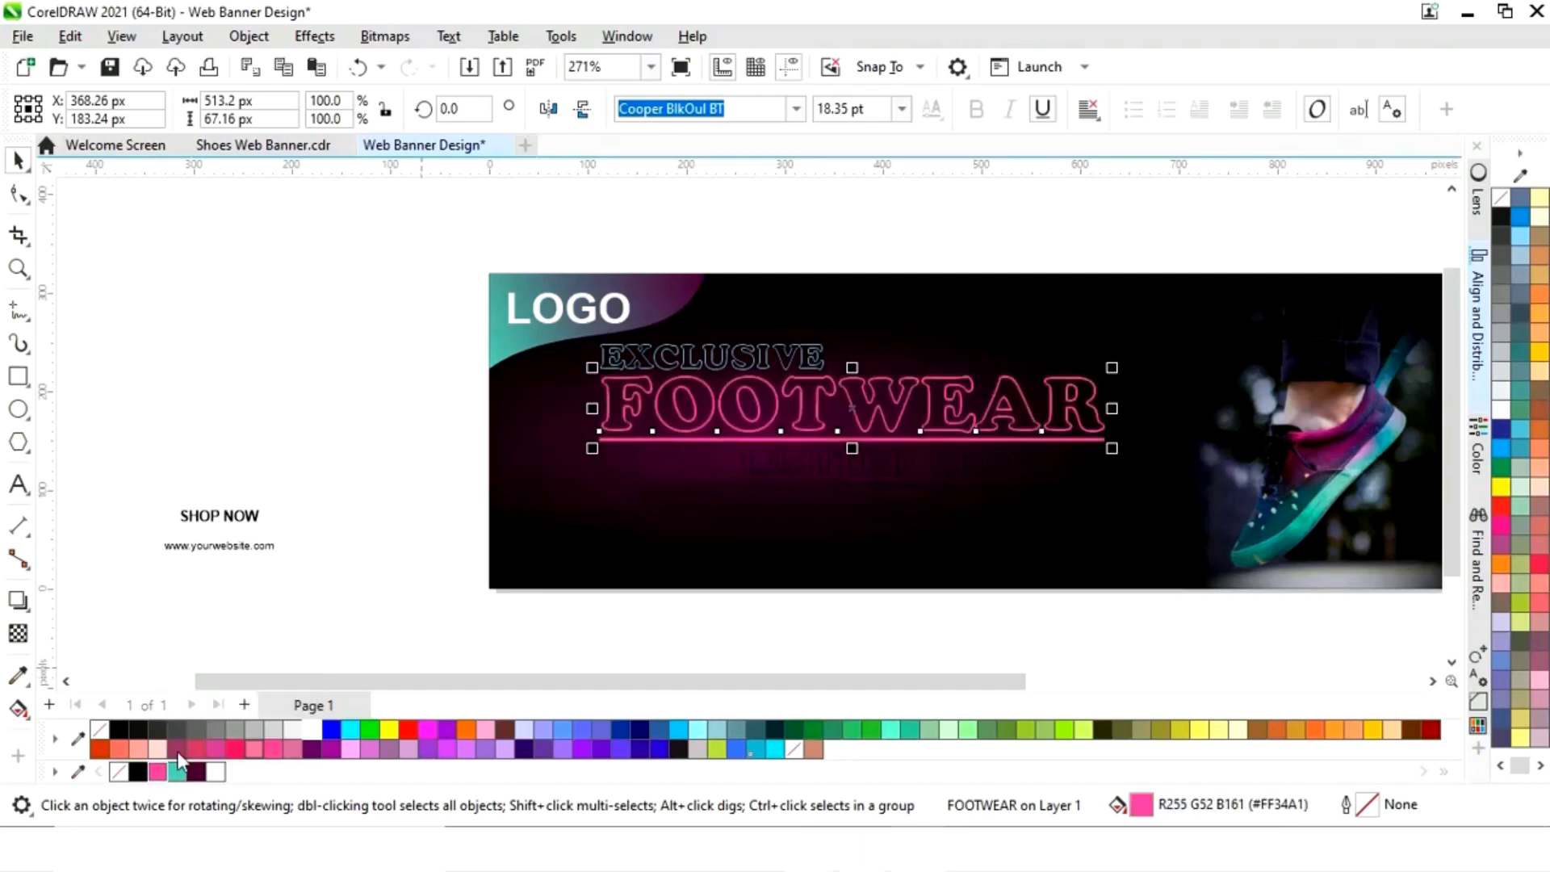
{"action": "left_click", "coordinate": [799, 478]}
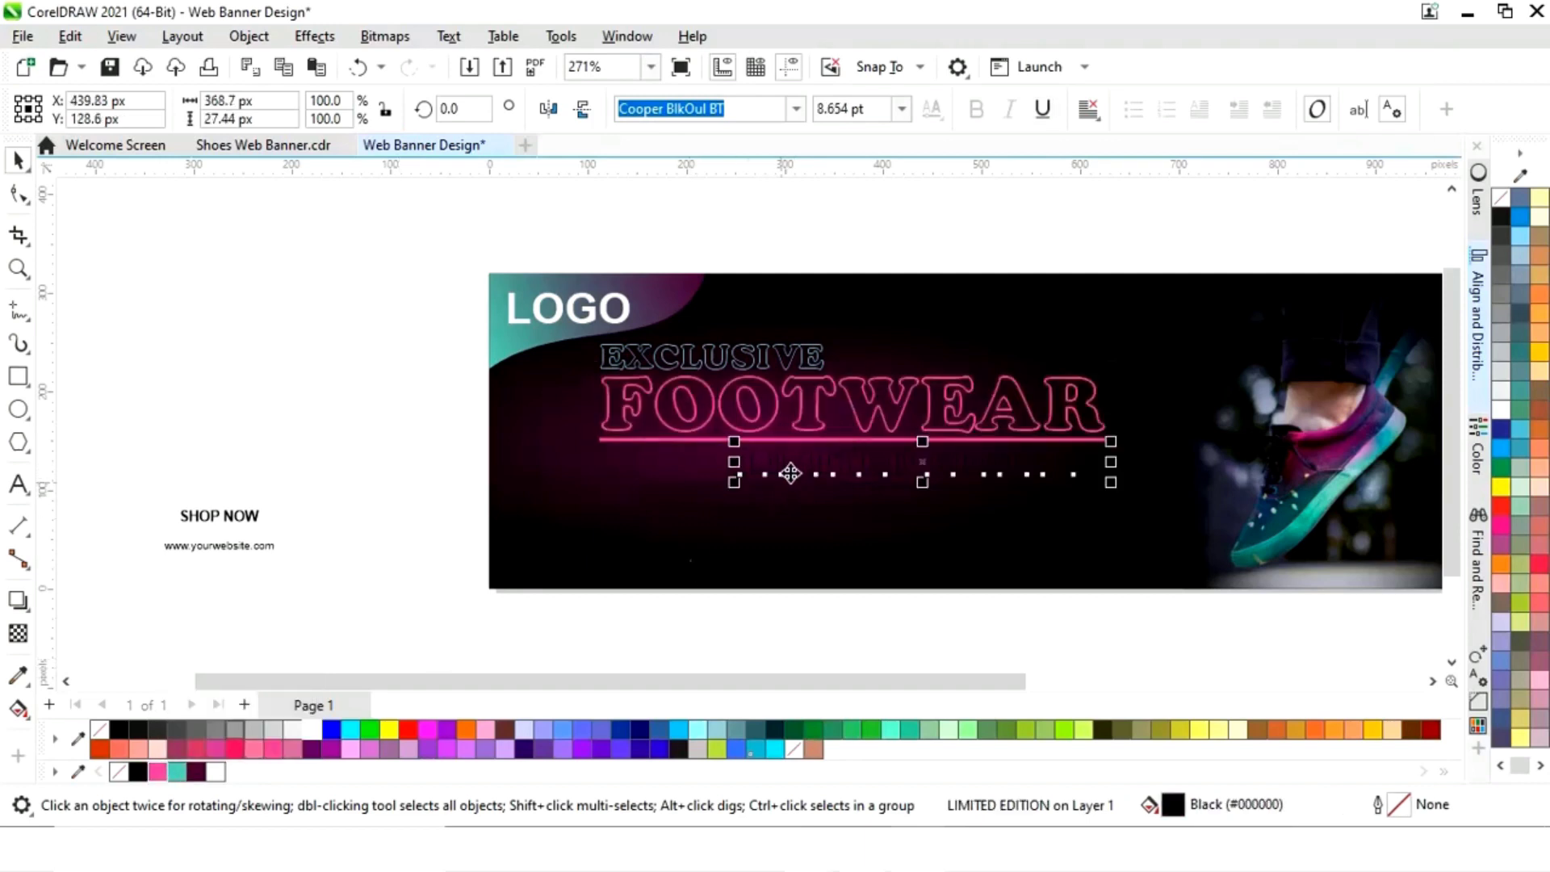
{"action": "left_click", "coordinate": [309, 728]}
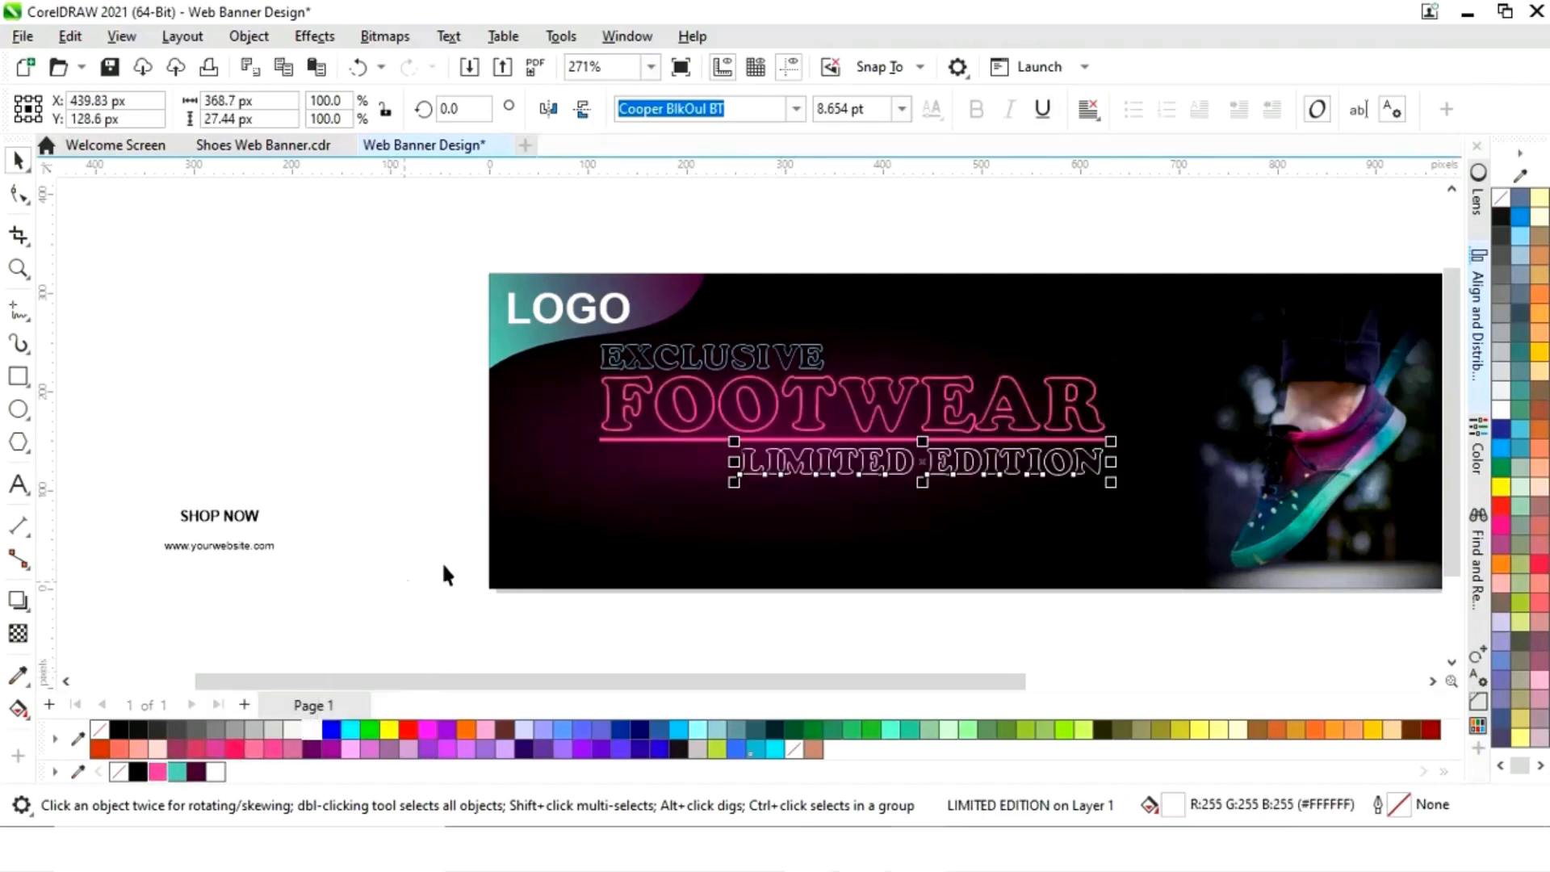
{"action": "left_click", "coordinate": [759, 517]}
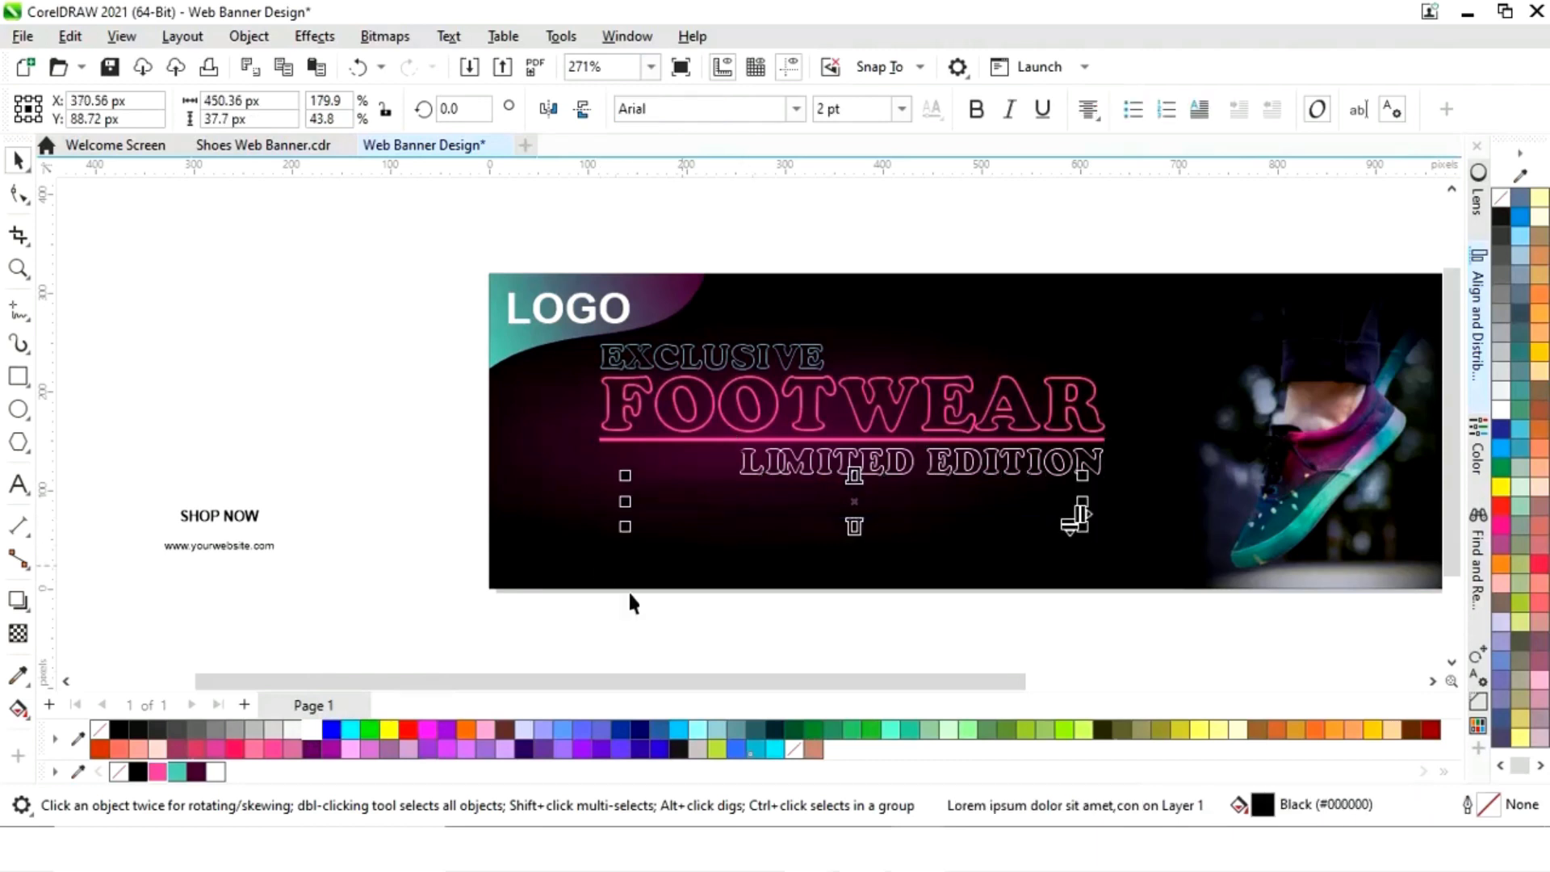
Make the Lorem ipsum paragraph white and move SHOP NOW and the web address to the banner's left edge
{"action": "left_click", "coordinate": [309, 733]}
{"action": "left_click", "coordinate": [381, 595]}
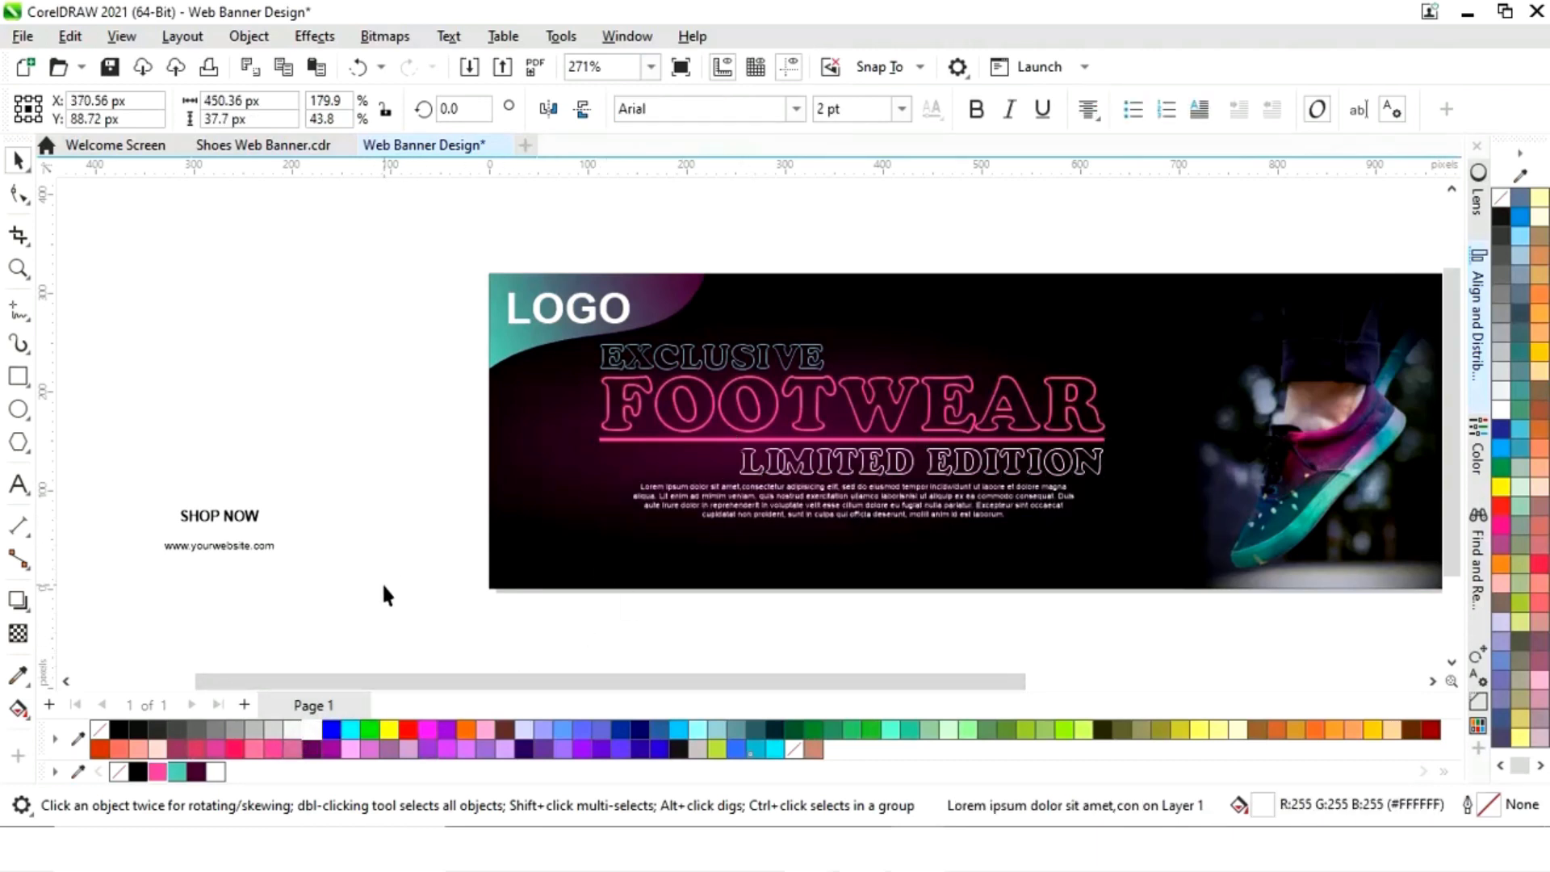
{"action": "left_click_drag", "start_coordinate": [133, 589], "coordinate": [341, 478]}
{"action": "left_click_drag", "start_coordinate": [218, 537], "coordinate": [415, 541]}
{"action": "scroll", "coordinate": [483, 580], "scroll_direction": "down", "scroll_amount": 2}
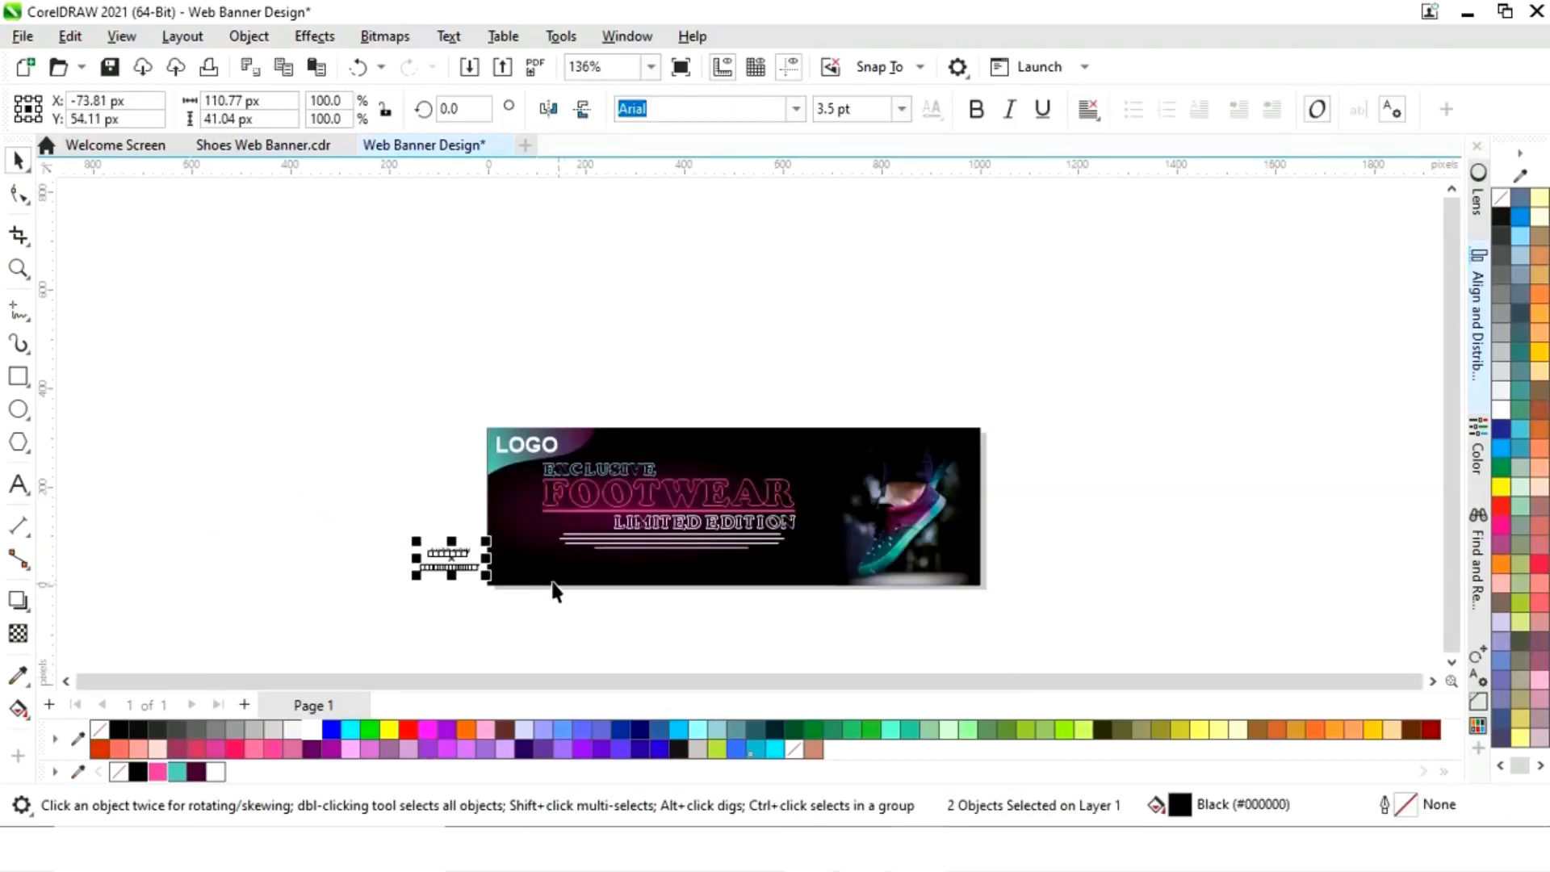
{"action": "scroll", "coordinate": [1071, 547], "scroll_direction": "up", "scroll_amount": 3}
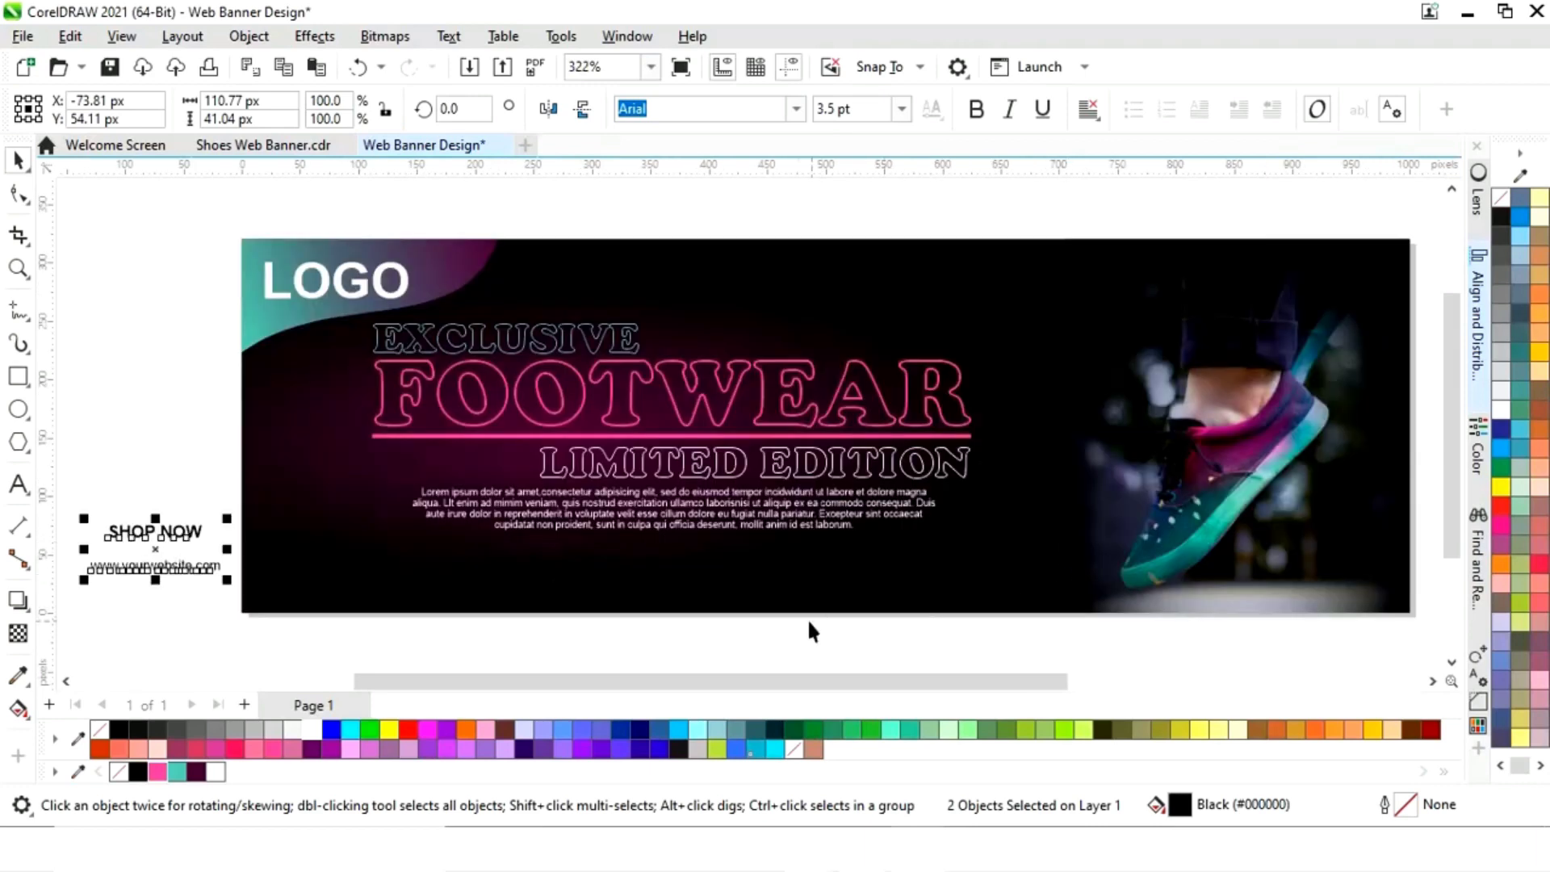
{"action": "left_click", "coordinate": [777, 636]}
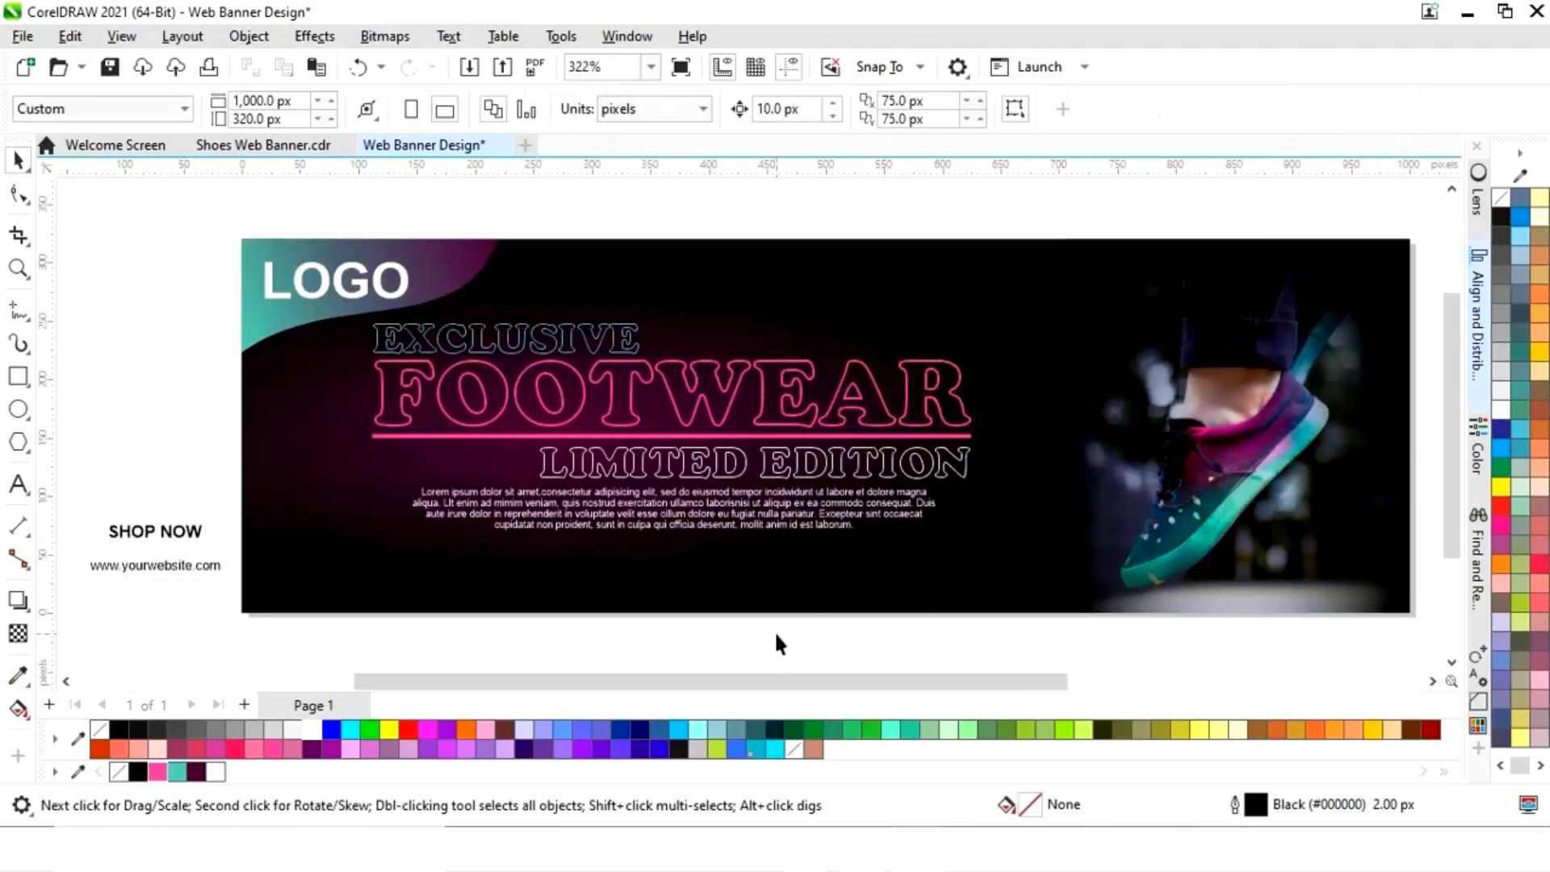
Draw a rectangle and round its corners fully into a pill shape
{"action": "left_click", "coordinate": [18, 376]}
{"action": "key", "text": "F6"}
{"action": "left_click_drag", "start_coordinate": [533, 628], "coordinate": [714, 611]}
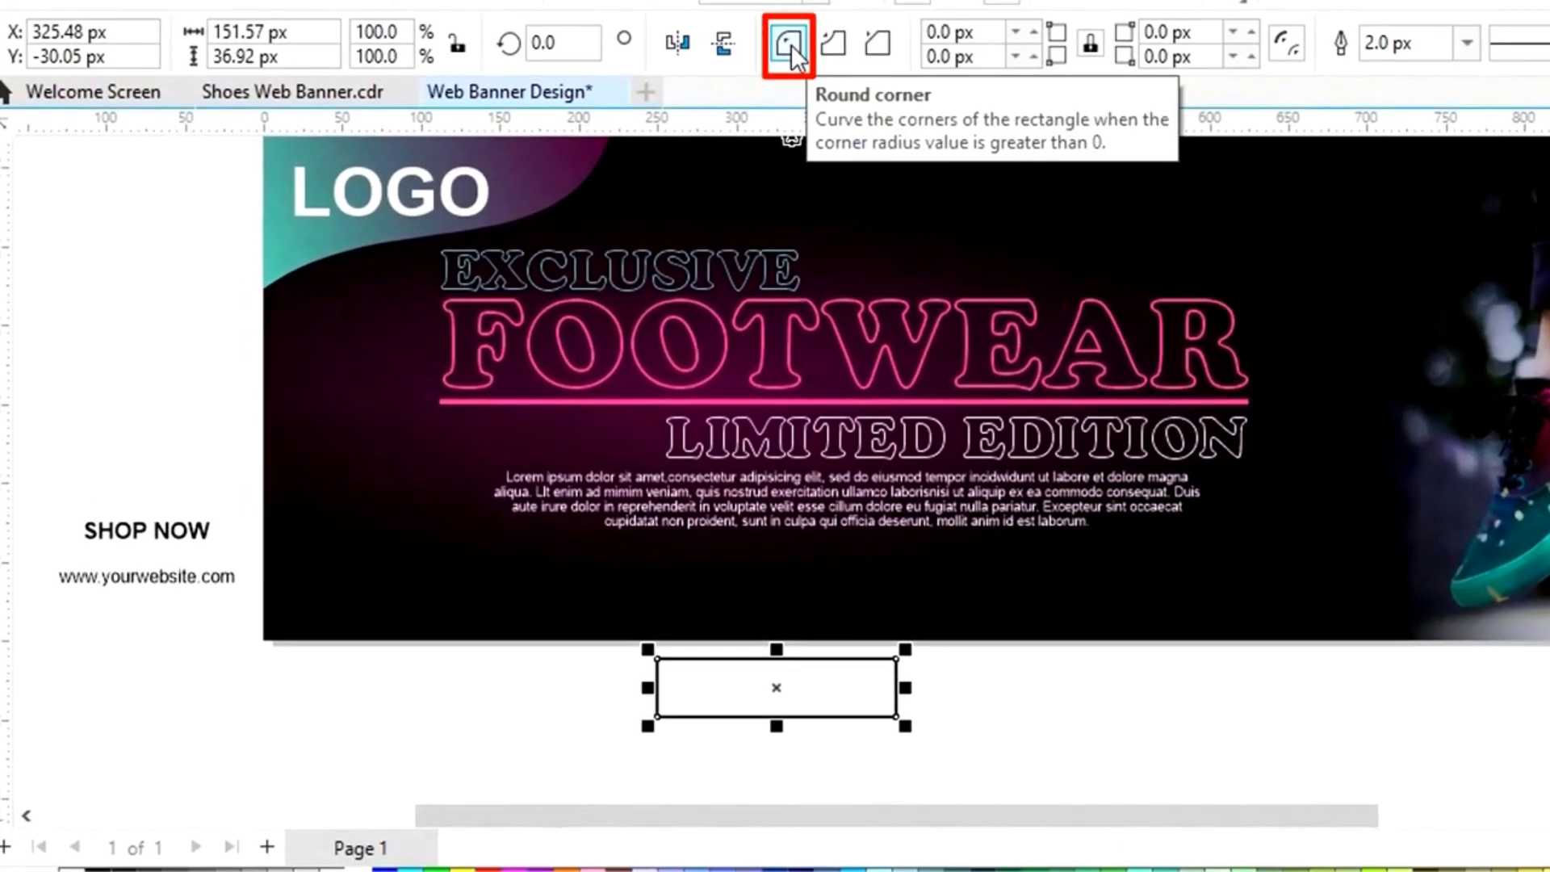
{"action": "left_click", "coordinate": [21, 199]}
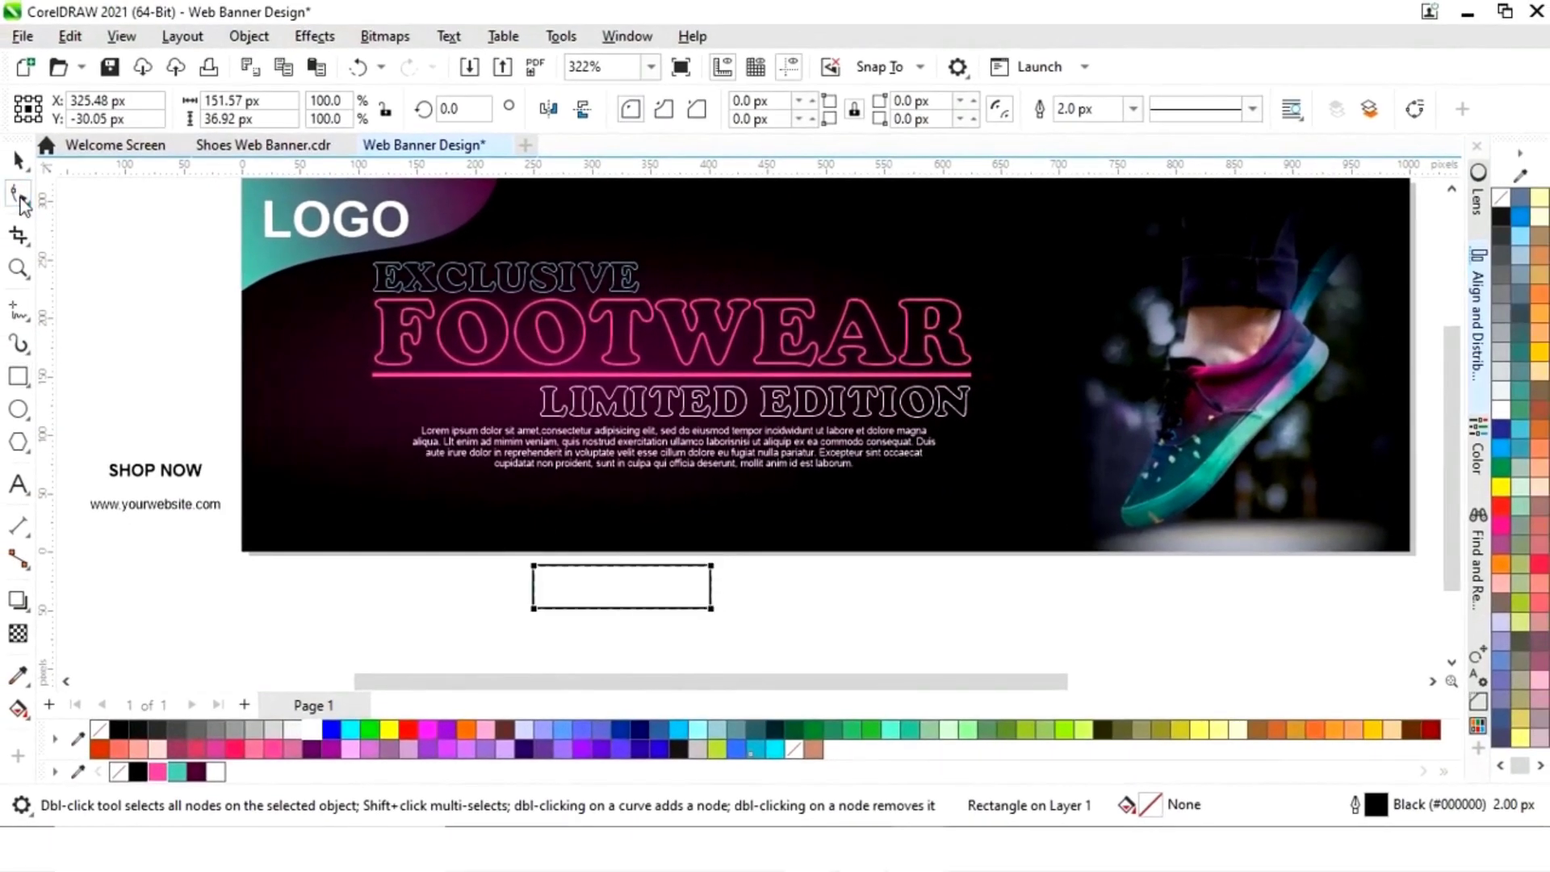
{"action": "left_click_drag", "start_coordinate": [536, 566], "coordinate": [588, 564]}
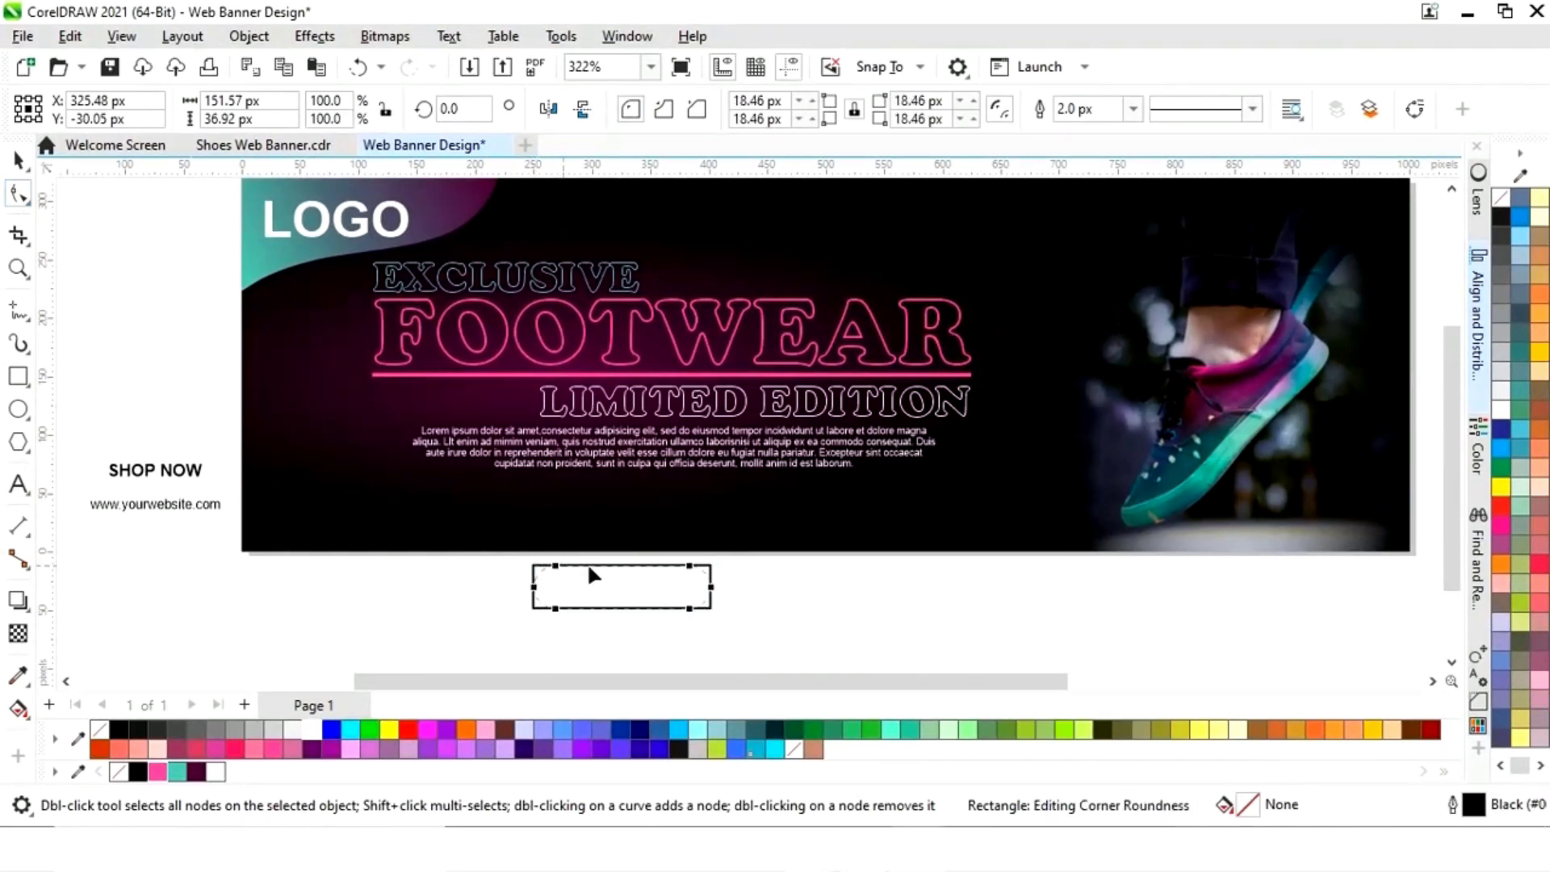
{"action": "left_click", "coordinate": [19, 163]}
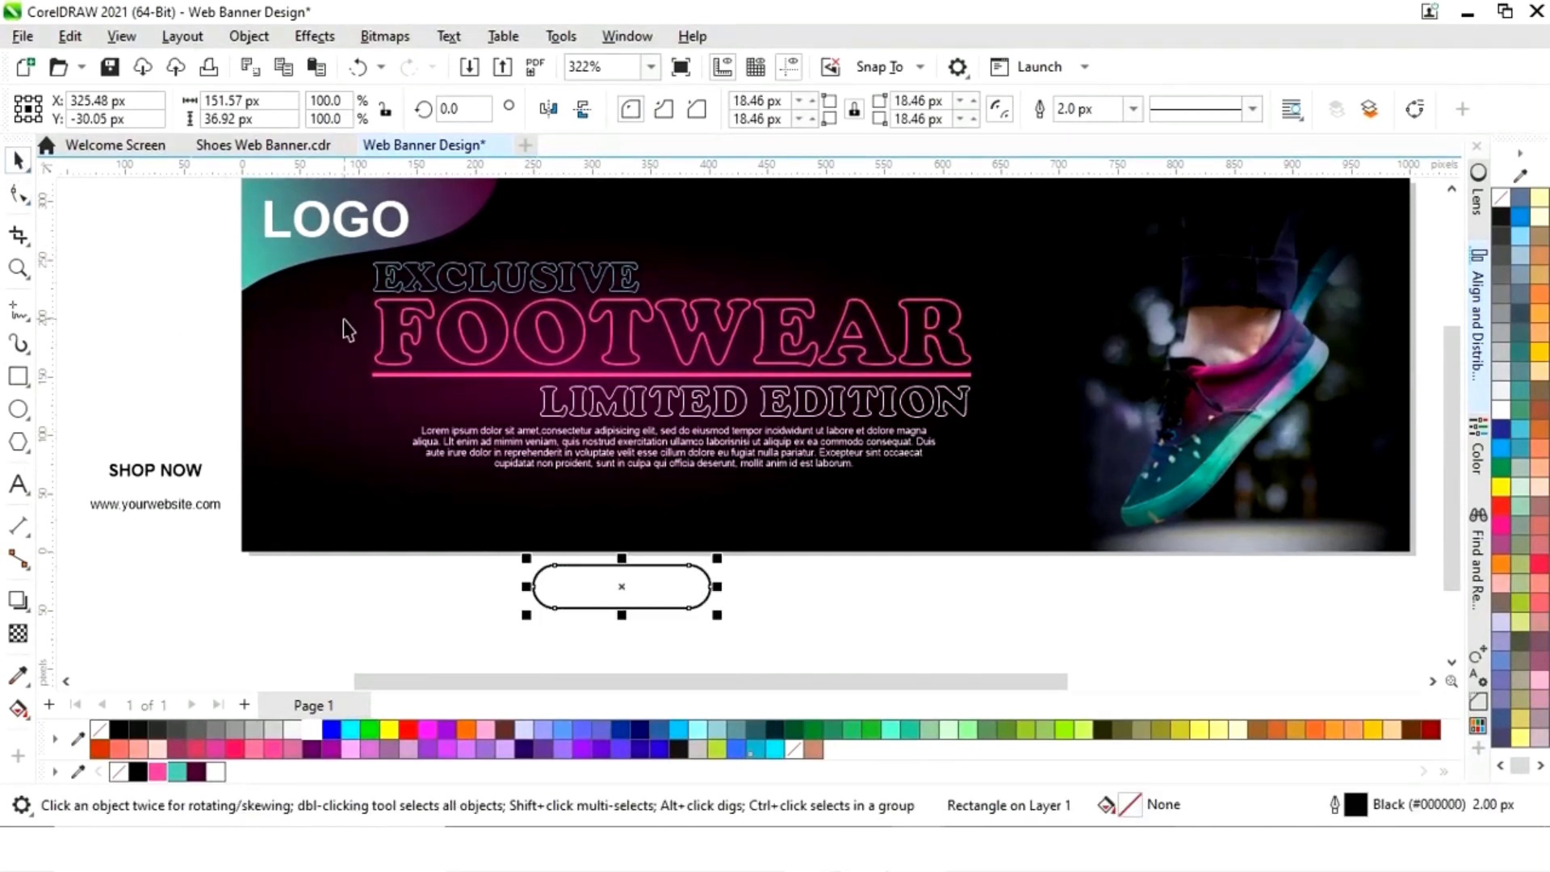
Fill the pill pink with no outline and scale it onto the banner under the body text
{"action": "left_click", "coordinate": [158, 775]}
{"action": "right_click", "coordinate": [119, 772]}
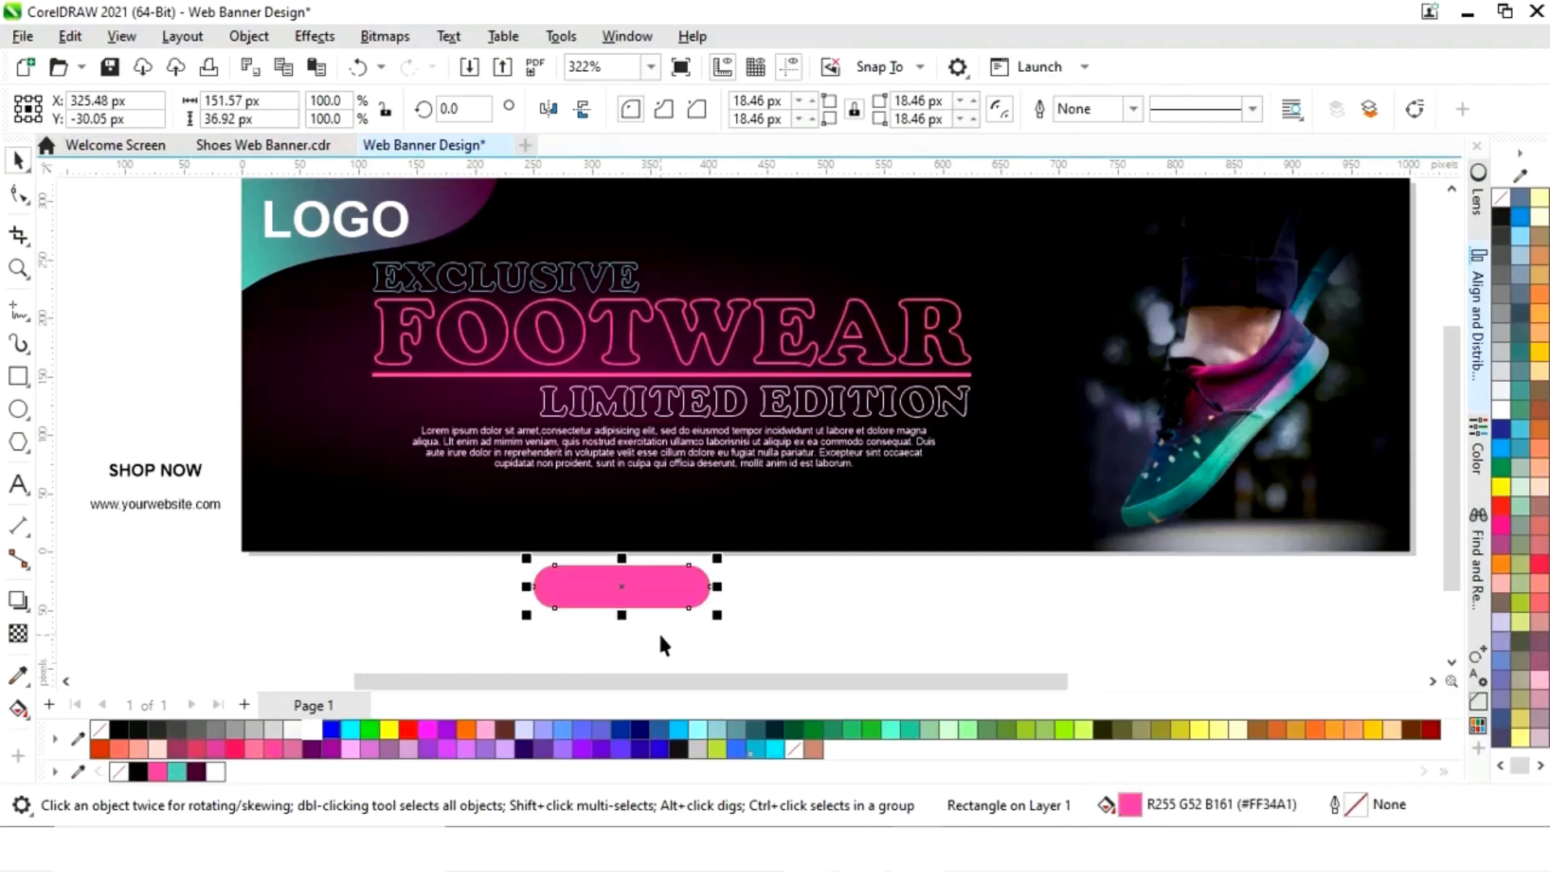
{"action": "left_click_drag", "start_coordinate": [623, 588], "coordinate": [701, 508]}
{"action": "left_click_drag", "start_coordinate": [791, 482], "coordinate": [690, 504]}
{"action": "left_click", "coordinate": [709, 599]}
Shrink the pink button to 71.1% and drag a copy below the banner
{"action": "key", "text": "z"}
{"action": "left_click_drag", "start_coordinate": [521, 376], "coordinate": [834, 608]}
{"action": "key", "text": "space"}
{"action": "left_click", "coordinate": [877, 442]}
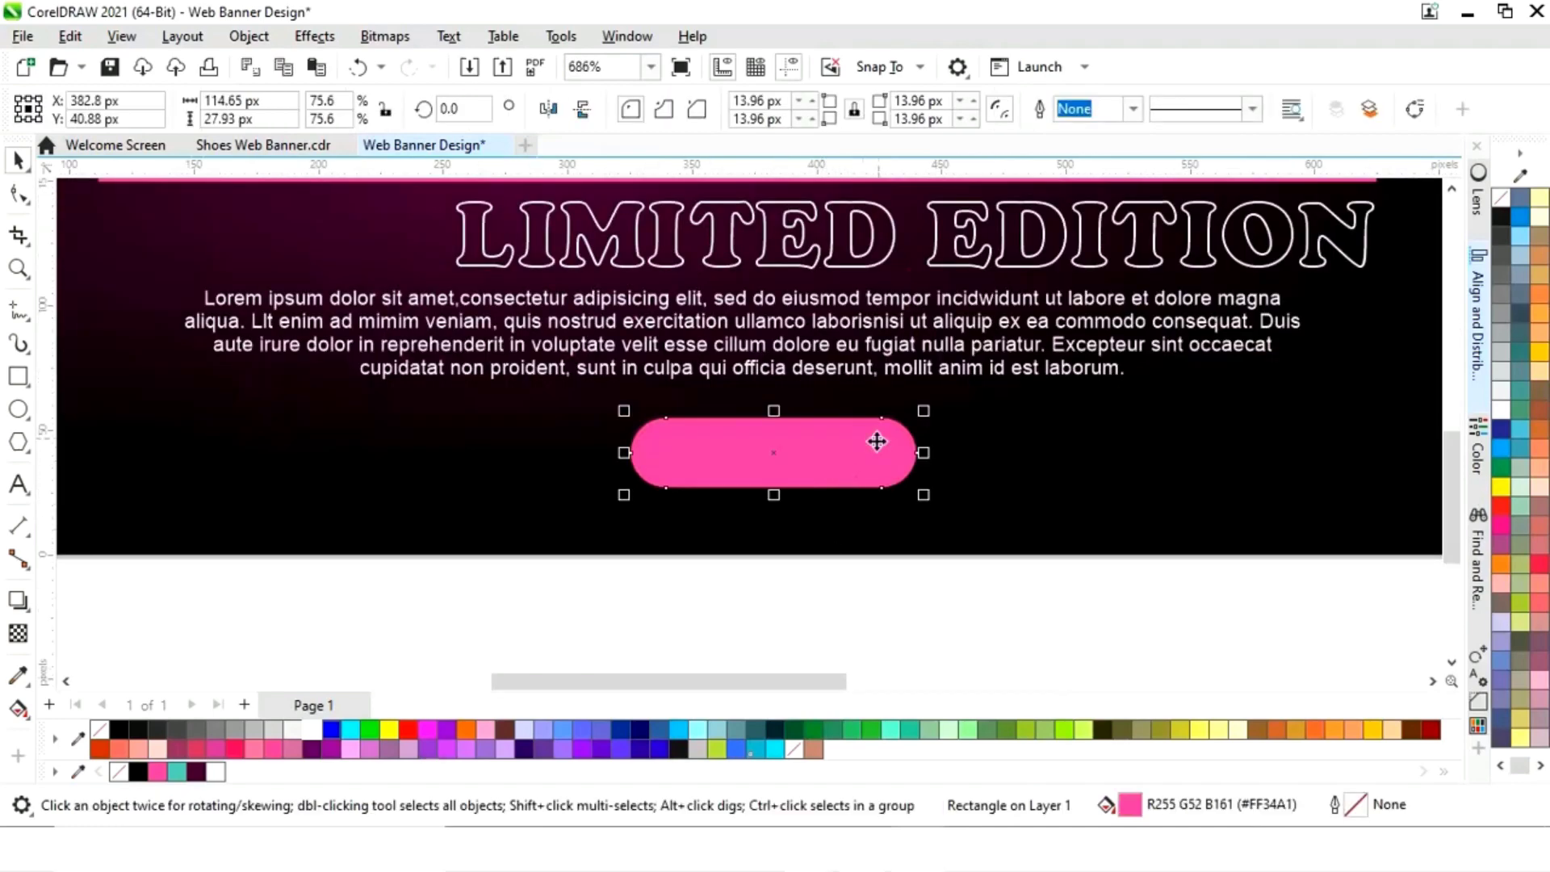
{"action": "left_click_drag", "start_coordinate": [923, 411], "coordinate": [914, 412]}
{"action": "left_click_drag", "start_coordinate": [825, 455], "coordinate": [1142, 616]}
Apply a 6.4-pixel Gaussian Blur to the pink button on the banner
{"action": "left_click", "coordinate": [842, 439]}
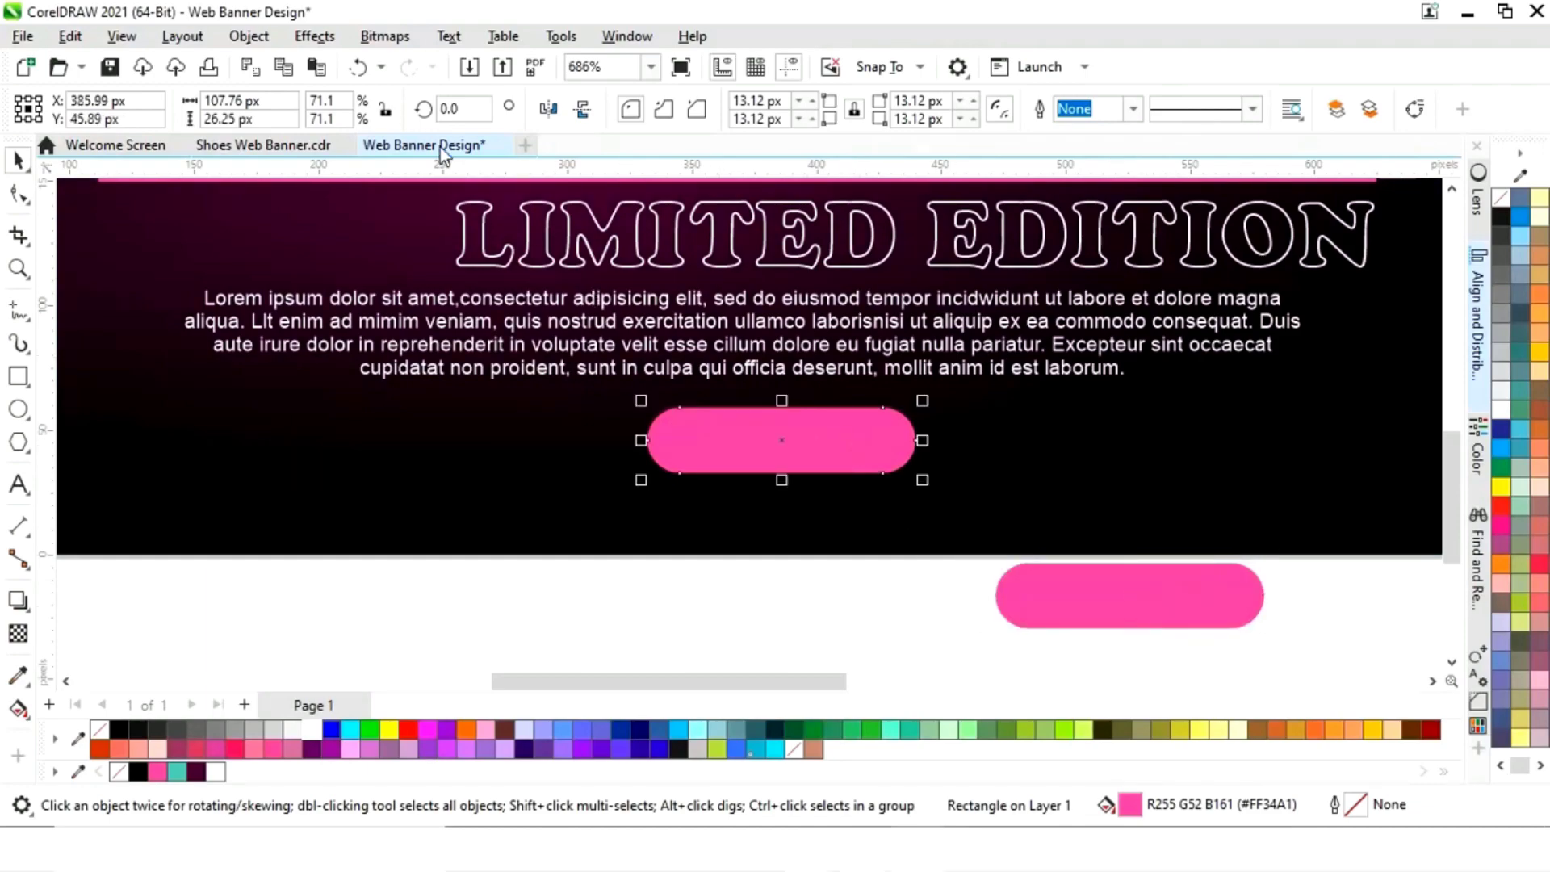
{"action": "left_click", "coordinate": [314, 37]}
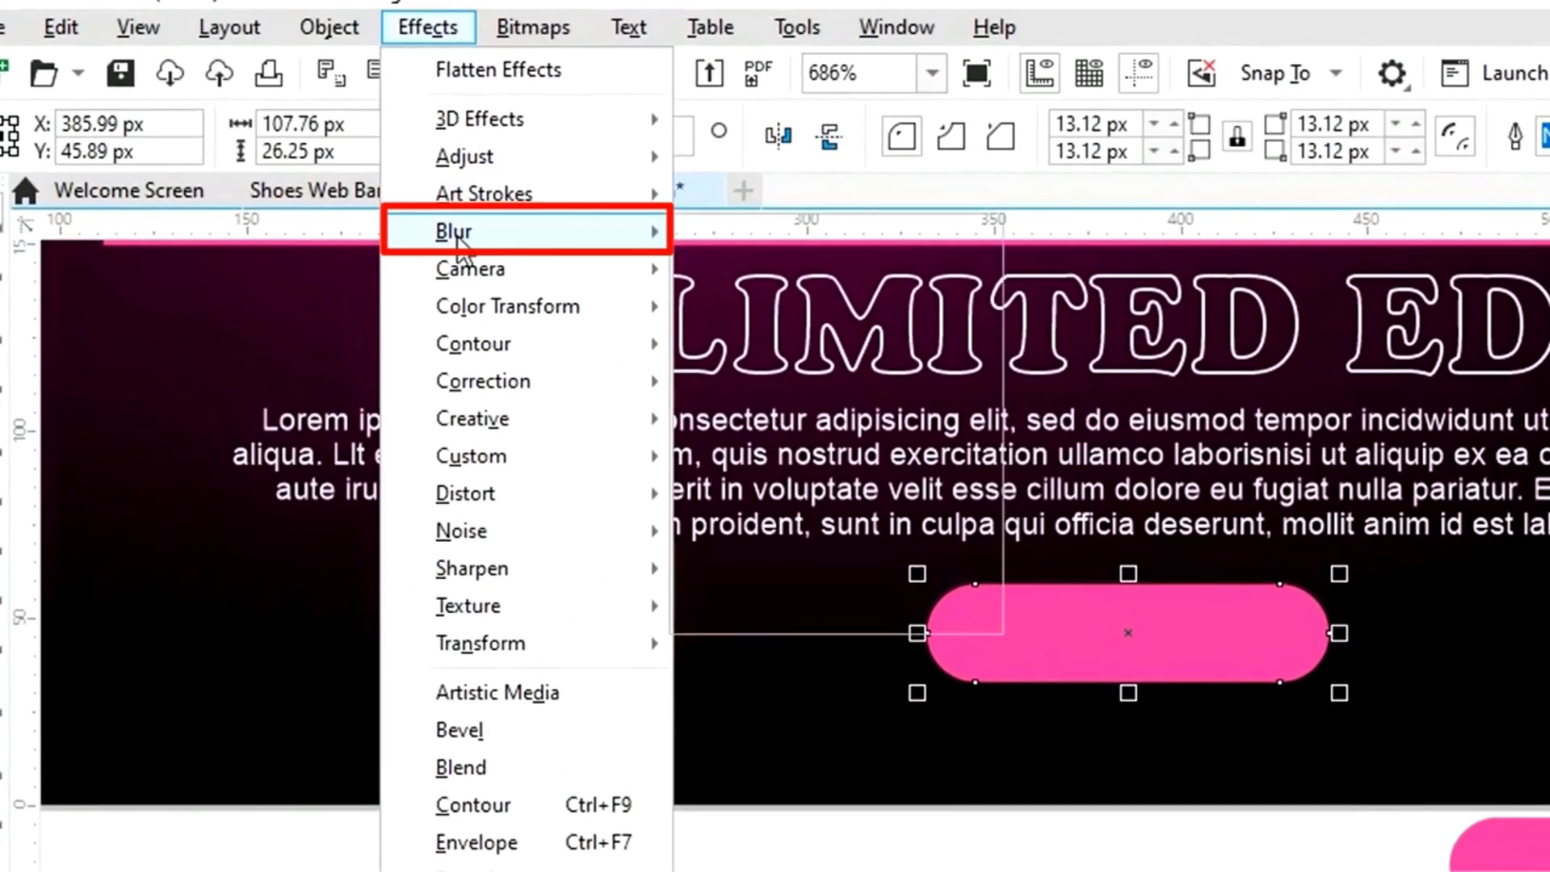
{"action": "mouse_move", "coordinate": [521, 213]}
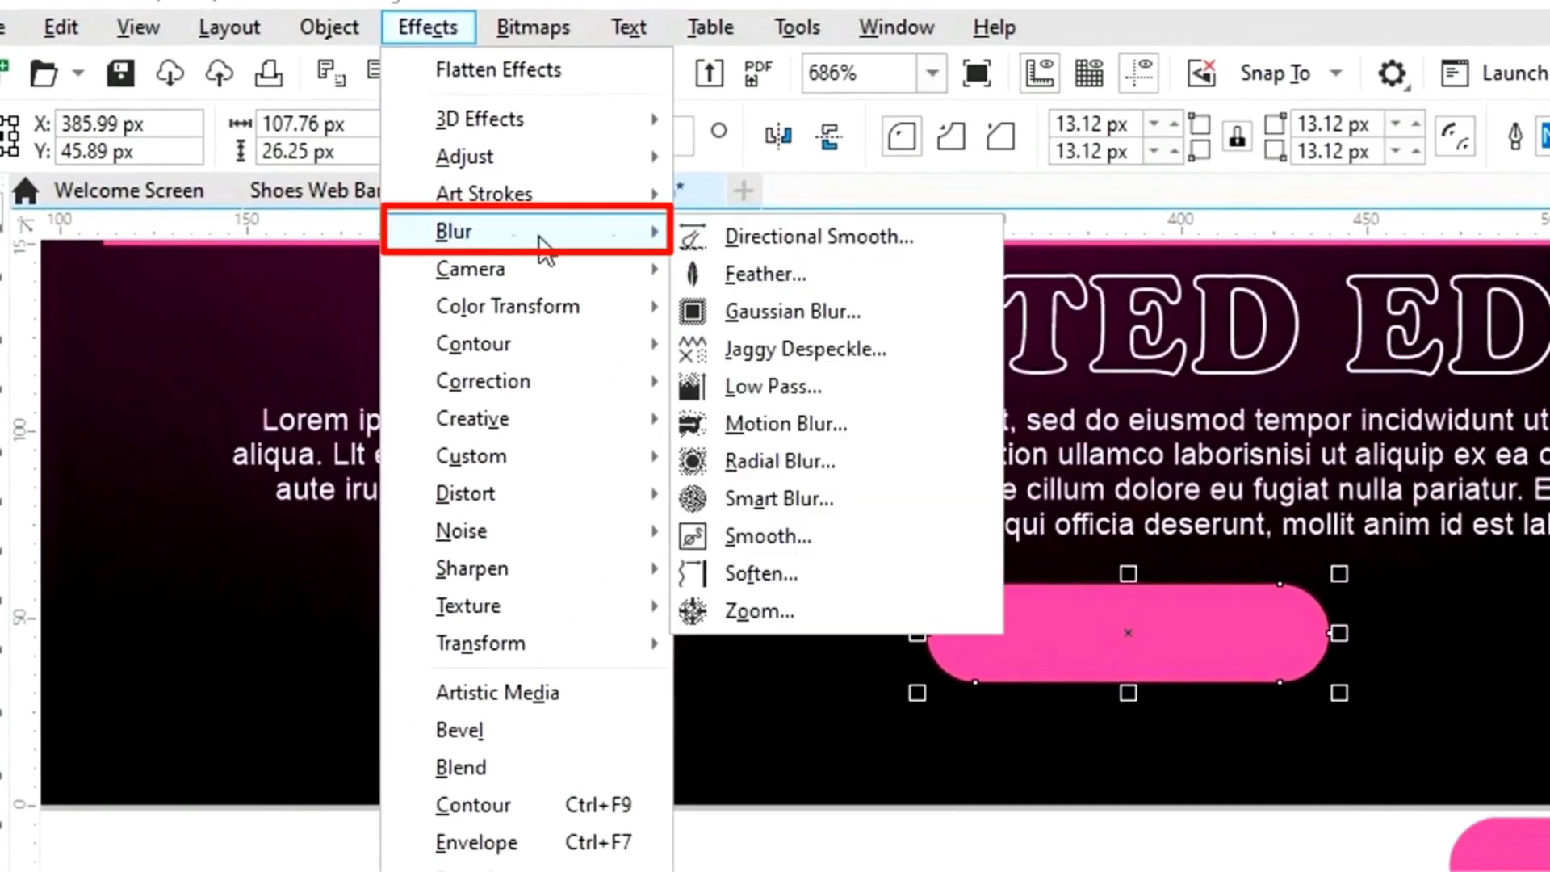
{"action": "left_click", "coordinate": [789, 313]}
{"action": "left_click_drag", "start_coordinate": [1071, 468], "coordinate": [519, 387]}
{"action": "left_click_drag", "start_coordinate": [417, 475], "coordinate": [370, 469]}
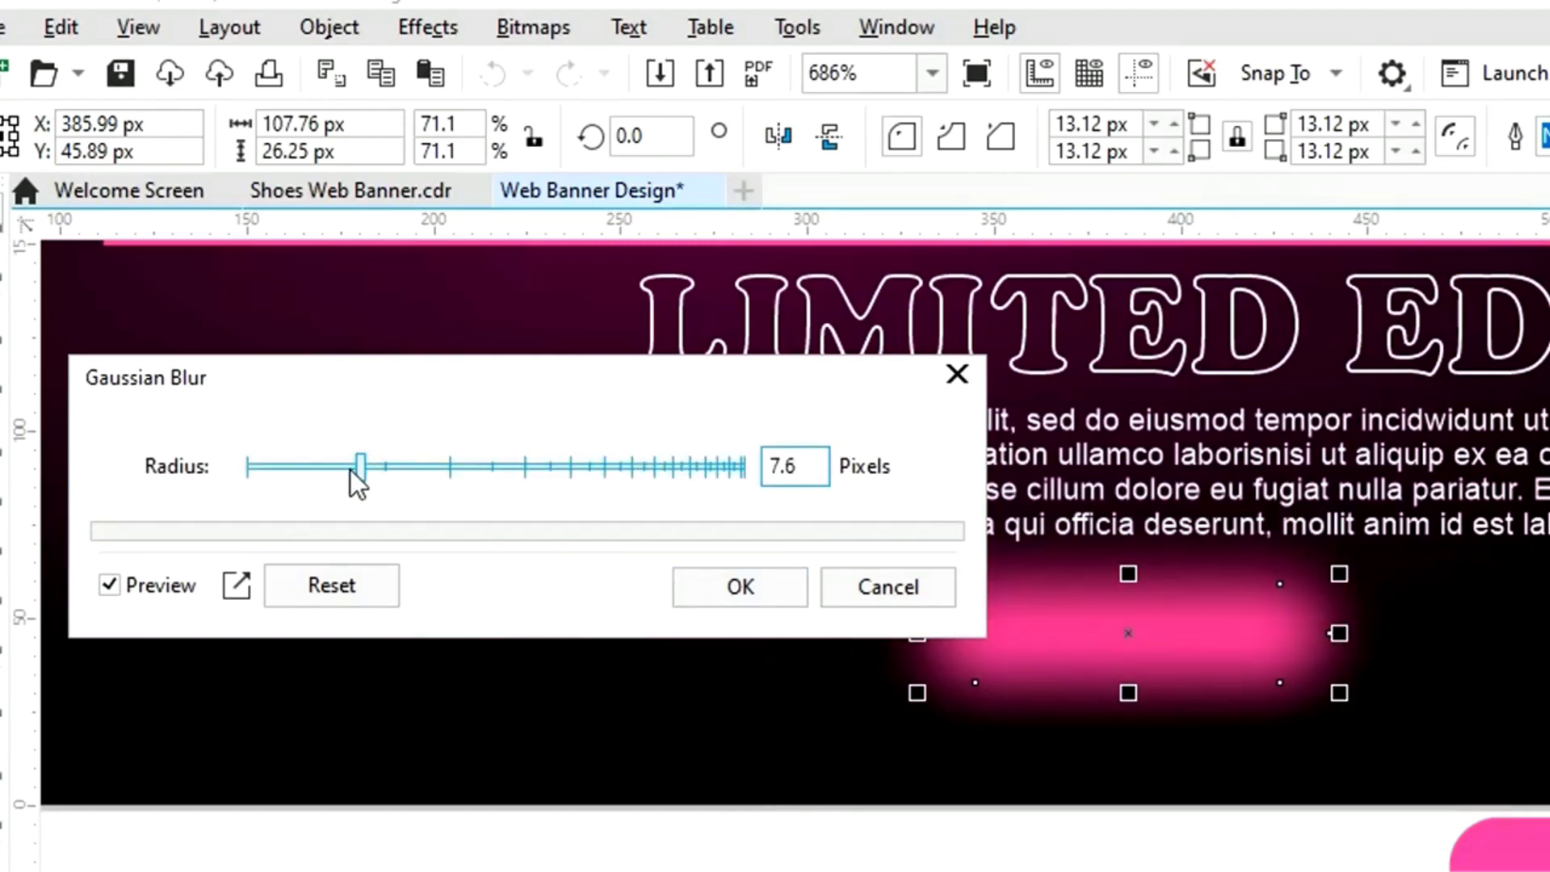
{"action": "left_click_drag", "start_coordinate": [350, 470], "coordinate": [348, 469]}
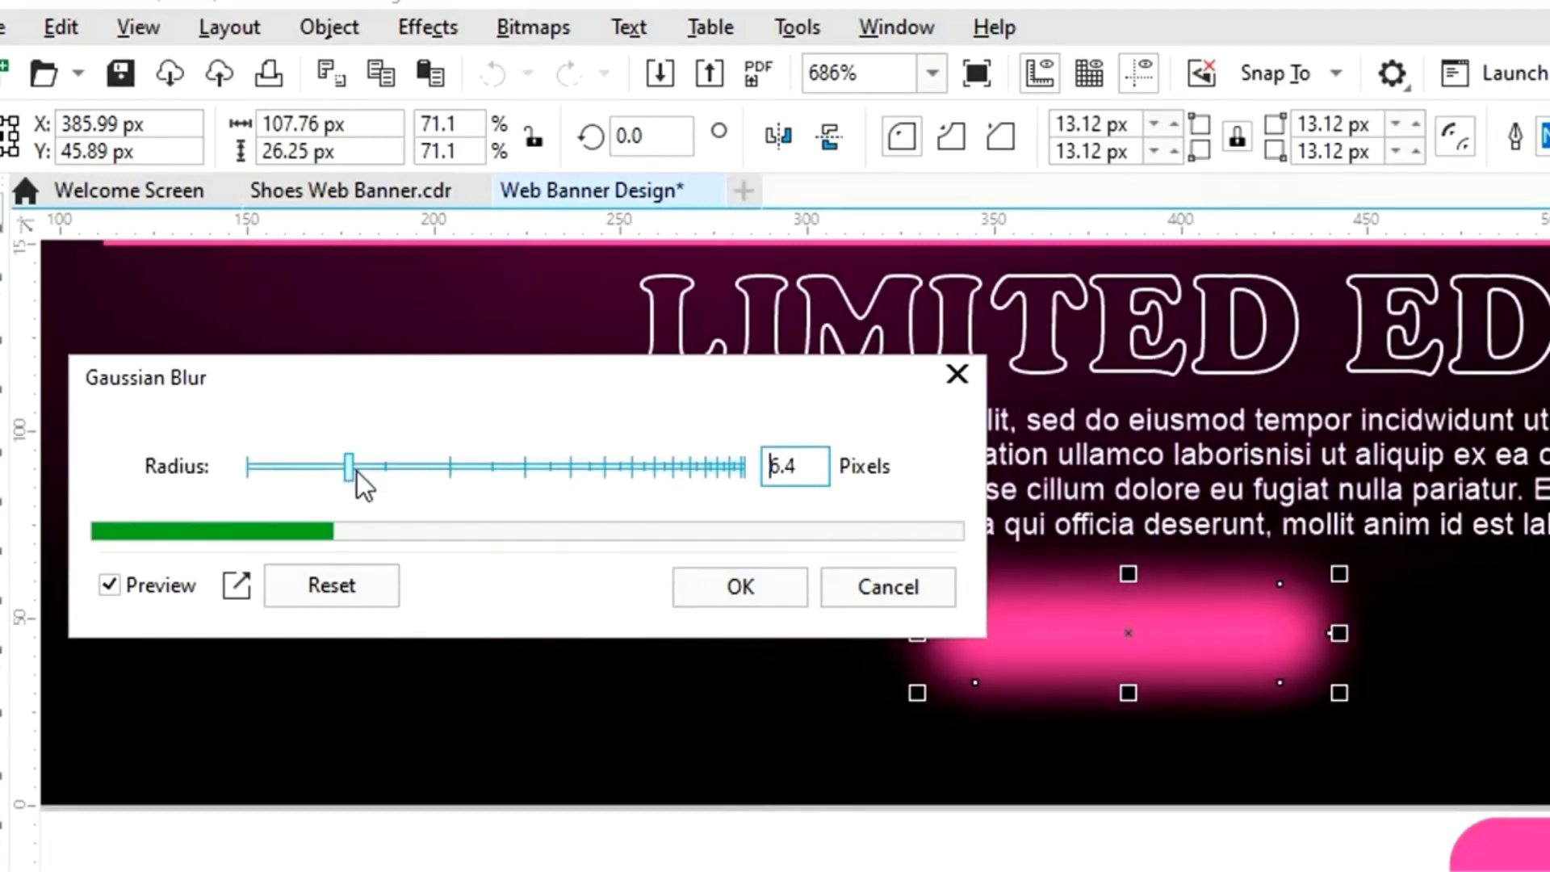
{"action": "left_click", "coordinate": [715, 584]}
Shift the unblurred pink copy to the left below the banner
{"action": "key", "text": "Escape"}
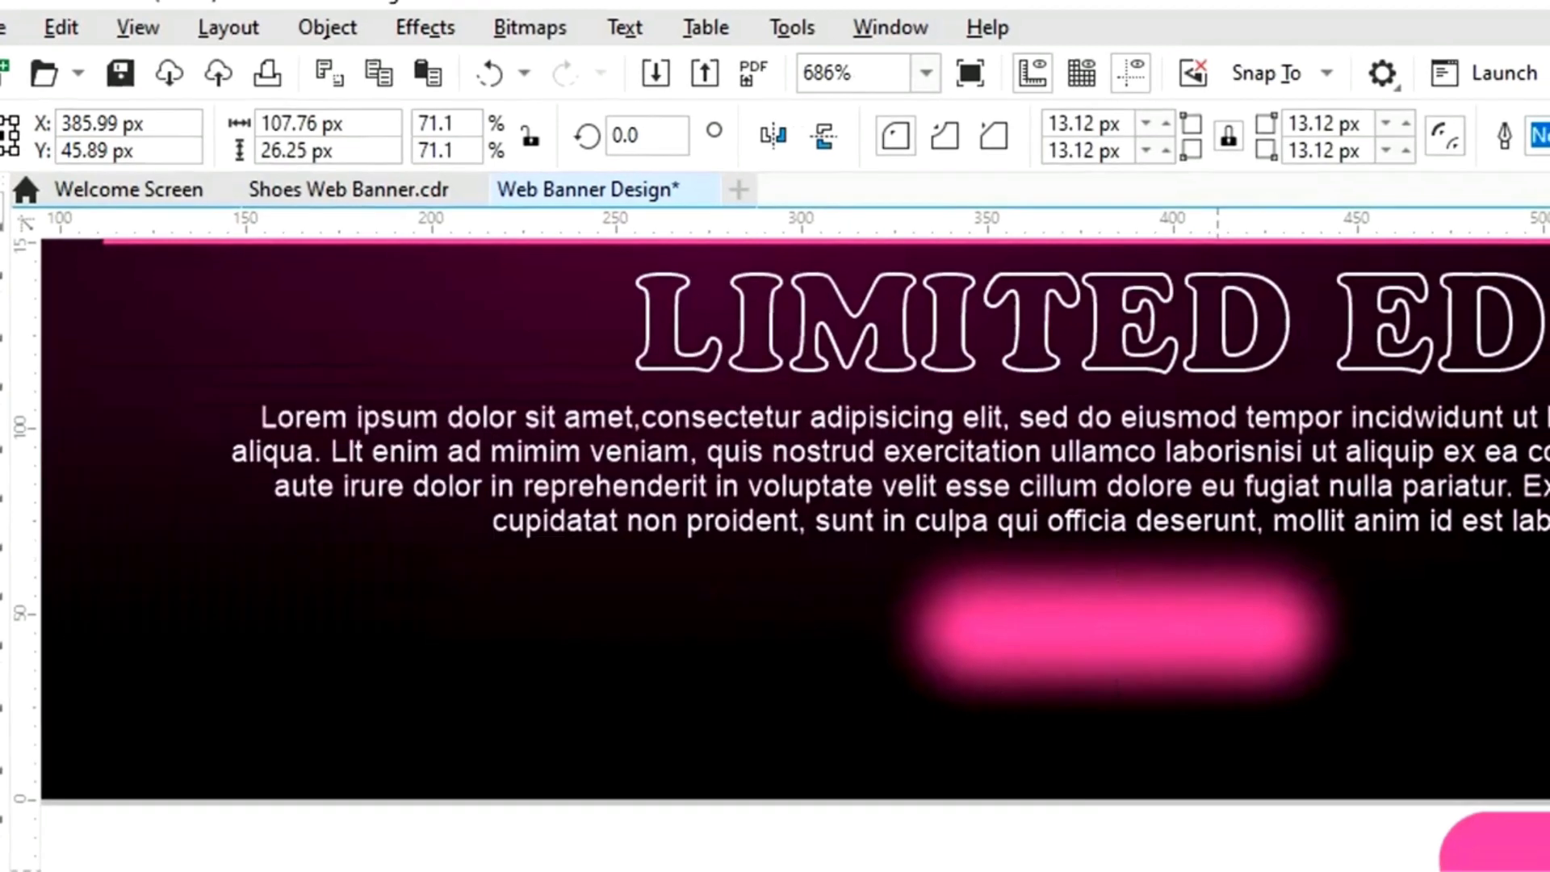
{"action": "left_click", "coordinate": [1115, 595]}
{"action": "left_click_drag", "start_coordinate": [1131, 595], "coordinate": [1006, 607]}
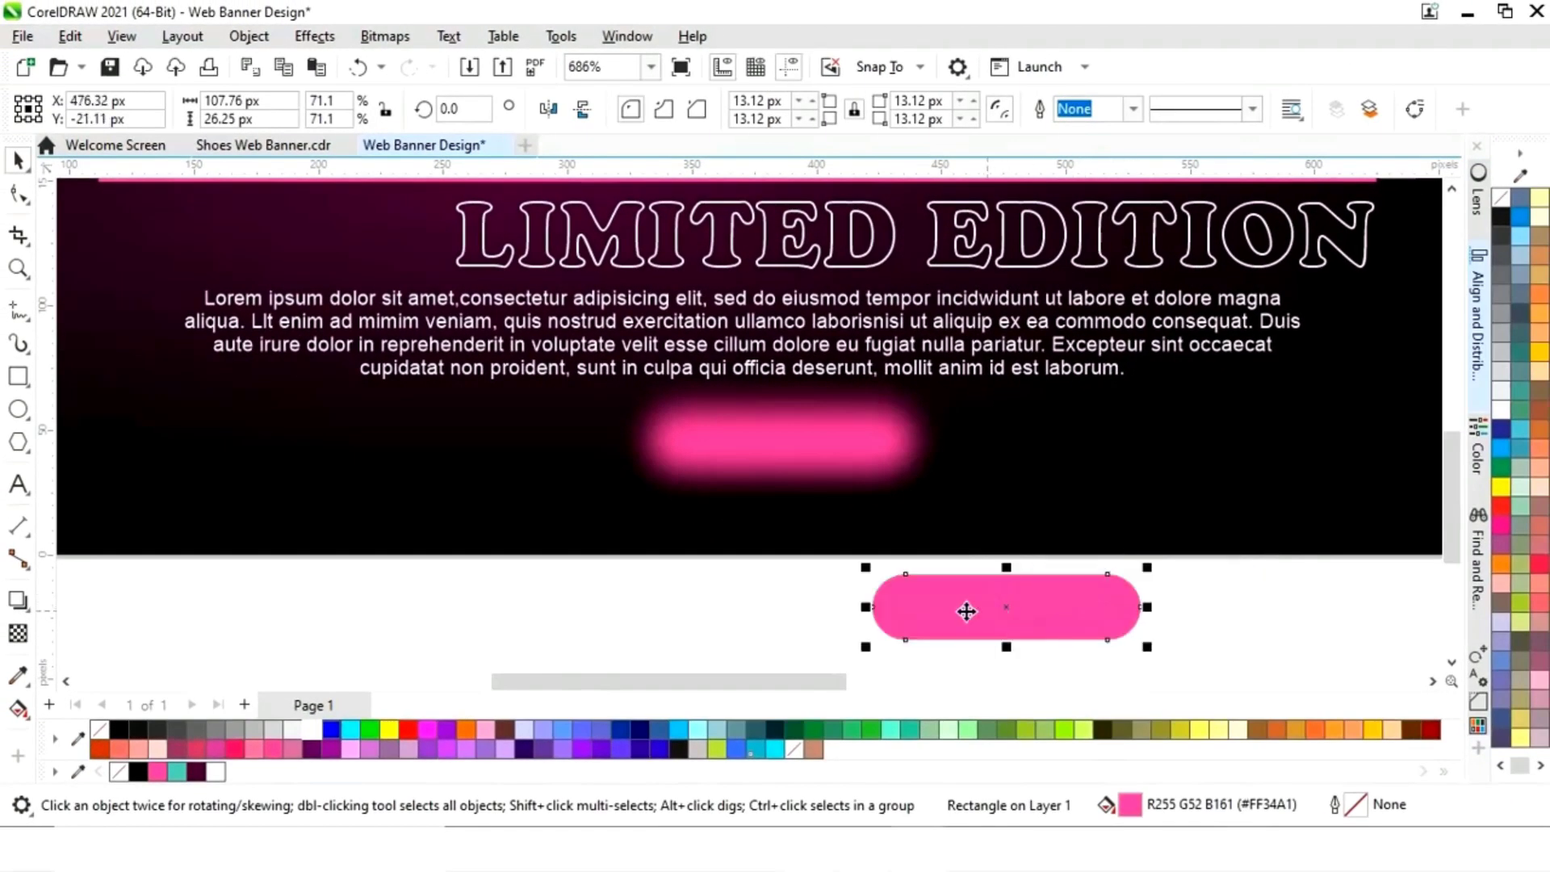
Copy the dark background's fill onto the pill copy below the banner
{"action": "left_click", "coordinate": [79, 40]}
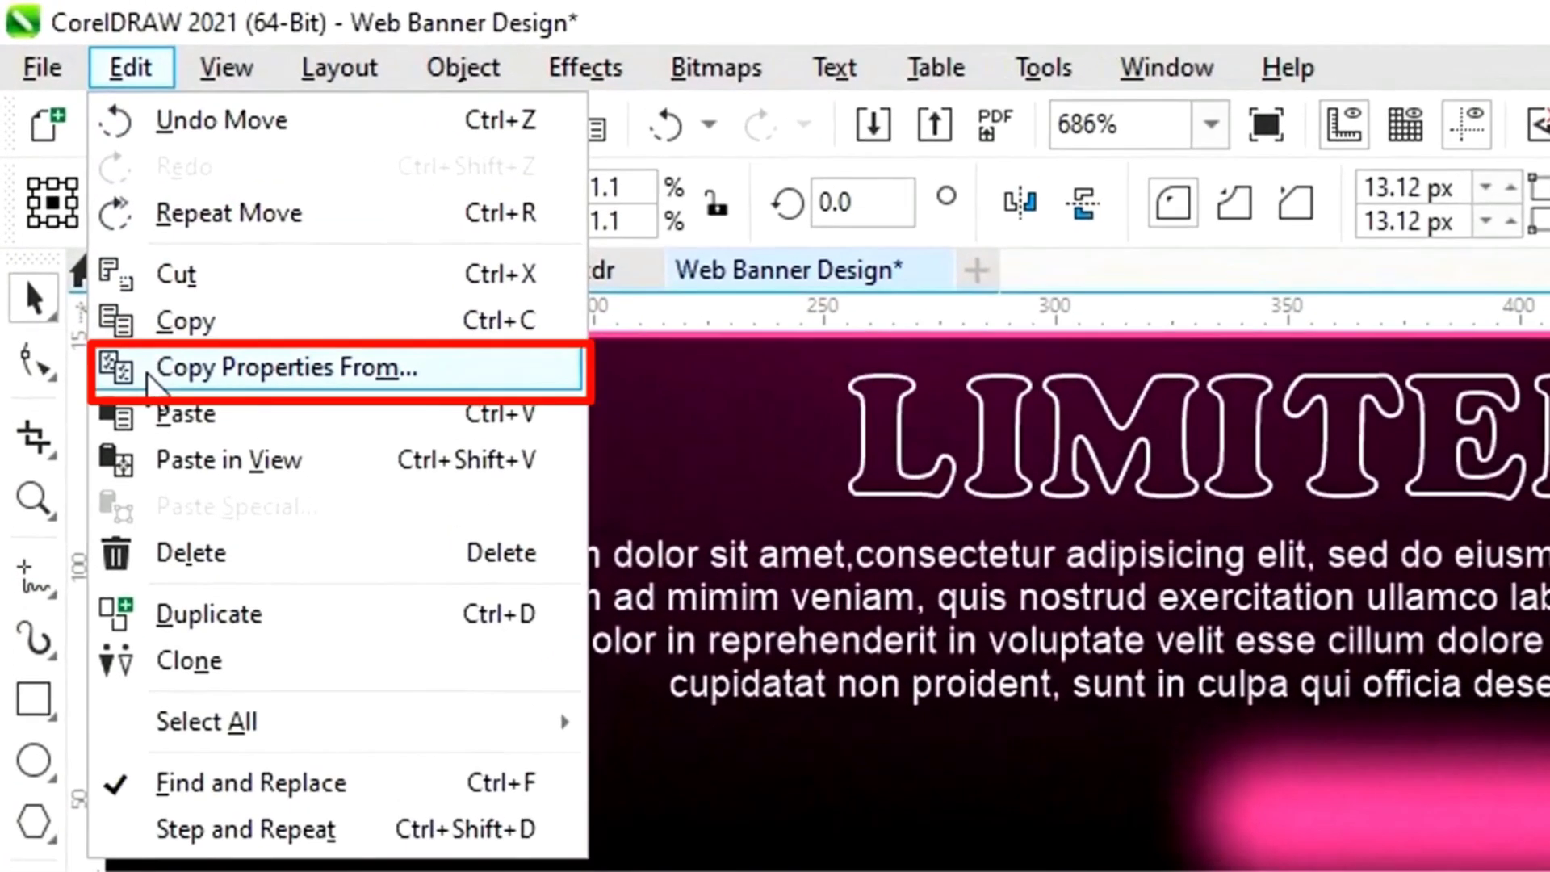
{"action": "left_click", "coordinate": [148, 374]}
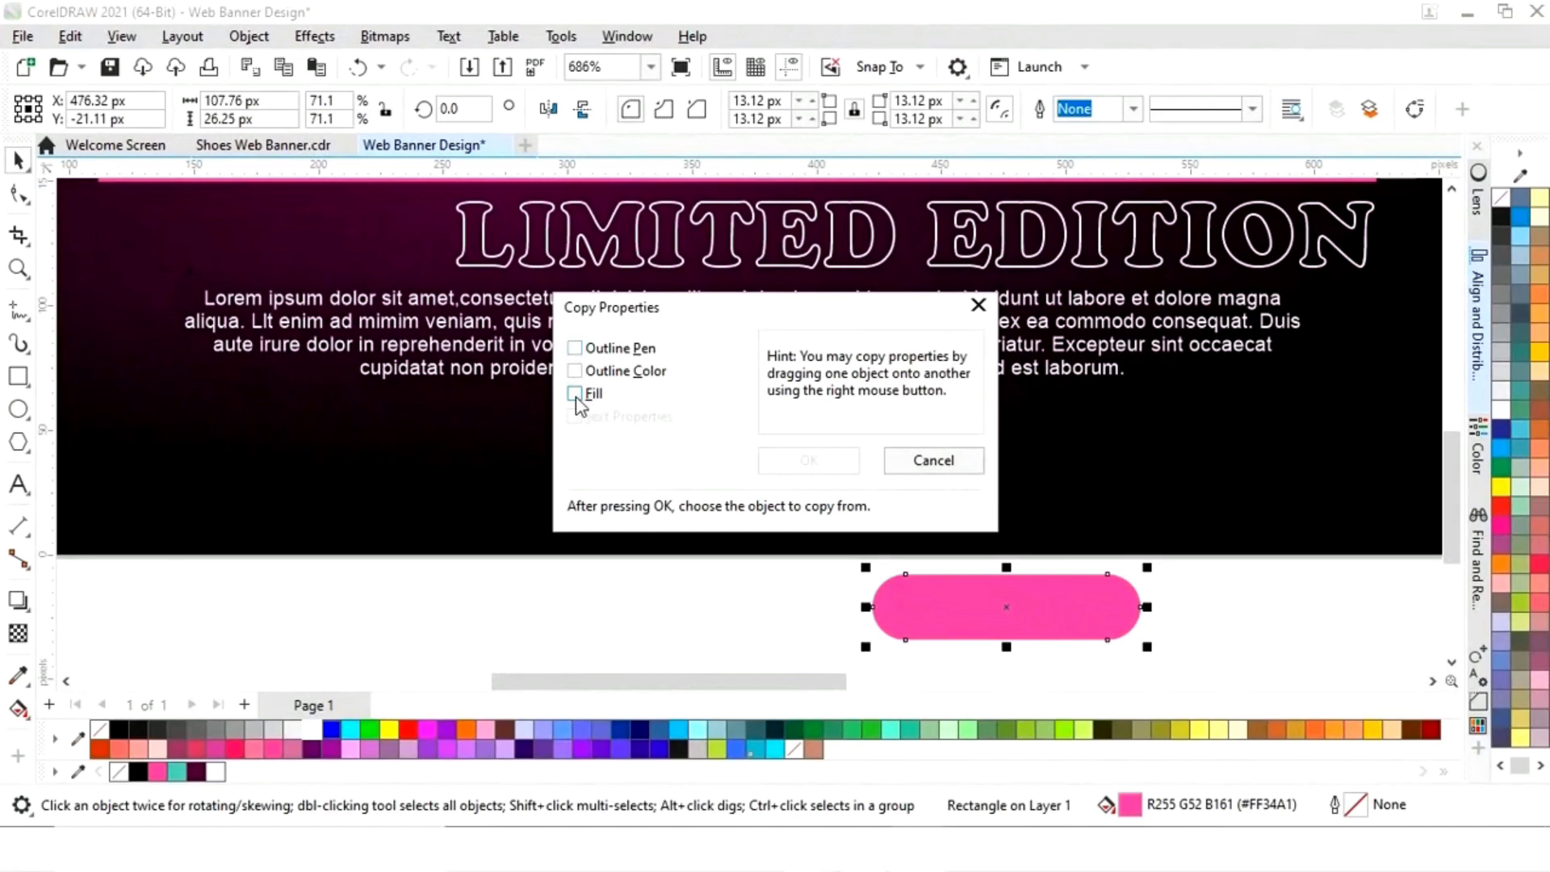
{"action": "left_click", "coordinate": [575, 394]}
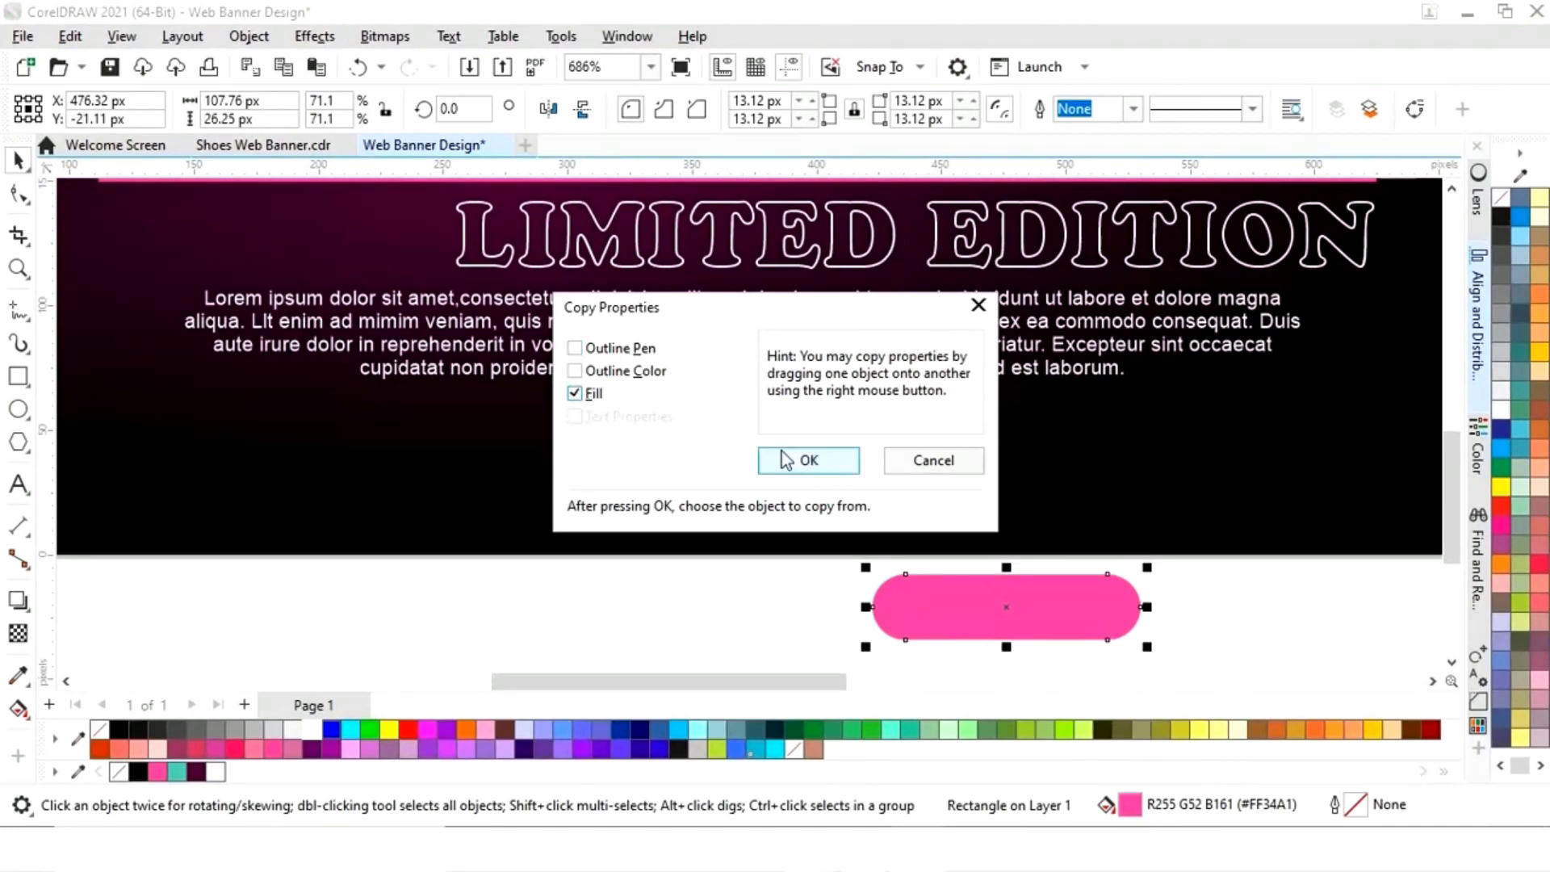
{"action": "left_click", "coordinate": [812, 463]}
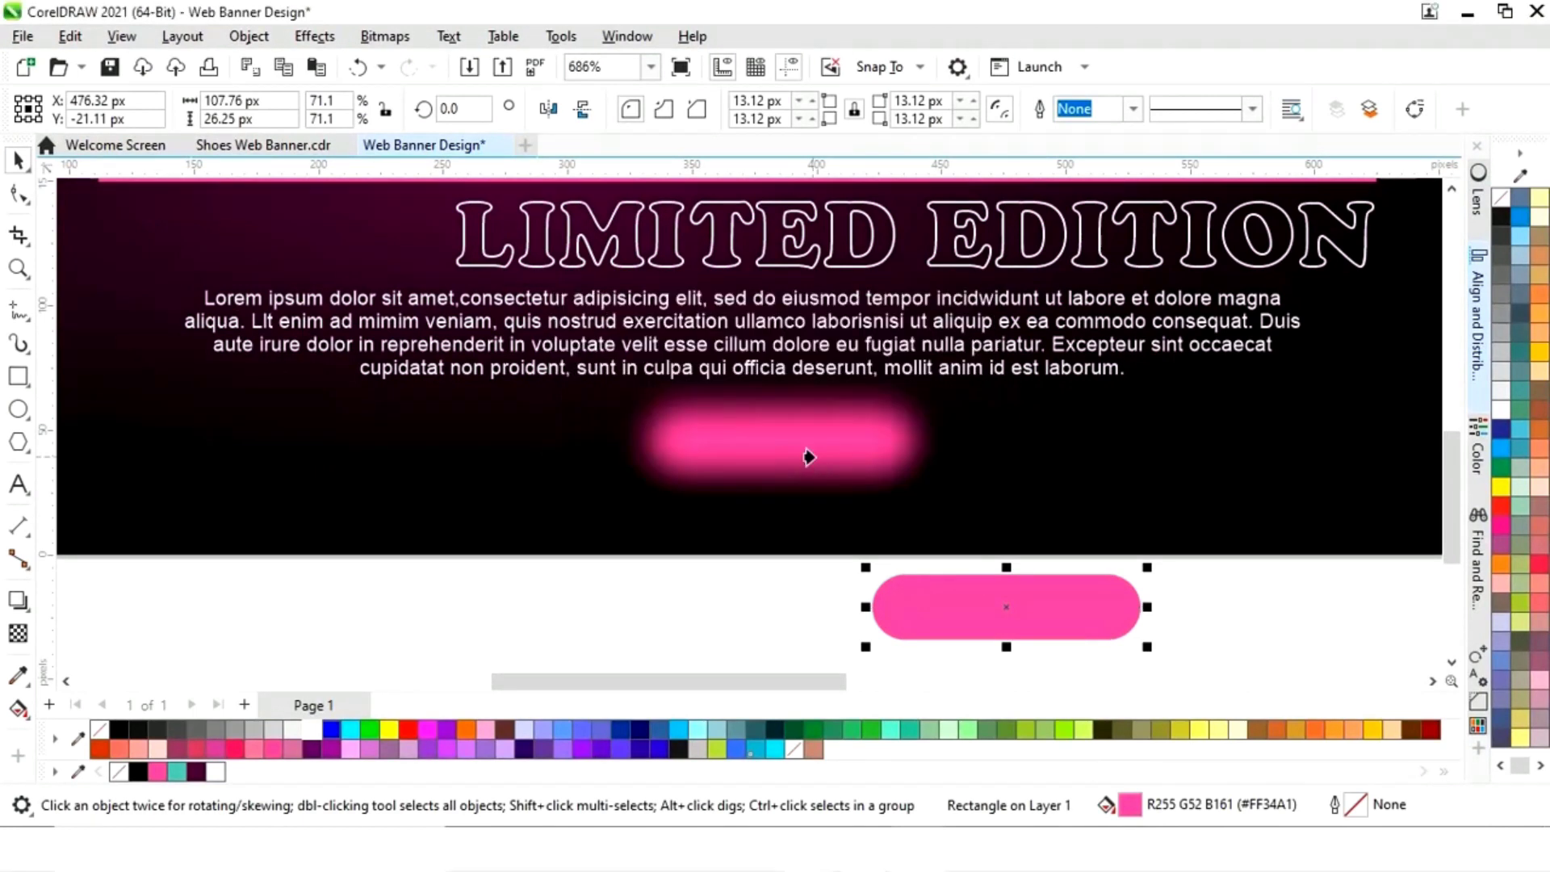
{"action": "left_click", "coordinate": [164, 426]}
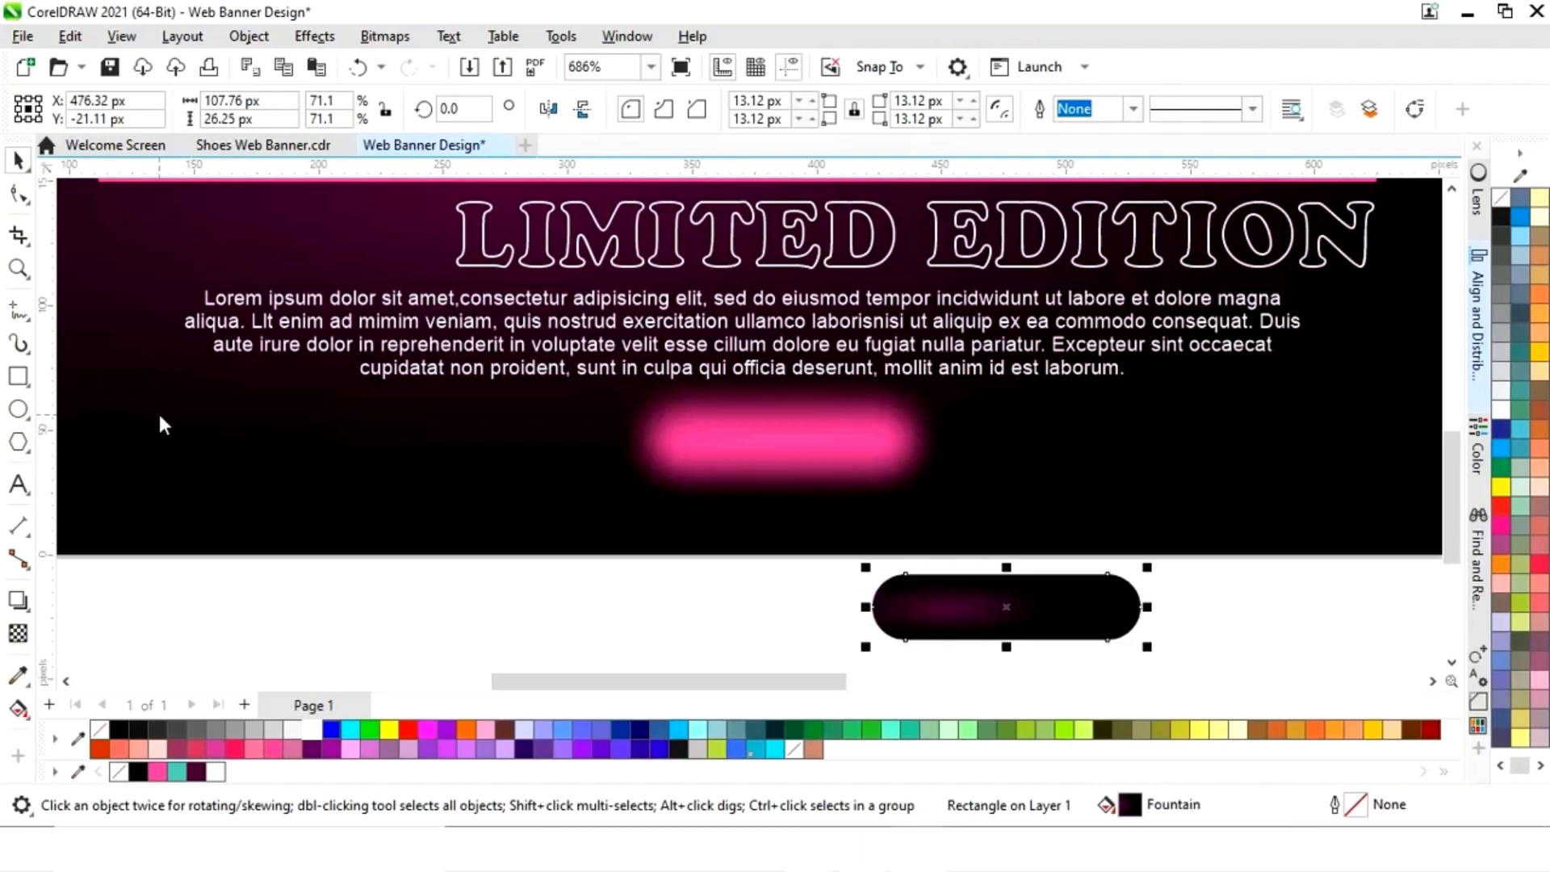
Adjust the pill's fountain fill so its glow is tighter around the centre
{"action": "left_click", "coordinate": [19, 709]}
{"action": "left_click_drag", "start_coordinate": [944, 607], "coordinate": [1139, 607]}
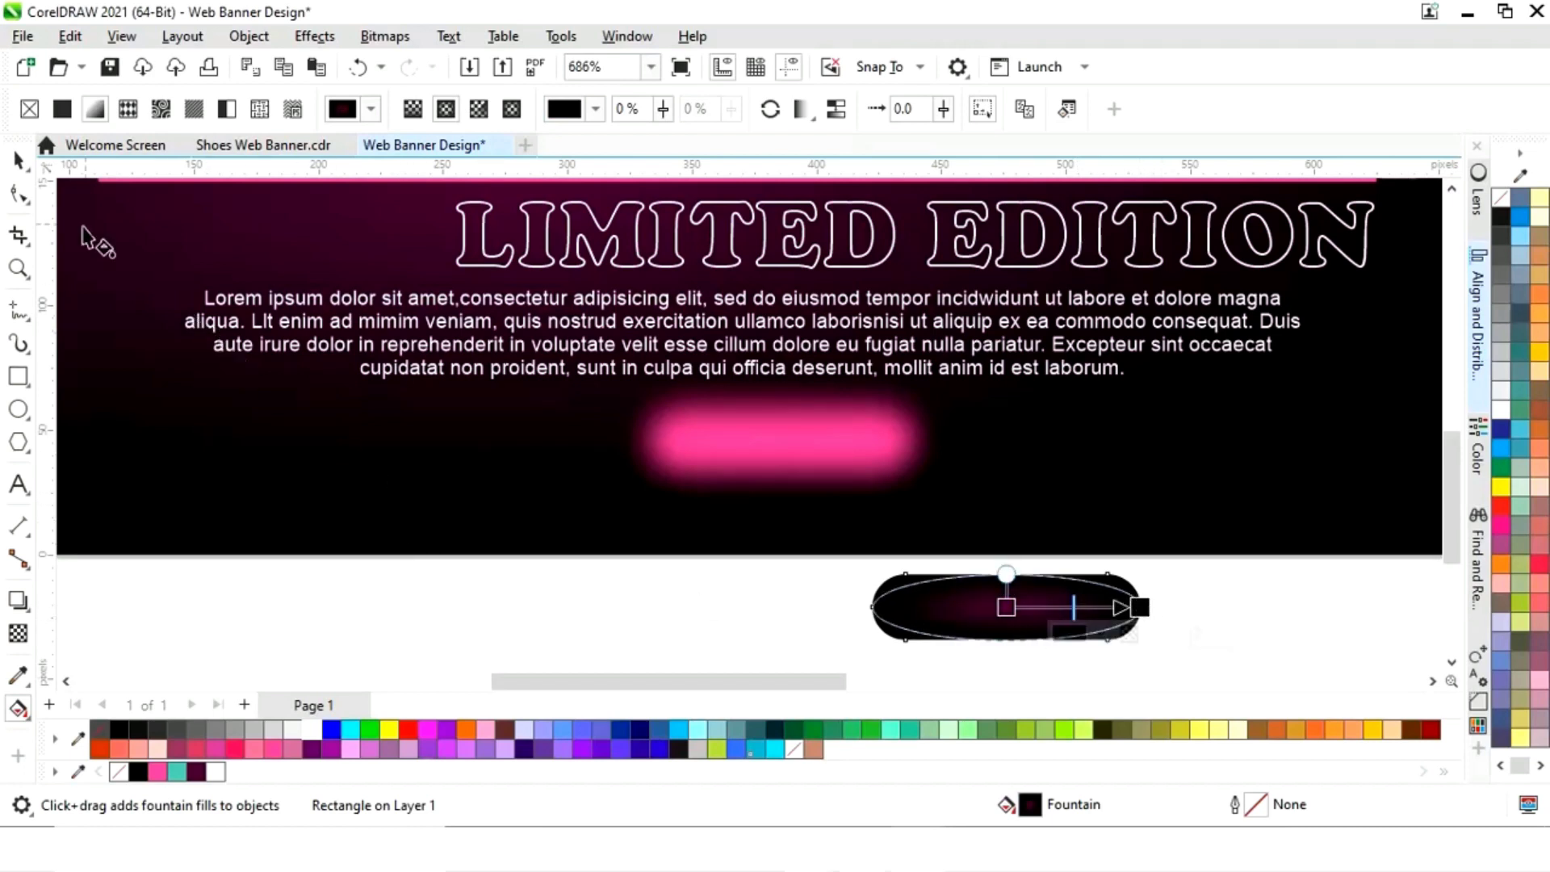
{"action": "left_click", "coordinate": [18, 160]}
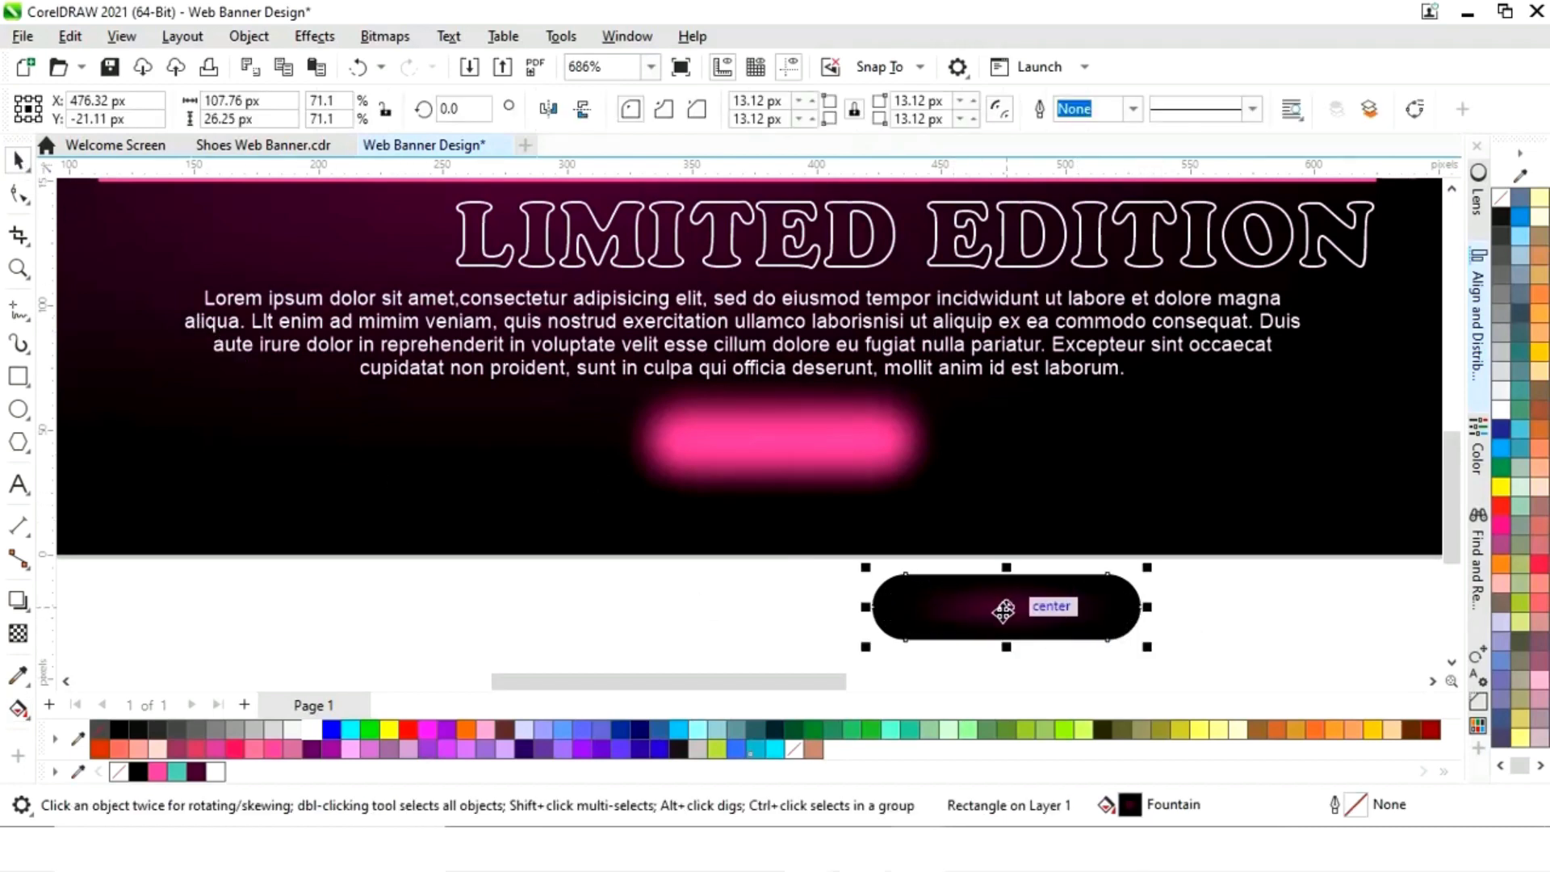
Align the dark pill's centre with the pink glow both horizontally and vertically
{"action": "left_click", "coordinate": [850, 460], "text": "shift"}
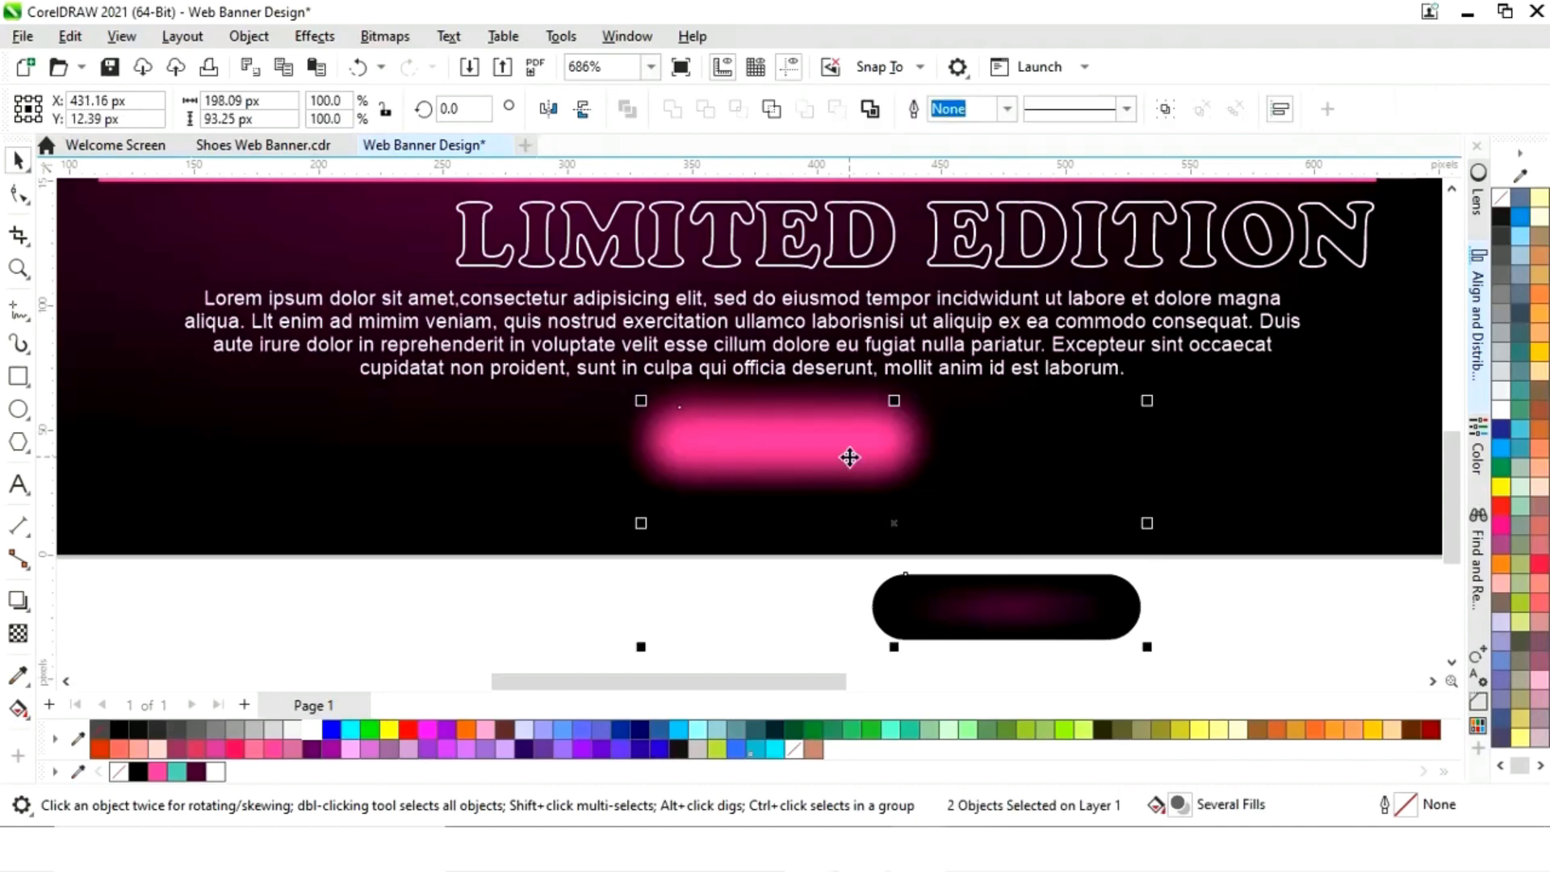
{"action": "key", "text": "c"}
{"action": "key", "text": "e"}
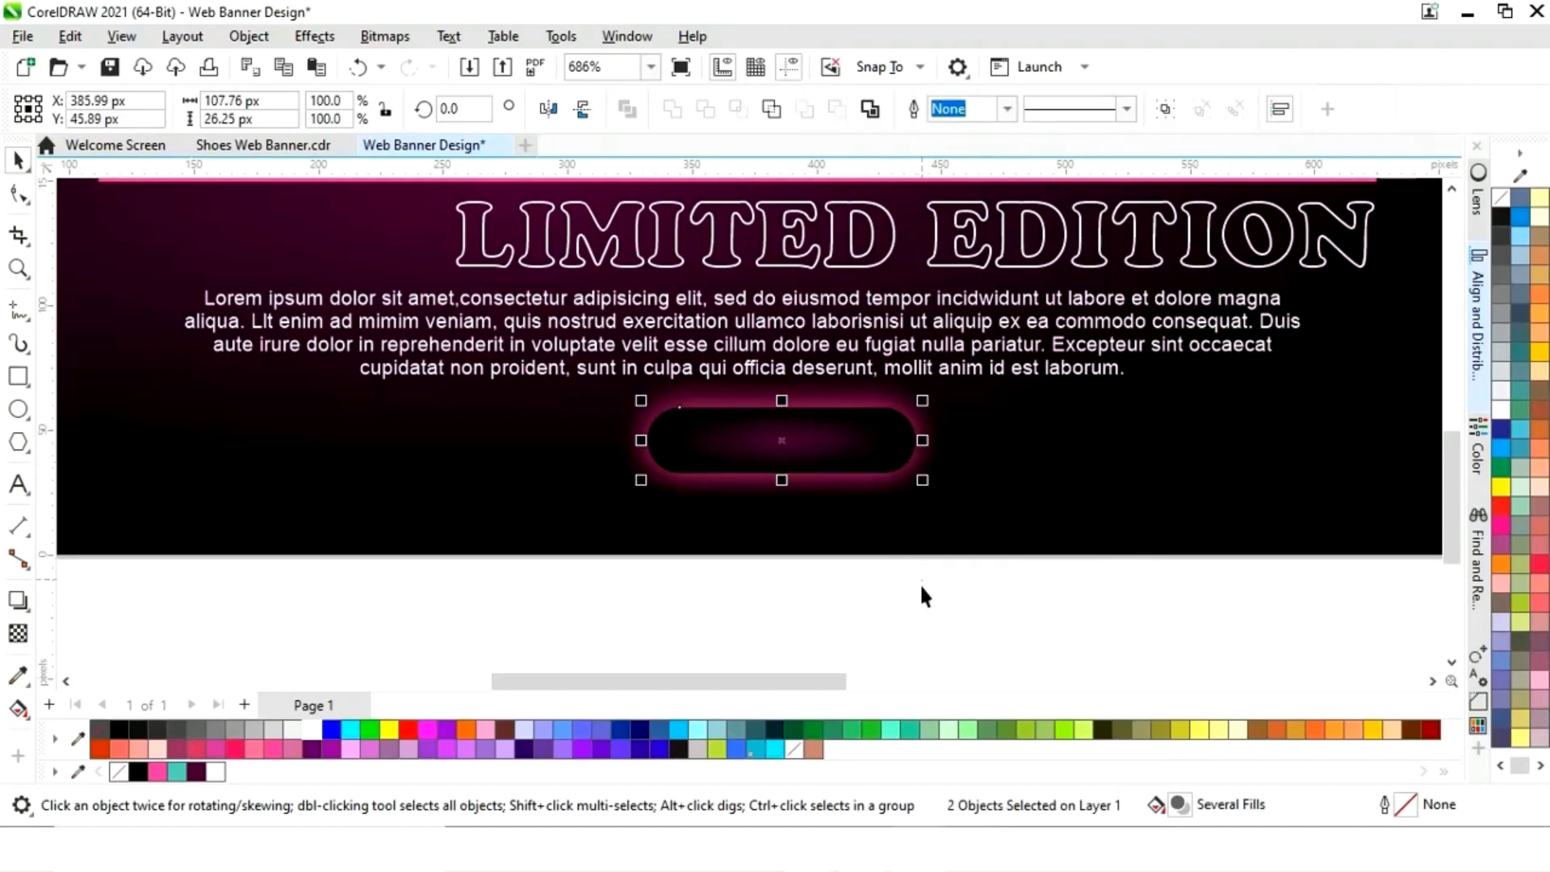
{"action": "left_click", "coordinate": [922, 633]}
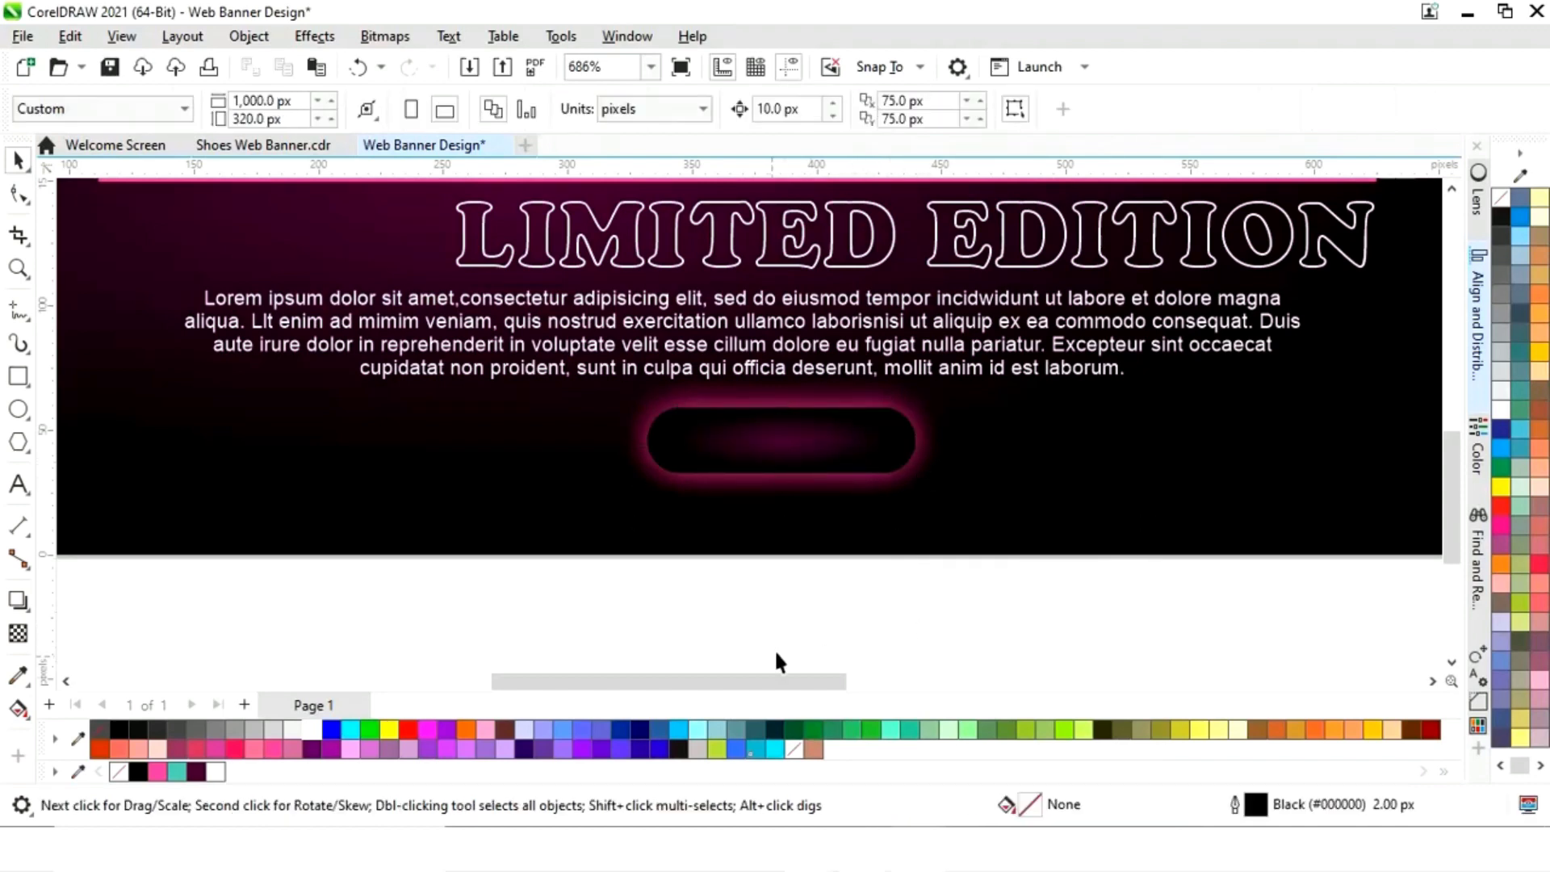
{"action": "left_click_drag", "start_coordinate": [781, 690], "coordinate": [672, 696]}
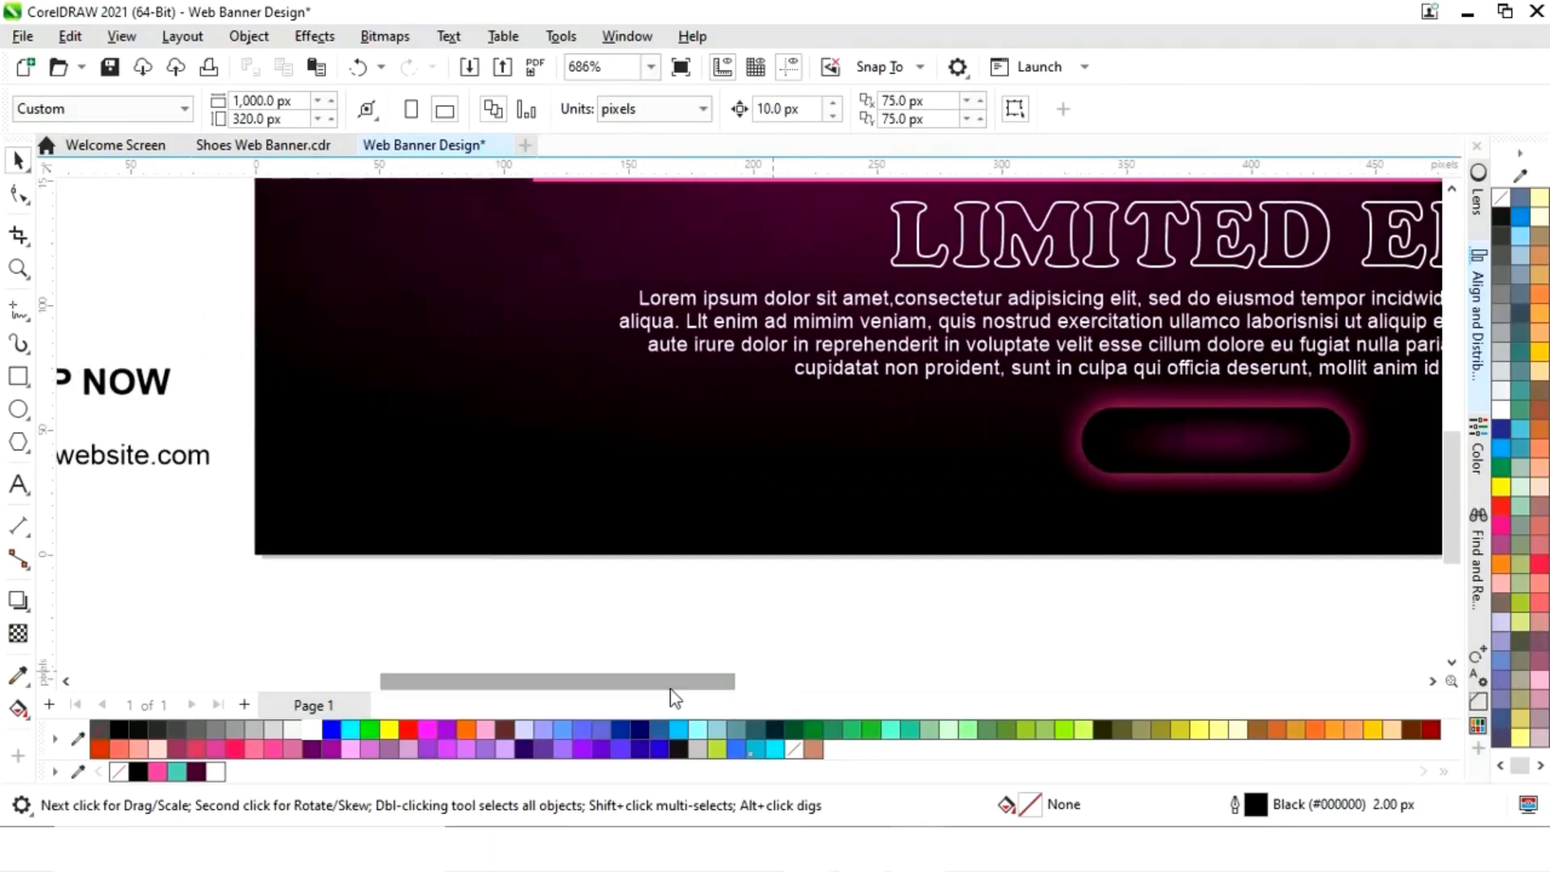
{"action": "key", "text": "F4"}
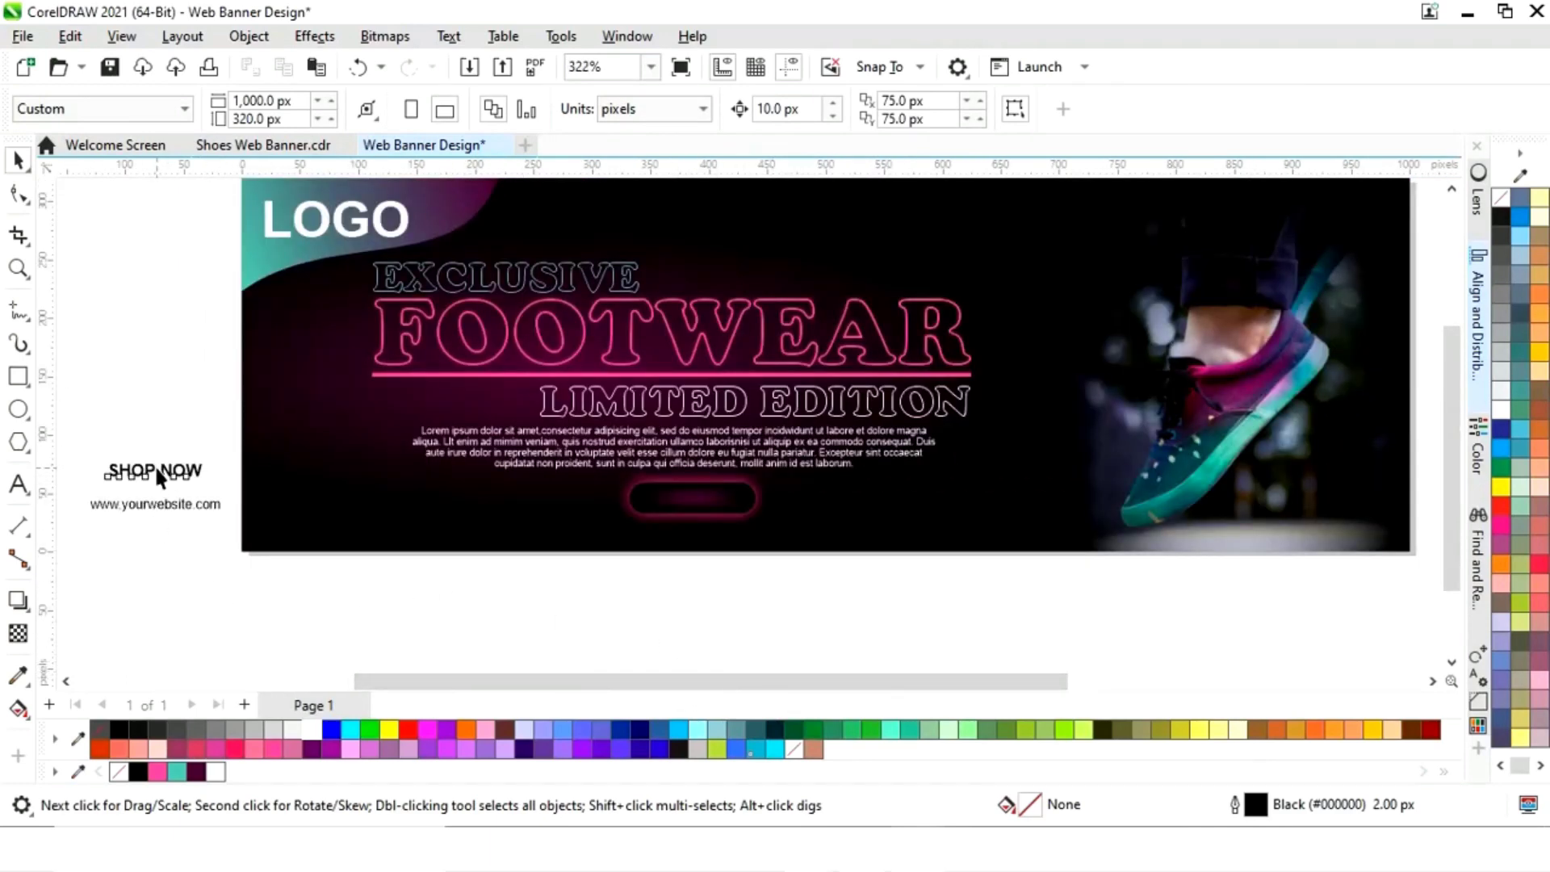
Place the SHOP NOW text in the middle of the glowing button
{"action": "left_click", "coordinate": [157, 475]}
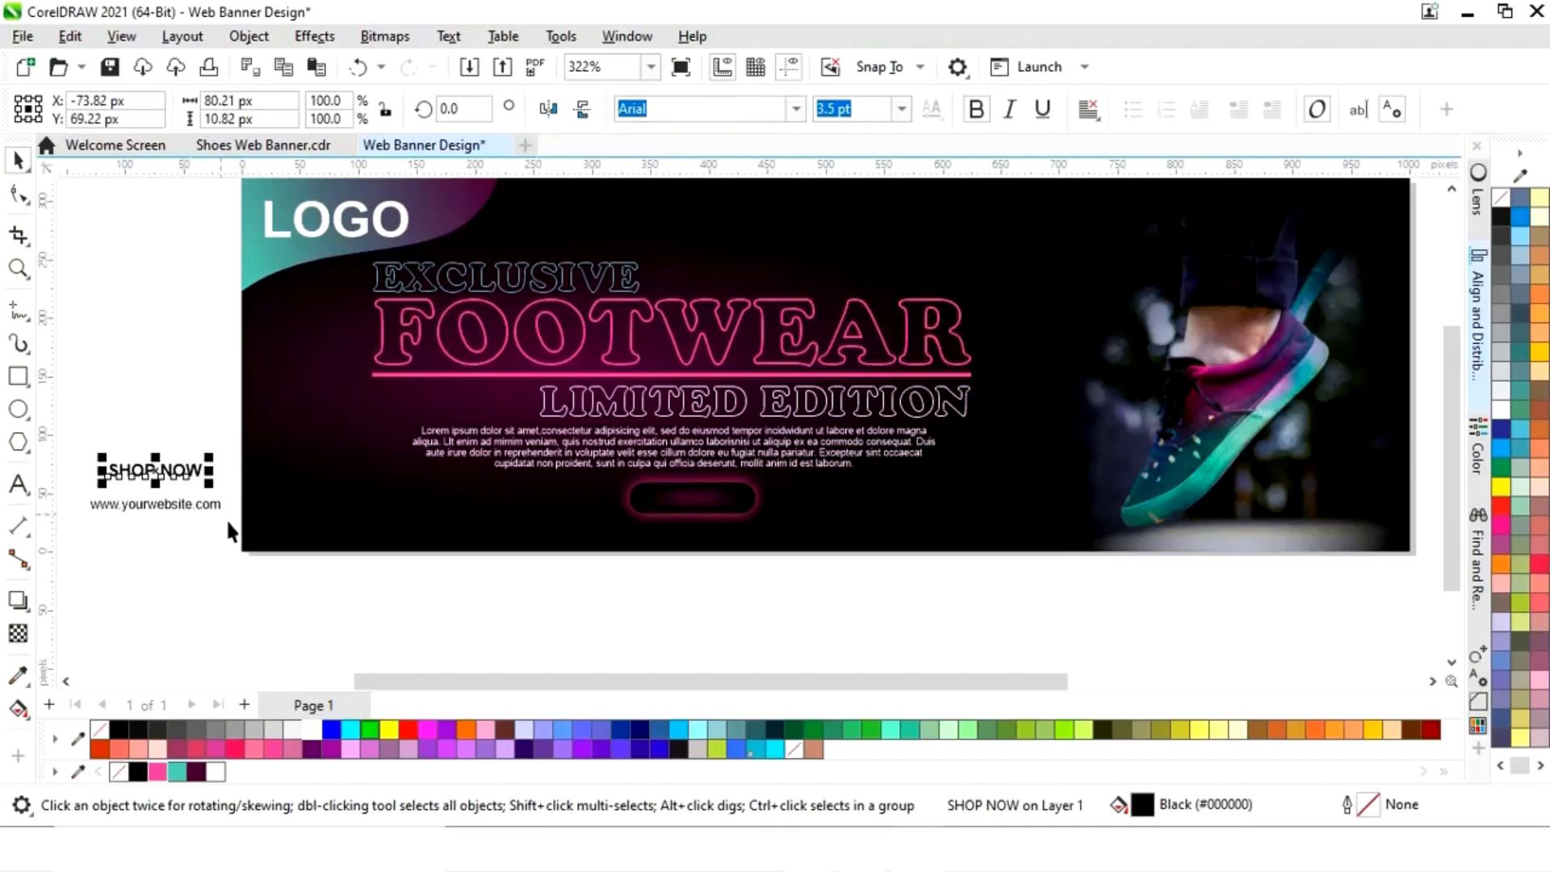
{"action": "left_click", "coordinate": [237, 564]}
{"action": "left_click", "coordinate": [157, 476]}
{"action": "left_click_drag", "start_coordinate": [156, 477], "coordinate": [692, 501]}
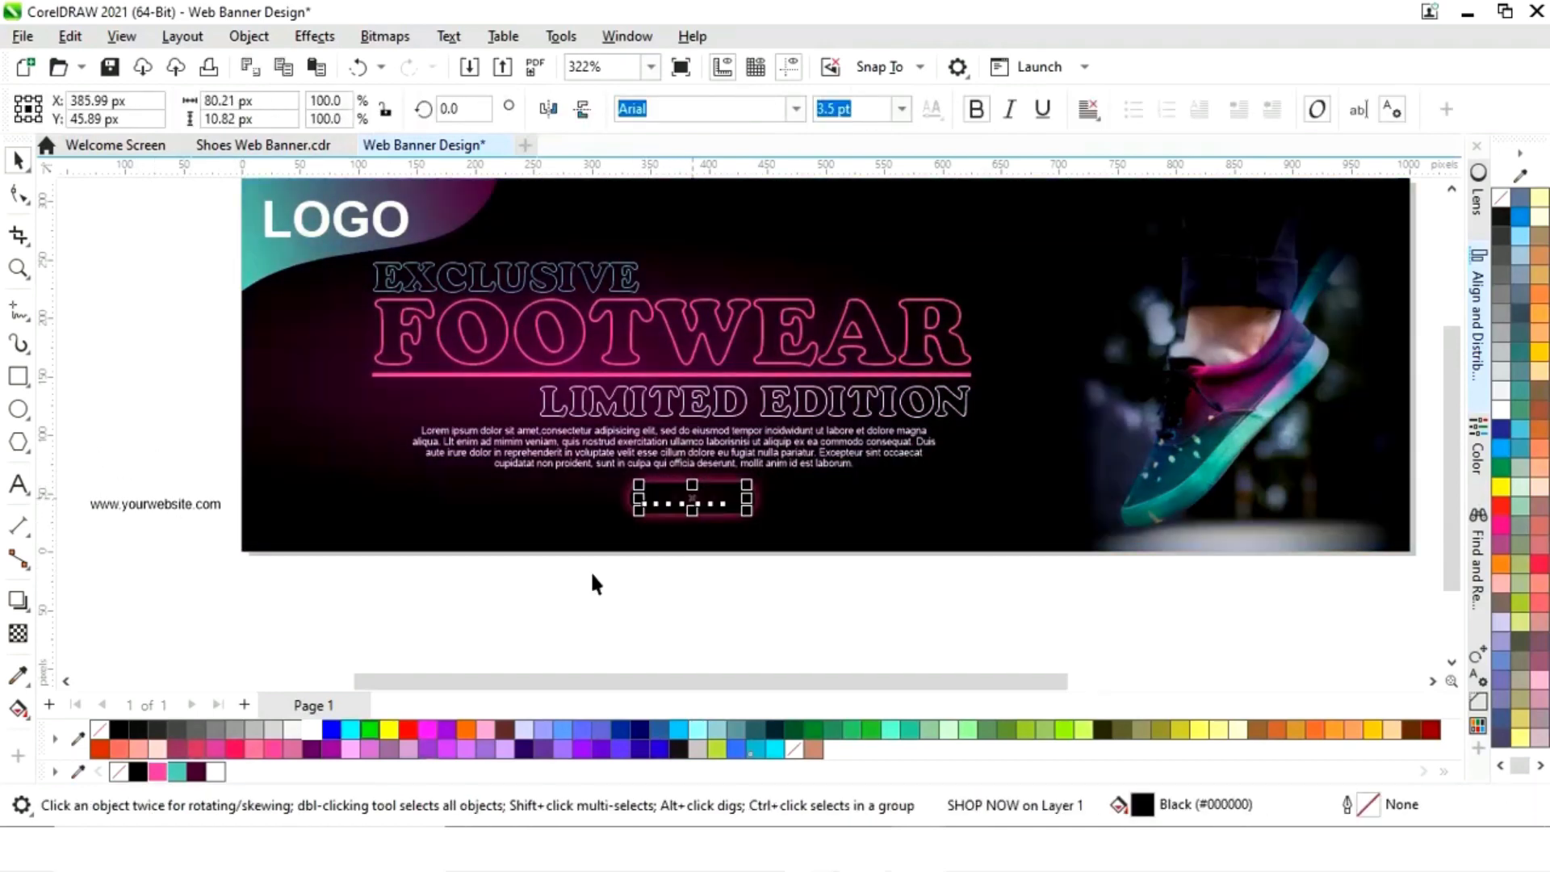